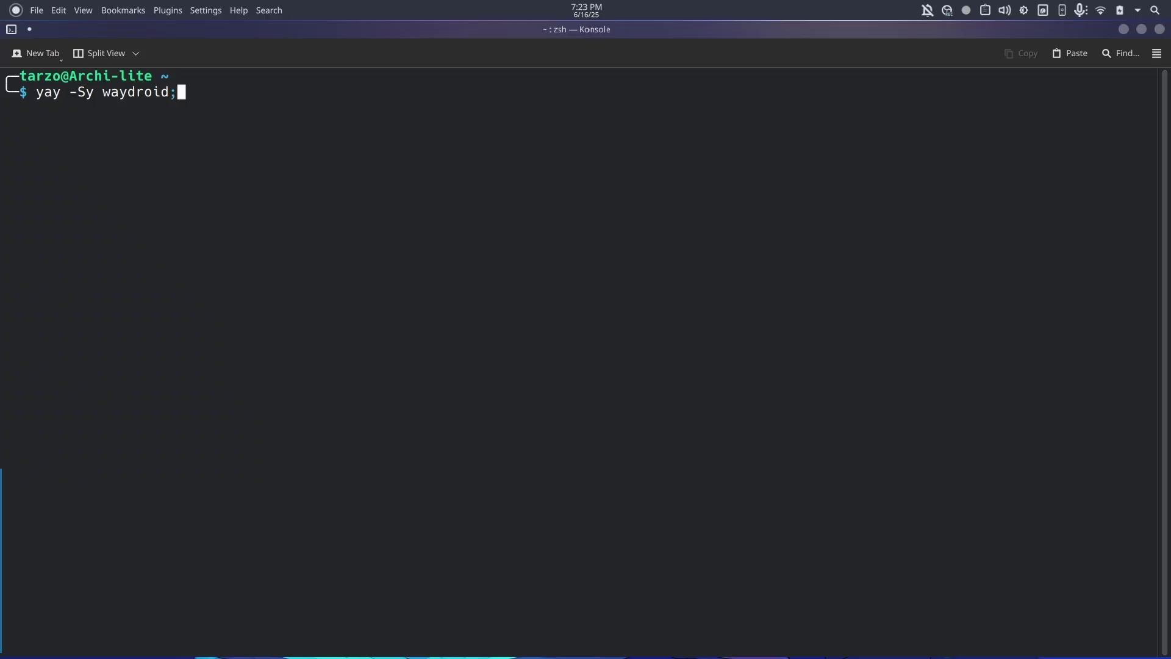
Start the yay -Sy waydroid install and accept the default clean-build answer.
key("BackSpace")
key("Return")
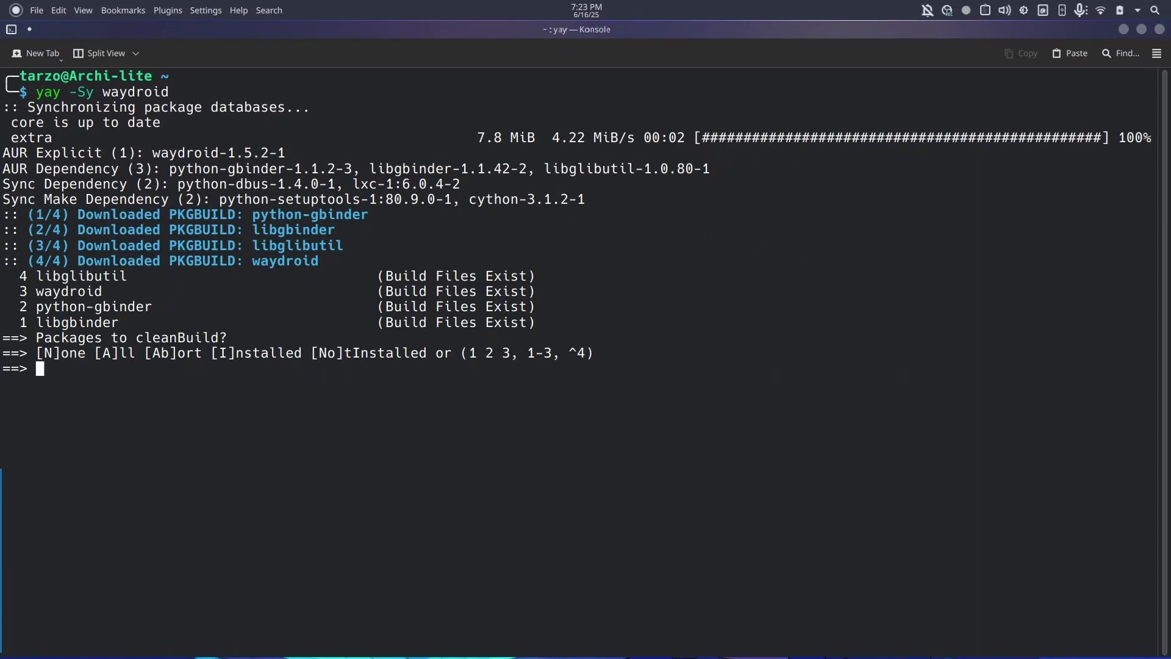
key("Return")
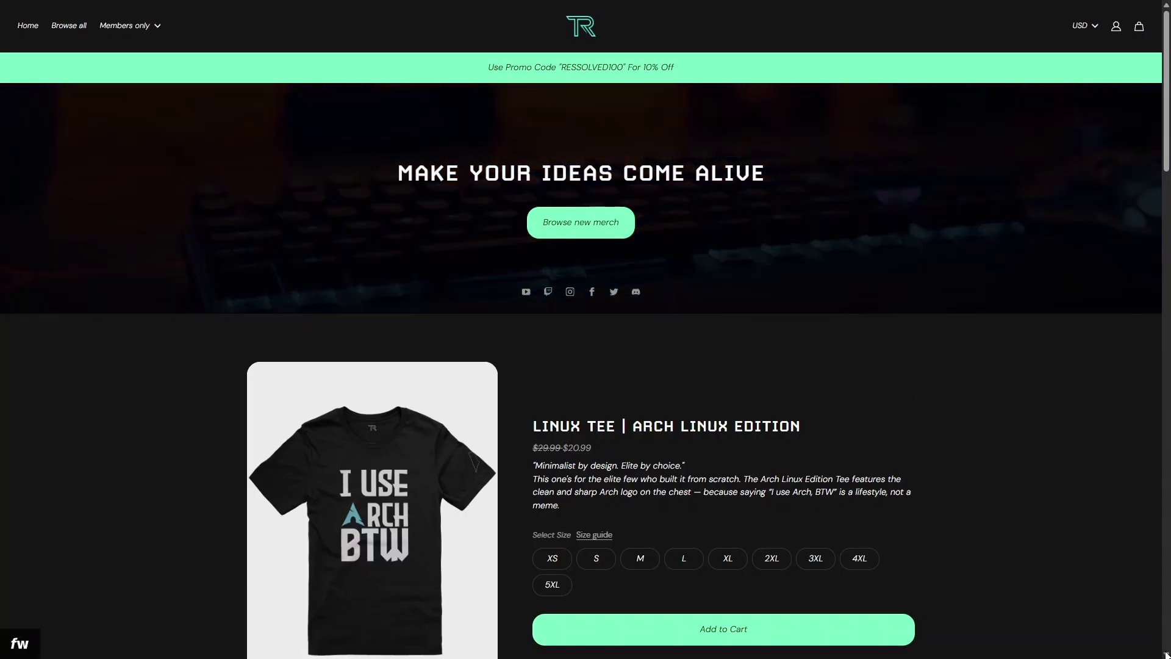
Scroll the Fourthwall store page down past the donation form and latest videos to the footer.
scroll(911, 391, "down", 7)
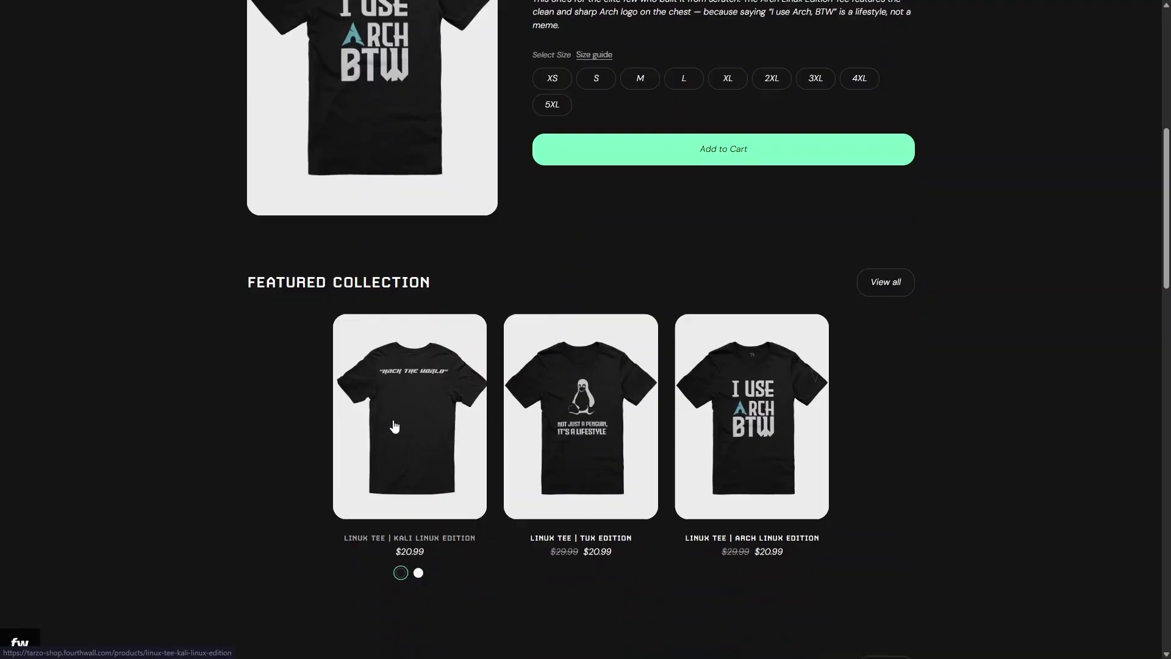
scroll(188, 331, "down", 9)
scroll(188, 328, "down", 15)
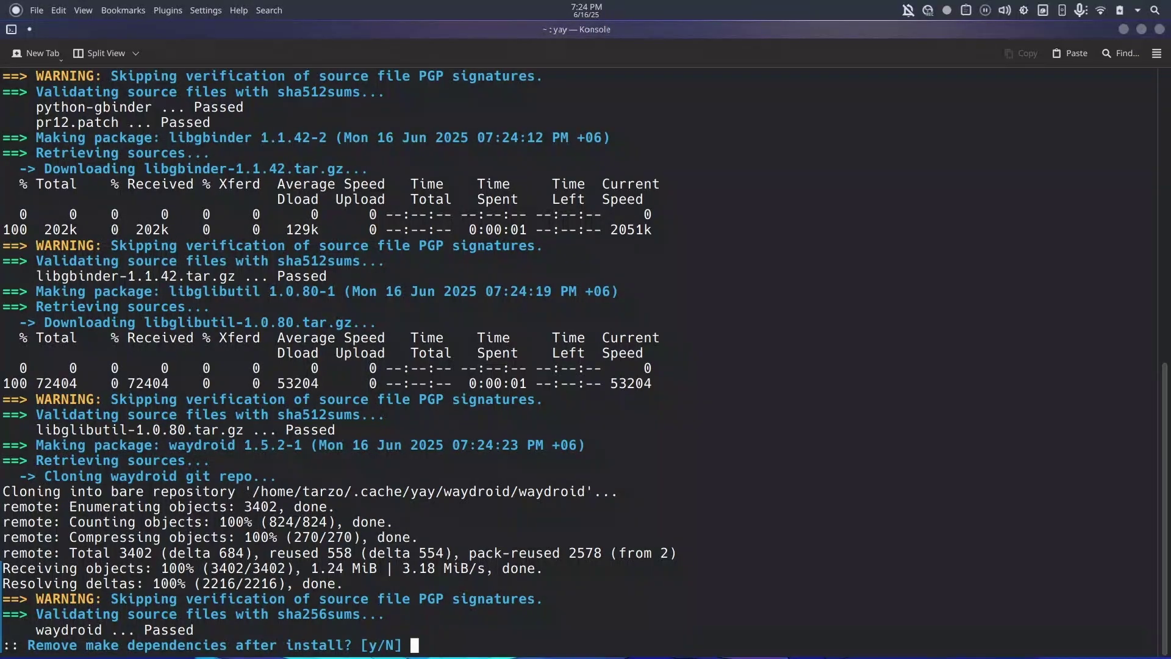
Answer y to removing make dependencies after install and let the builds run.
type("y")
key("Return")
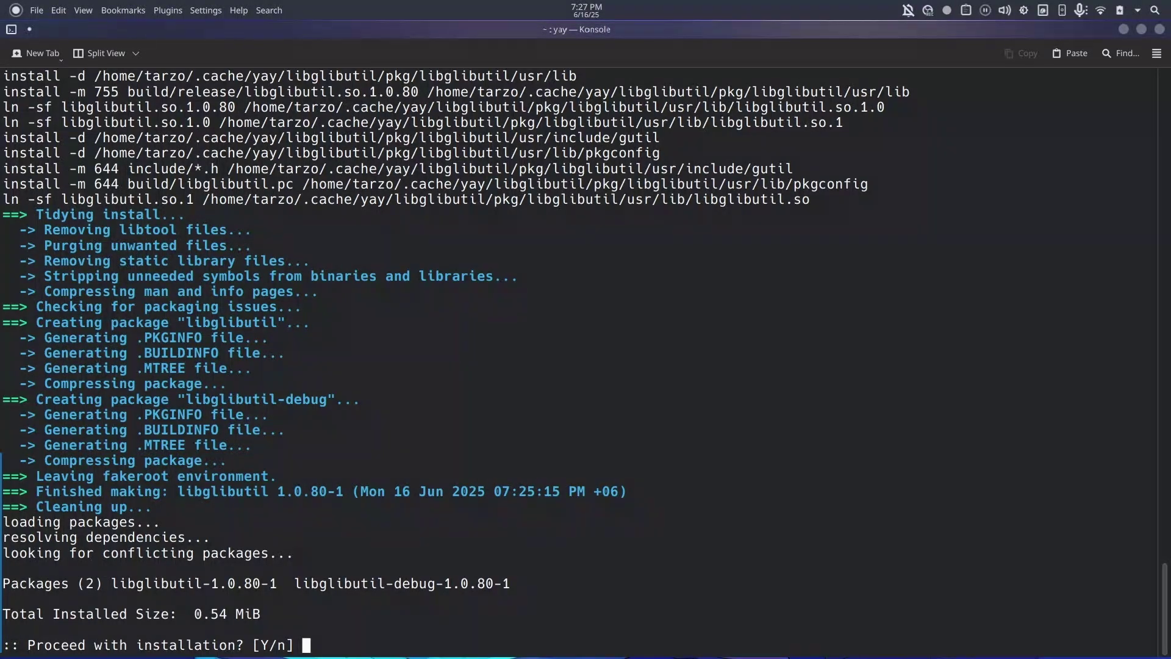
Confirm installing libglibutil, libgbinder, the dependencies and waydroid, then remove the build packages.
key("Return")
key("Return")
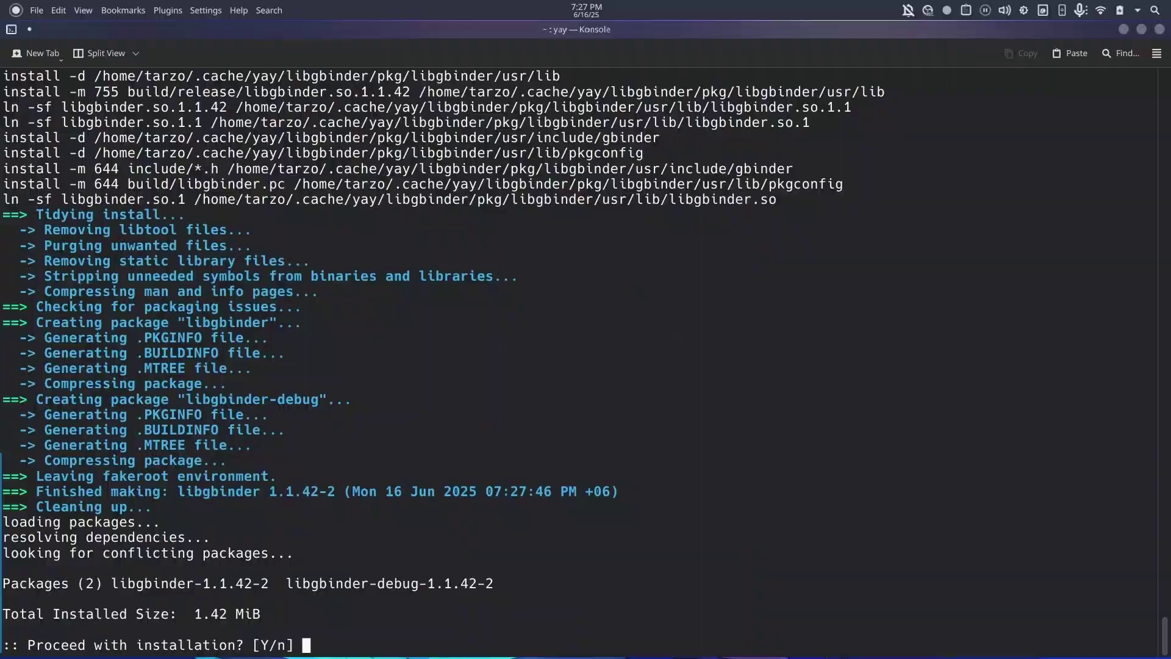
key("Return")
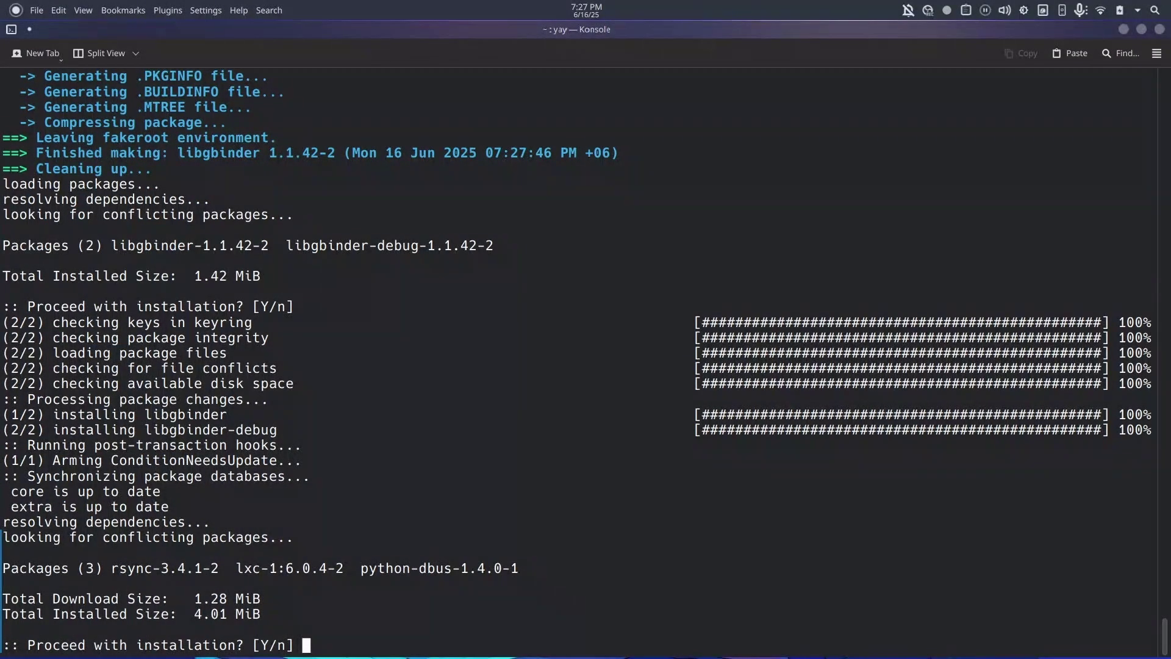
key("Return")
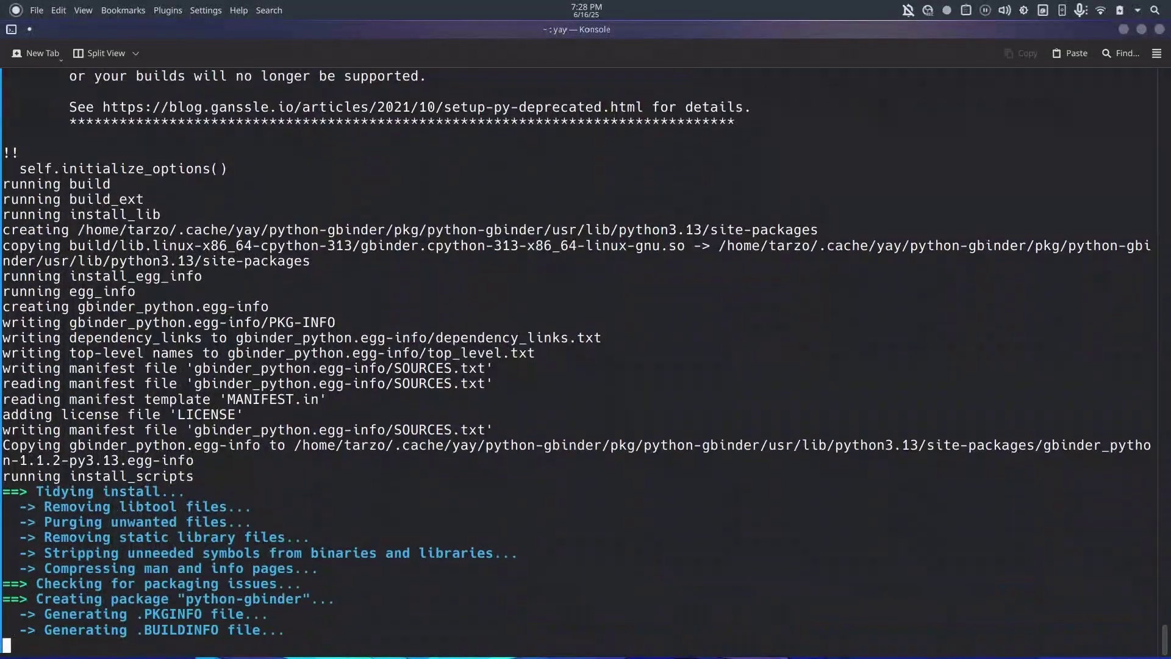
key("Return")
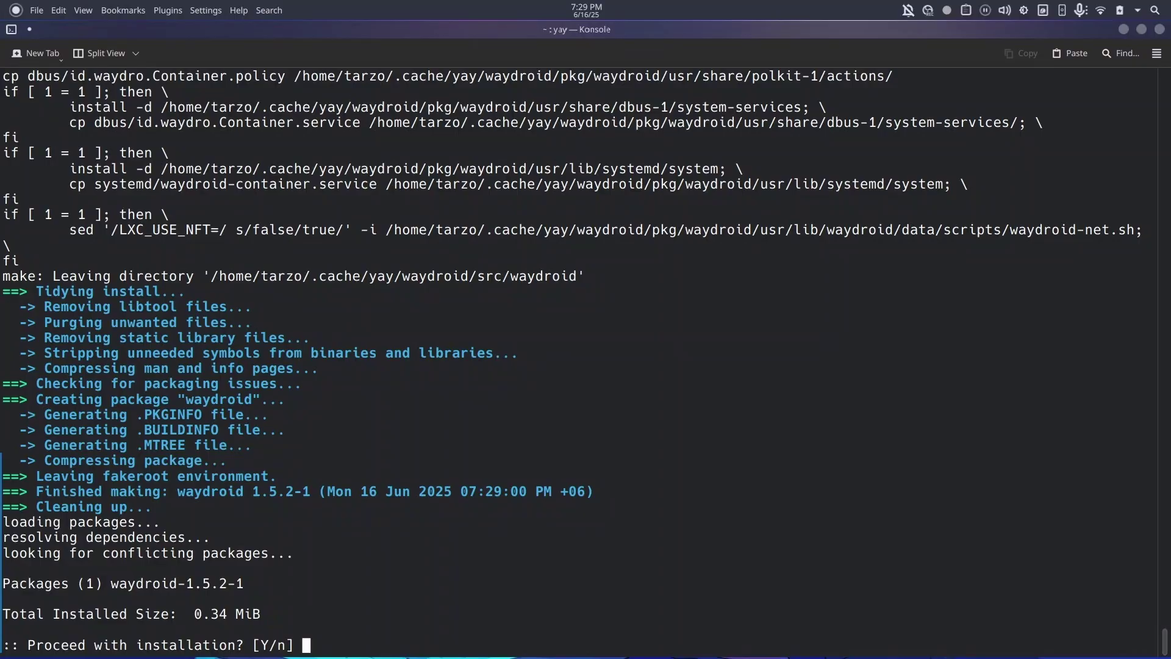
key("Return")
key("Return")
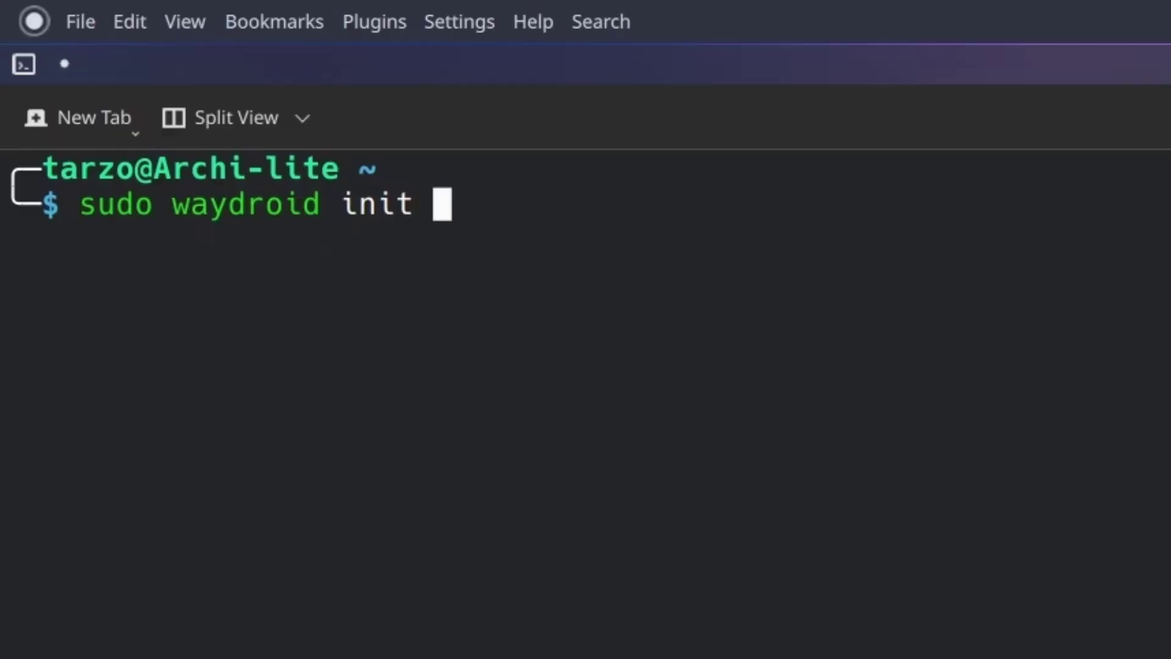
Run sudo waydroid init -s GAPPS, rerunning it with the sudo password after the hash error.
type("-s FA")
key("BackSpace")
key("BackSpace")
type("G")
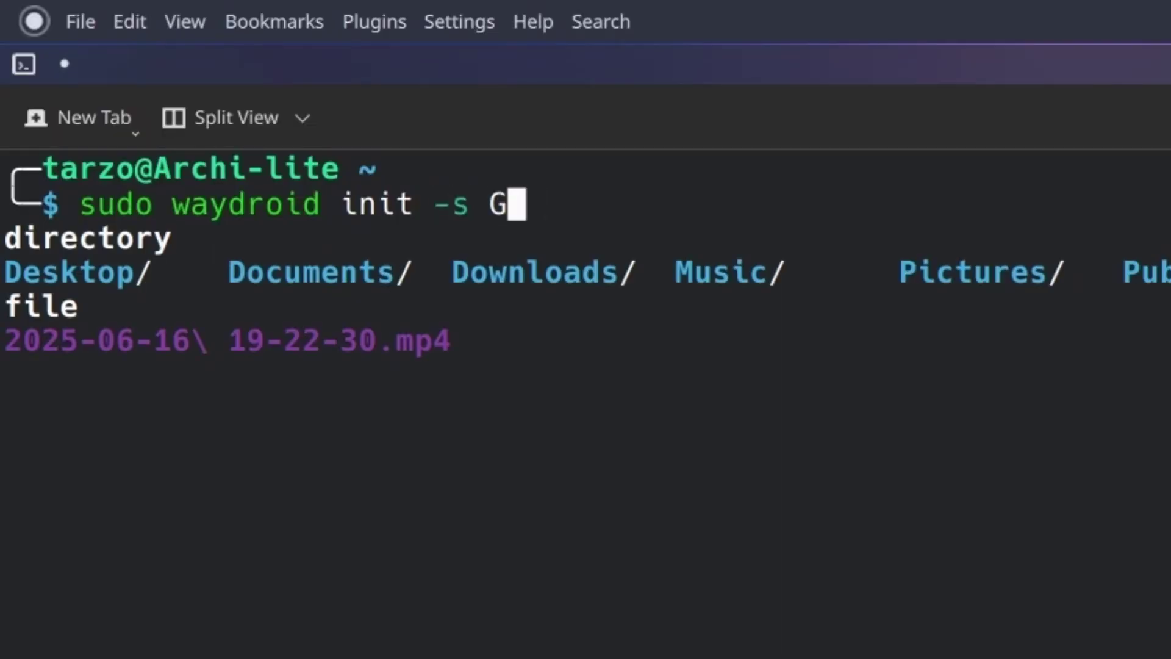
type("APPS")
key("Return")
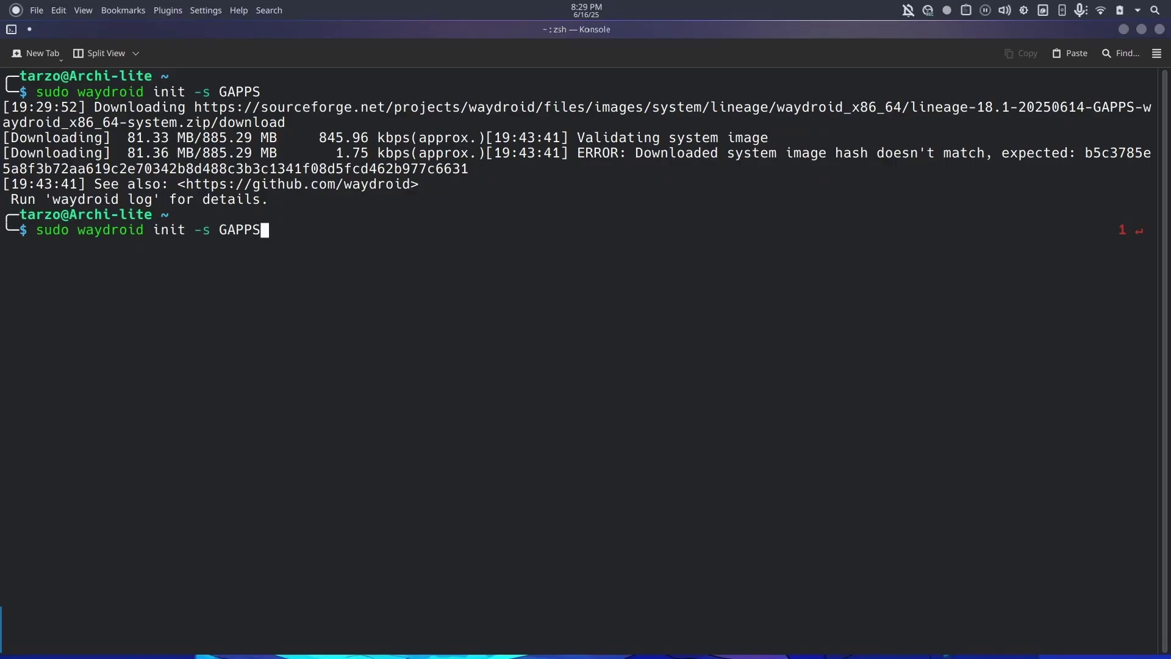
key("Return")
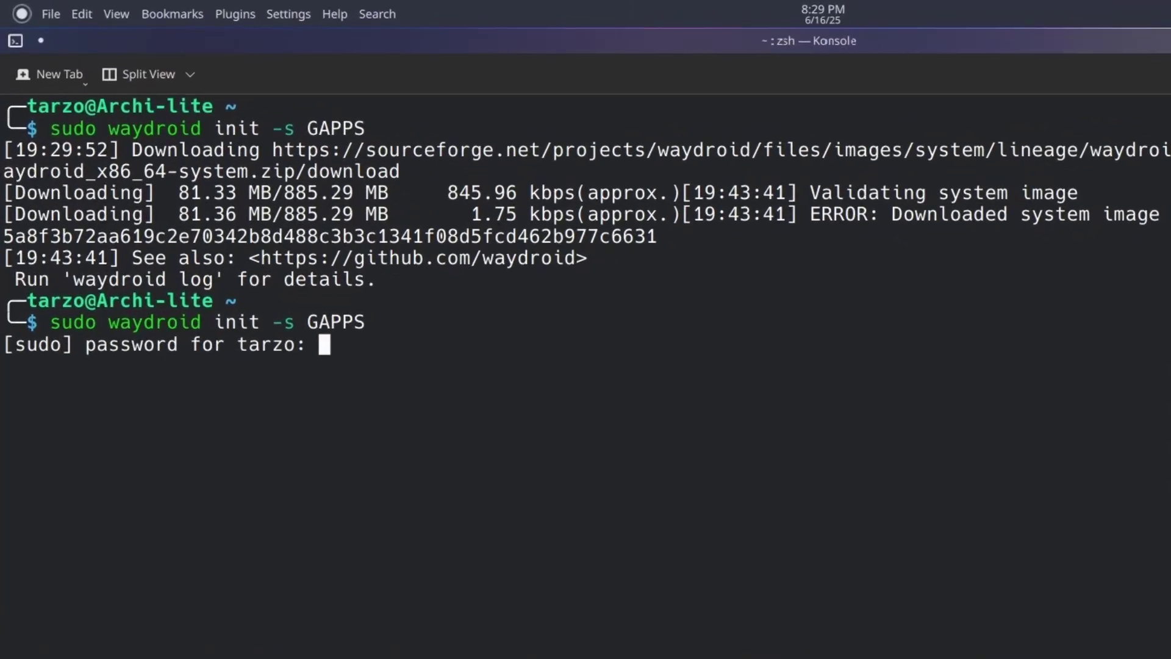
key("Return")
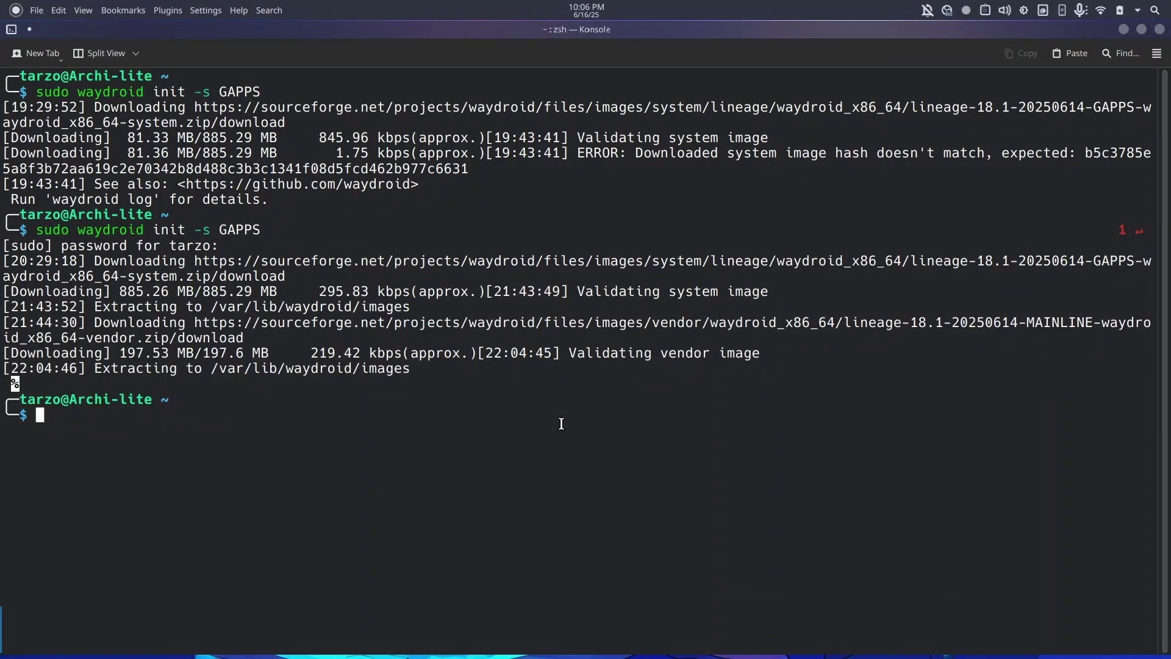
Enable and start waydroid-container.service with sudo, then check waydroid status.
type("sudi")
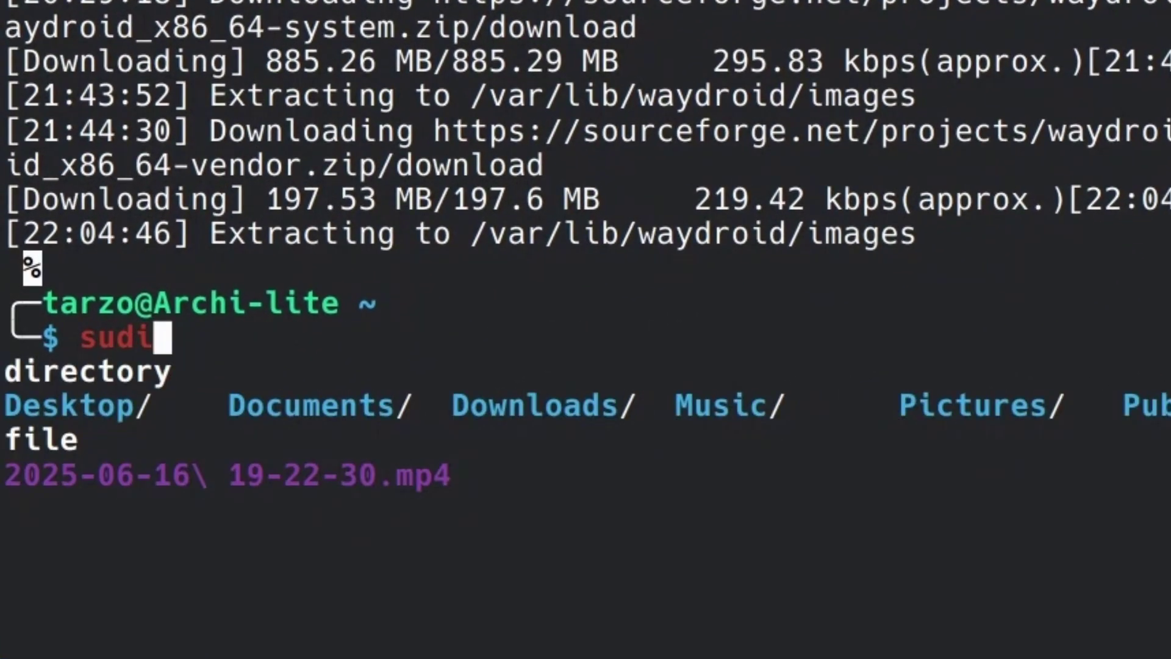
key("BackSpace")
type("o syst")
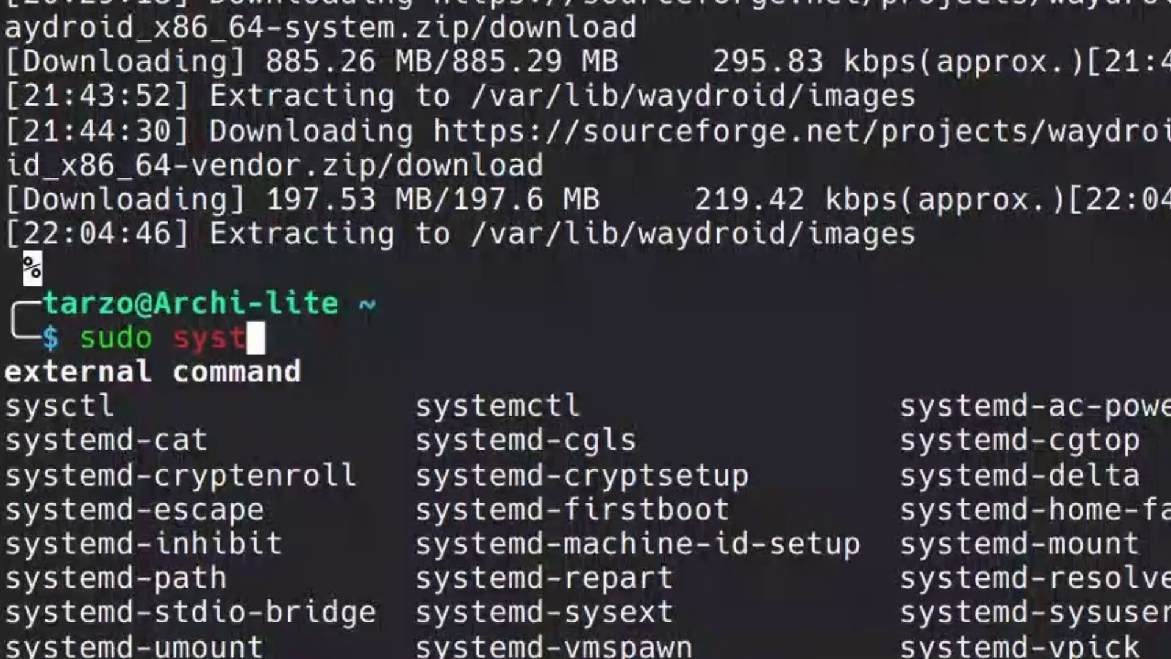
type("emctl enab")
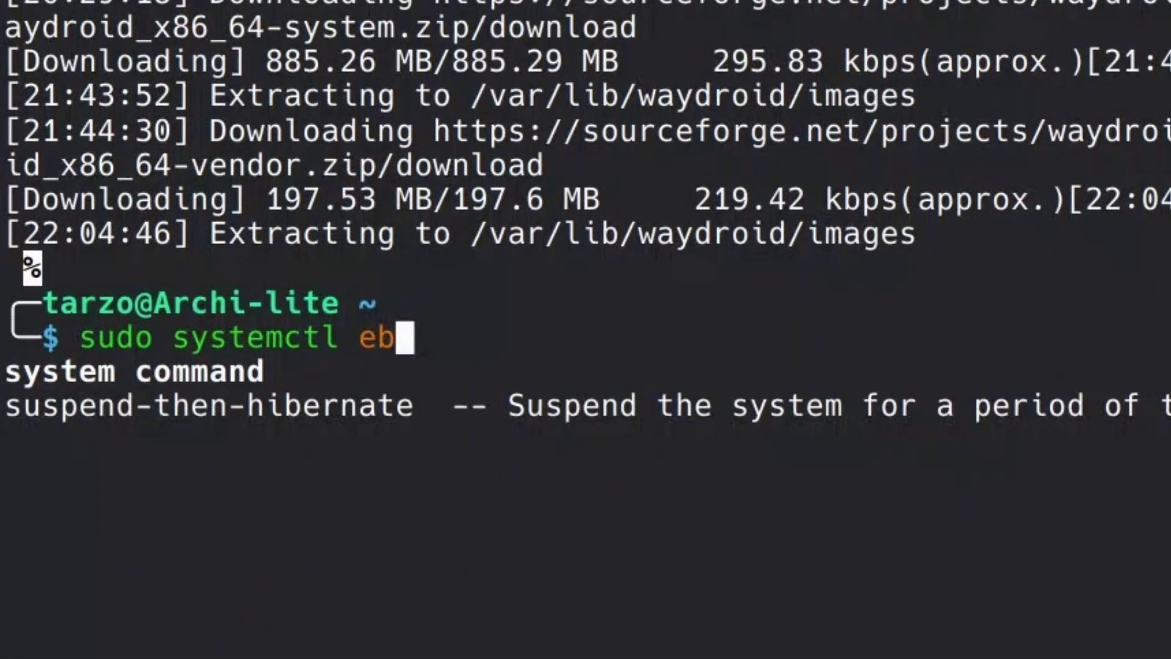
key("BackSpace")
type("nable")
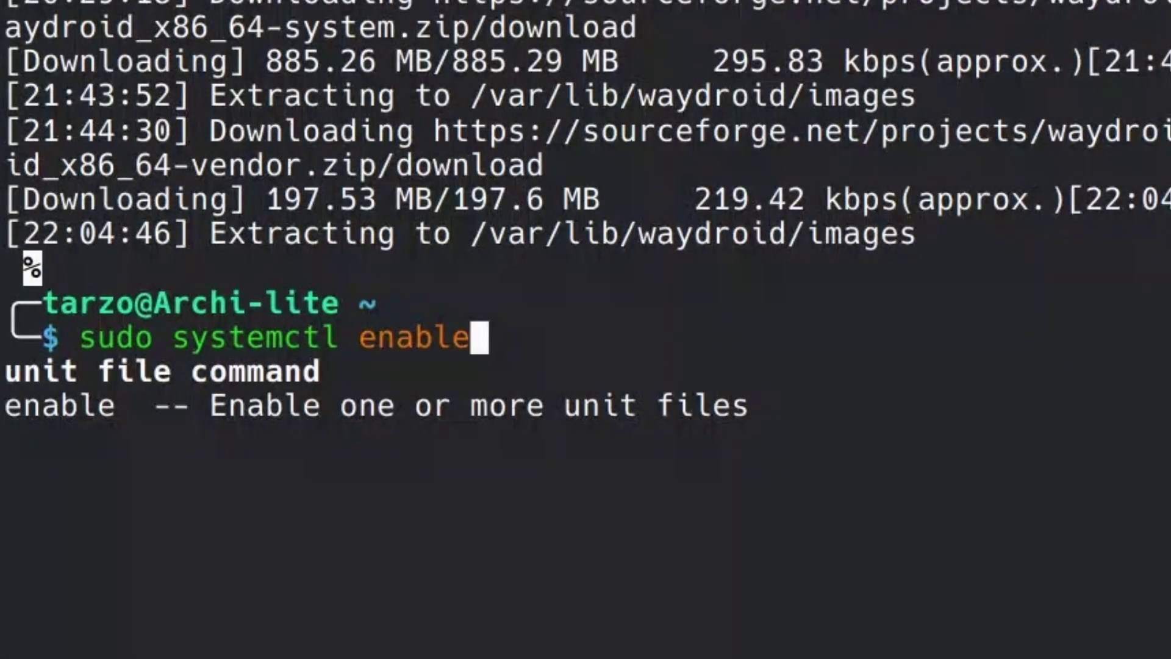
type(" --now ")
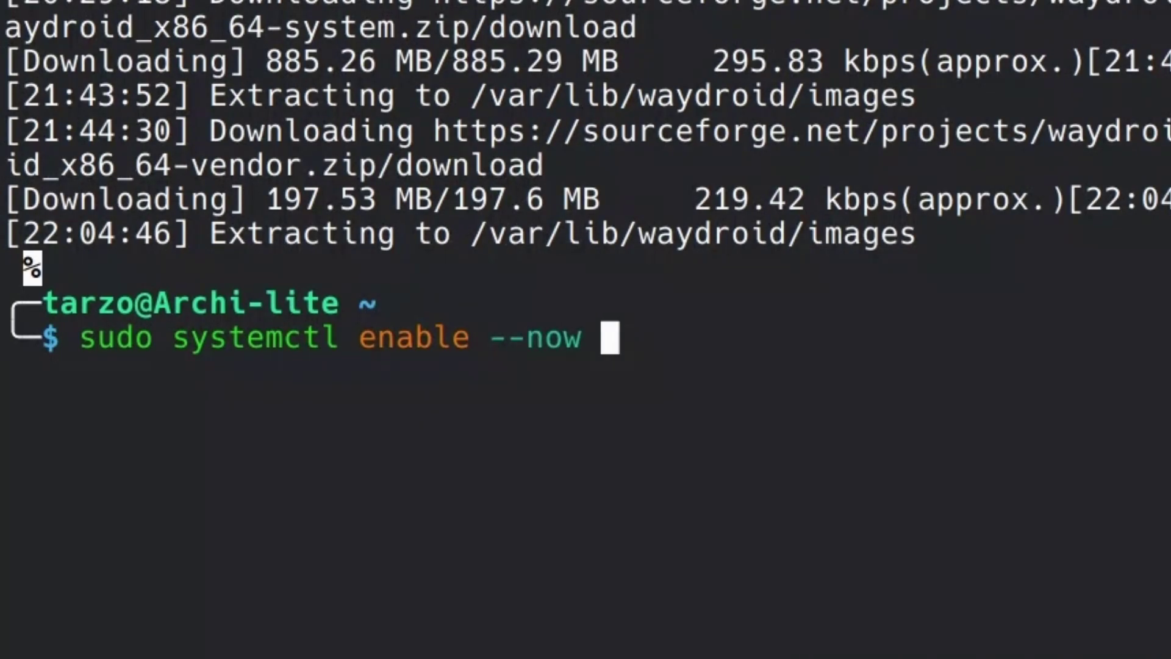
type("waydroid-container.service")
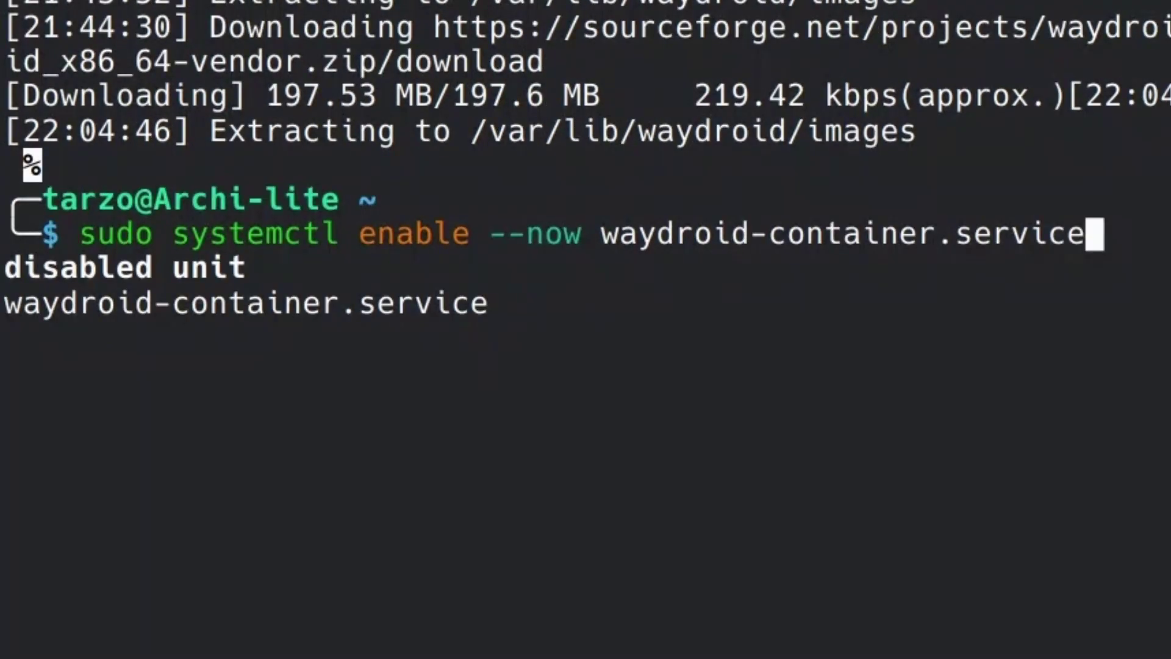
key("Return")
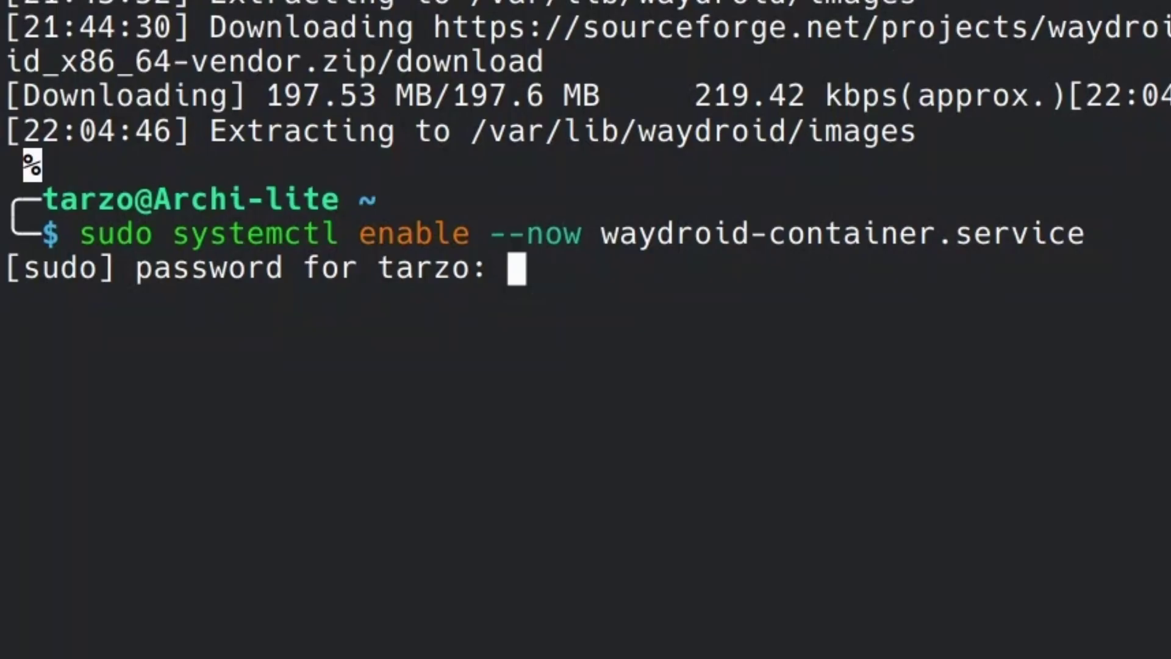
key("Return")
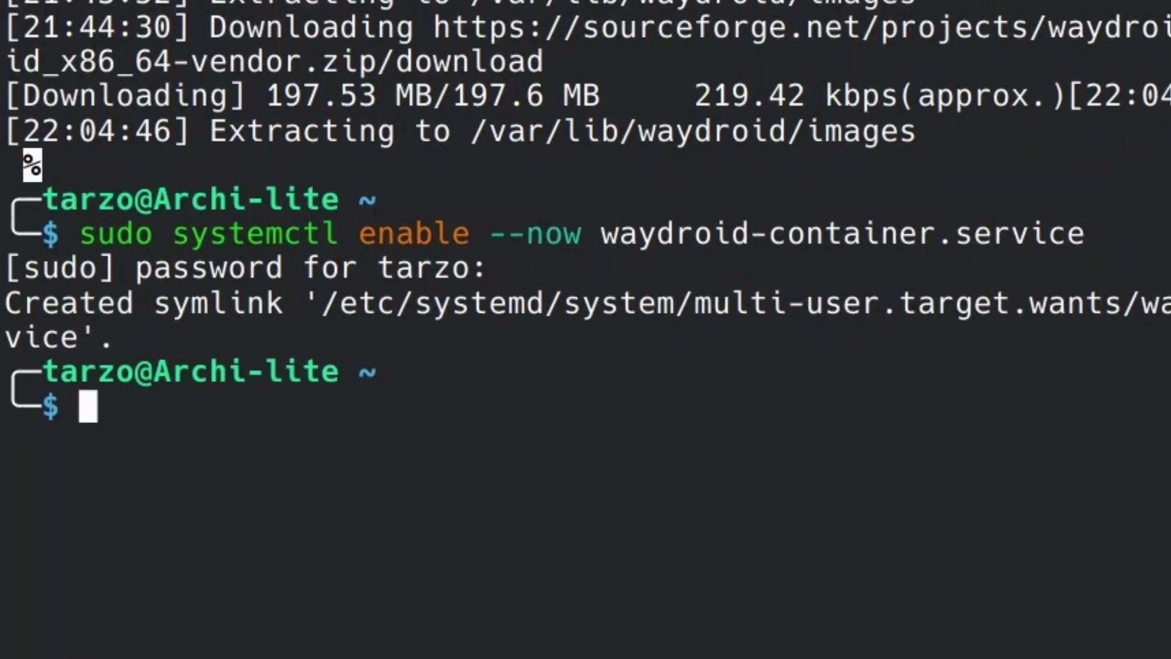
type("waydroid status")
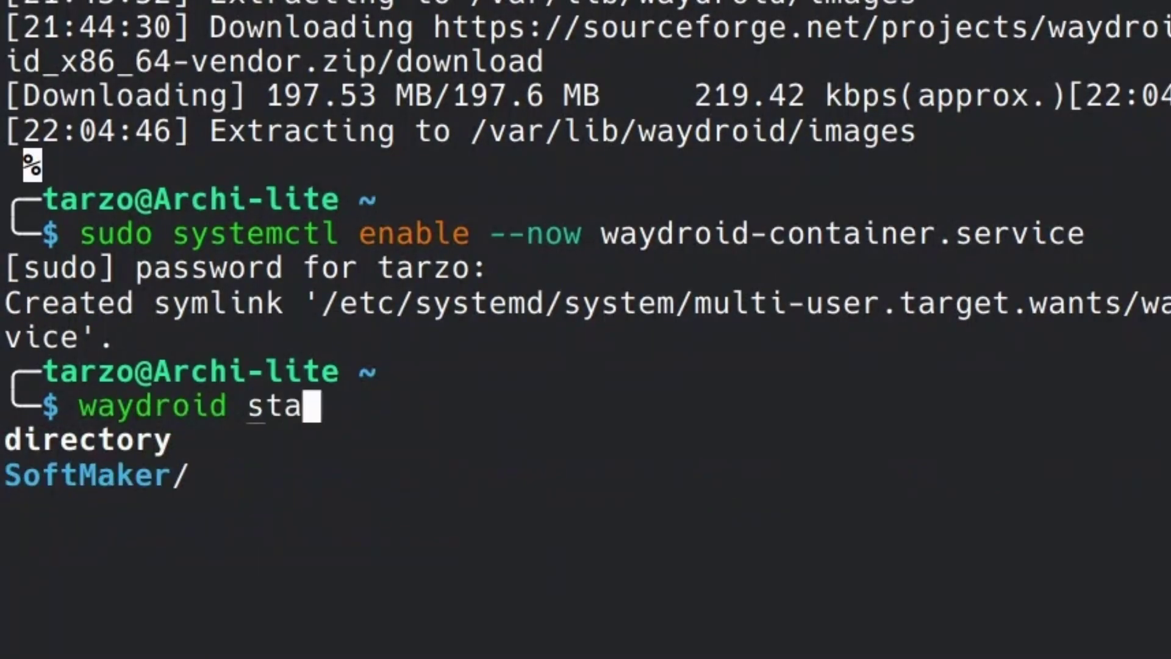
key("Return")
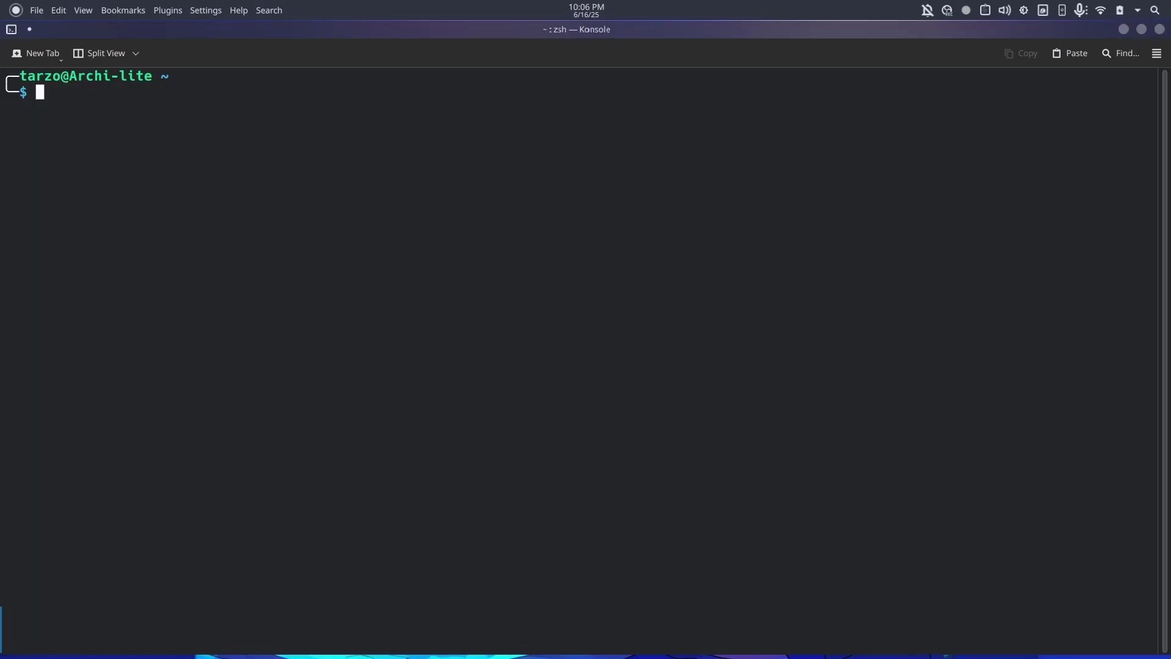
Run waydroid show-full-ui to boot Android full-screen.
type("waydroid show")
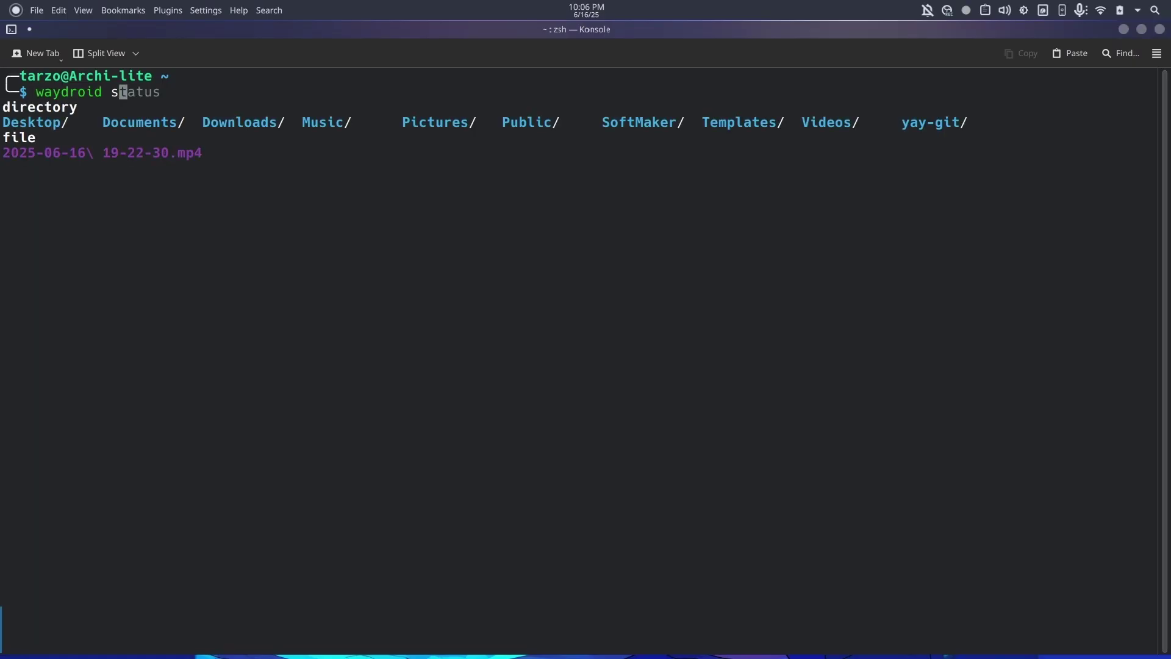
type("-full-")
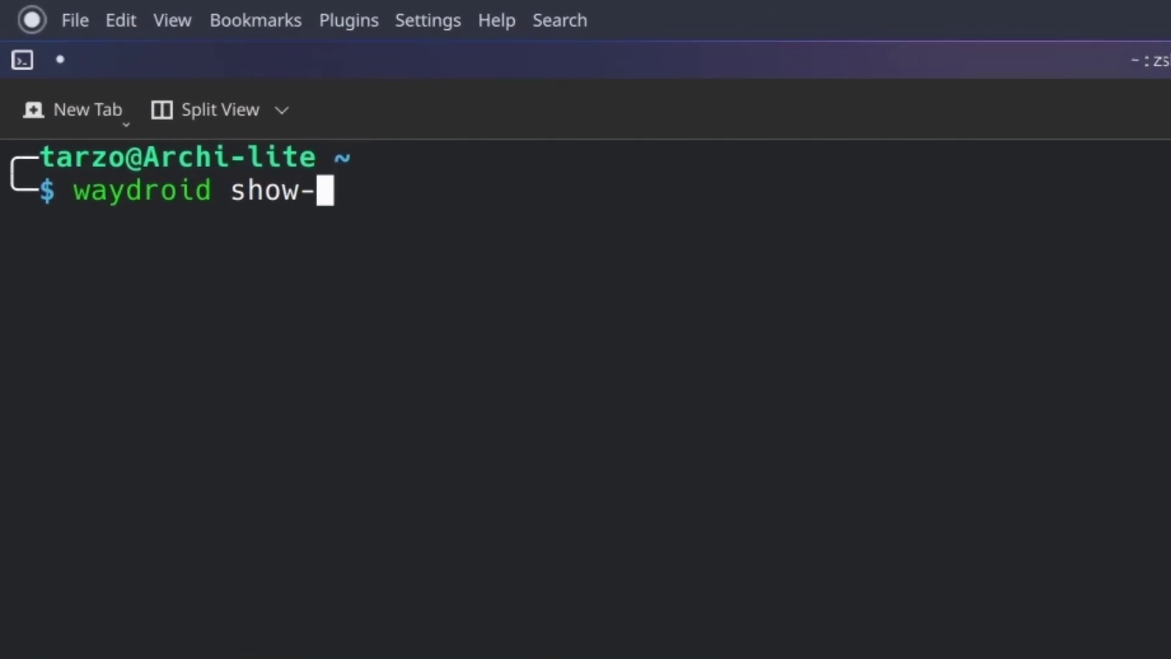
type("ui")
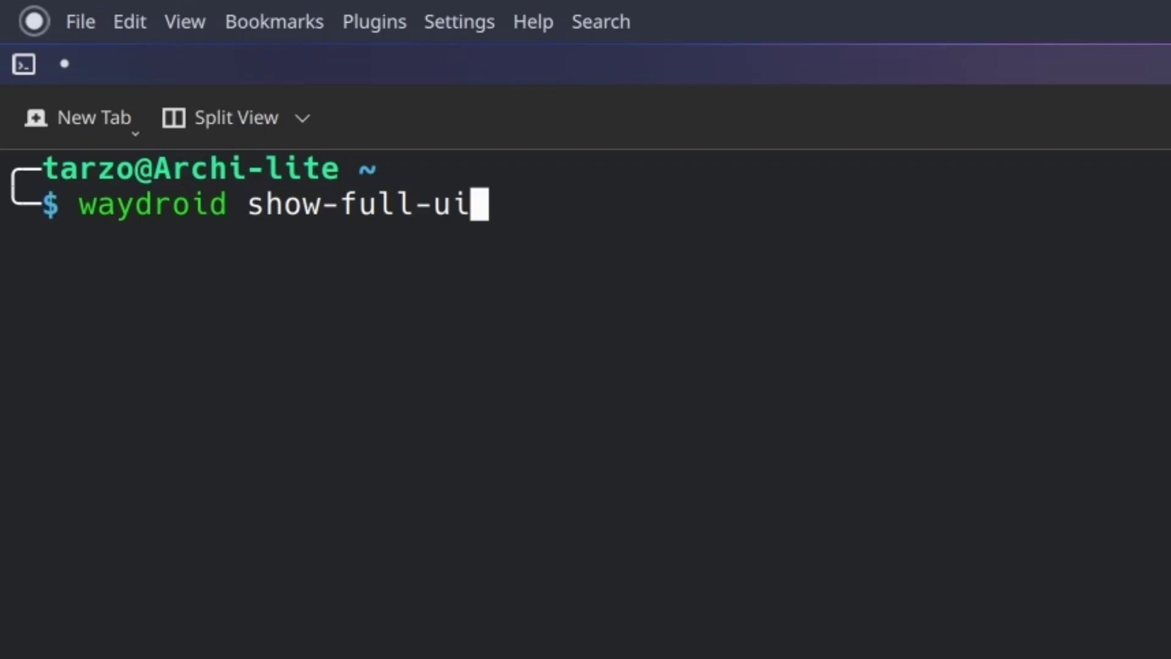
key("Return")
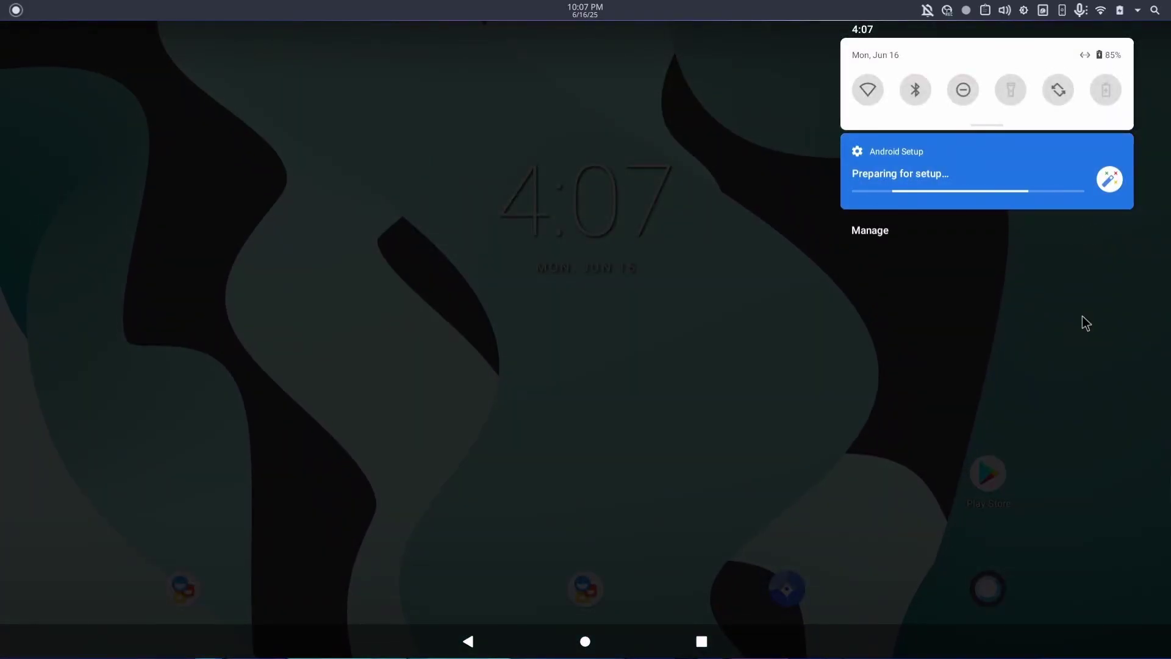
Dismiss the setup shade and acknowledge the Play Protect certification warning.
left_click(1082, 316)
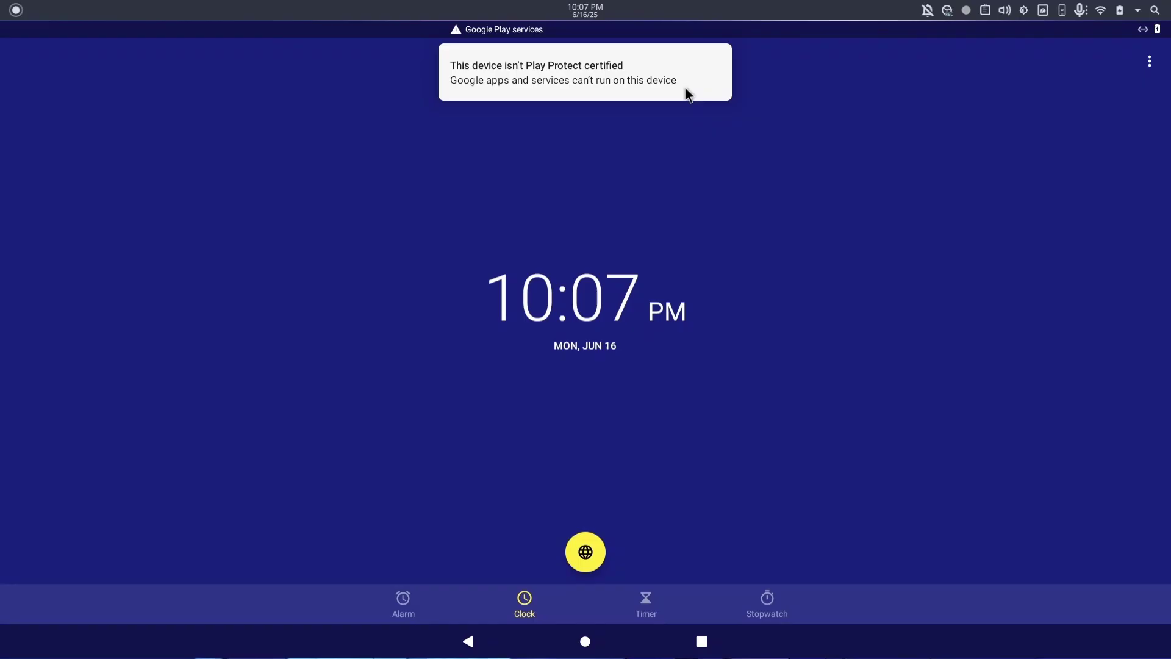
left_click(685, 86)
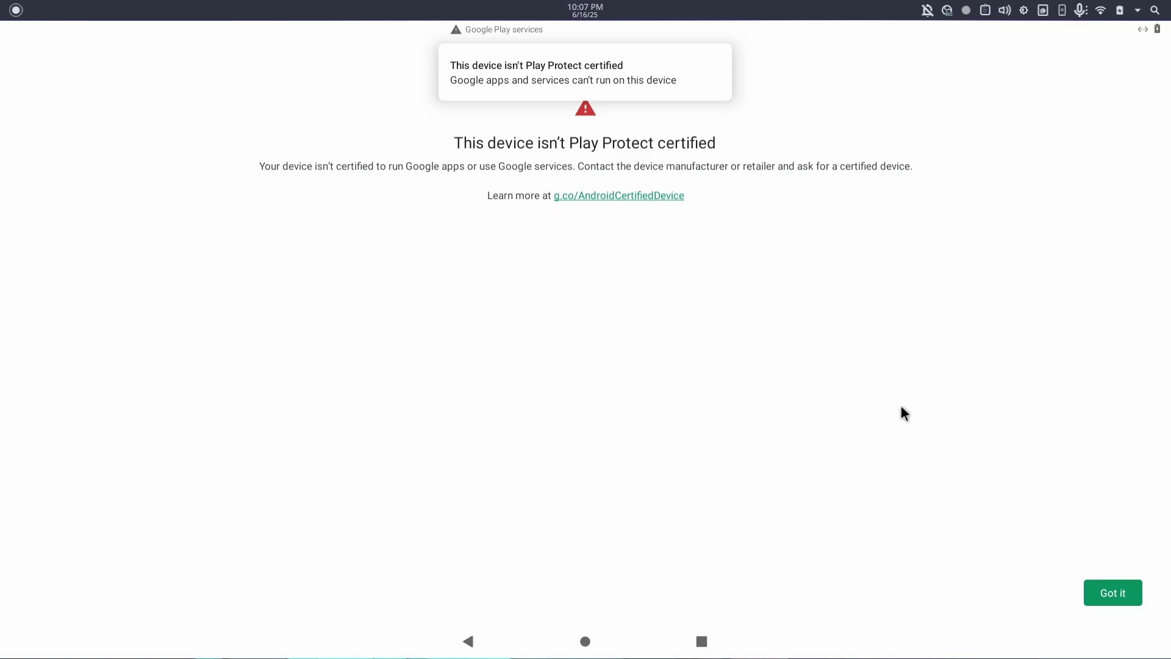
left_click(1103, 597)
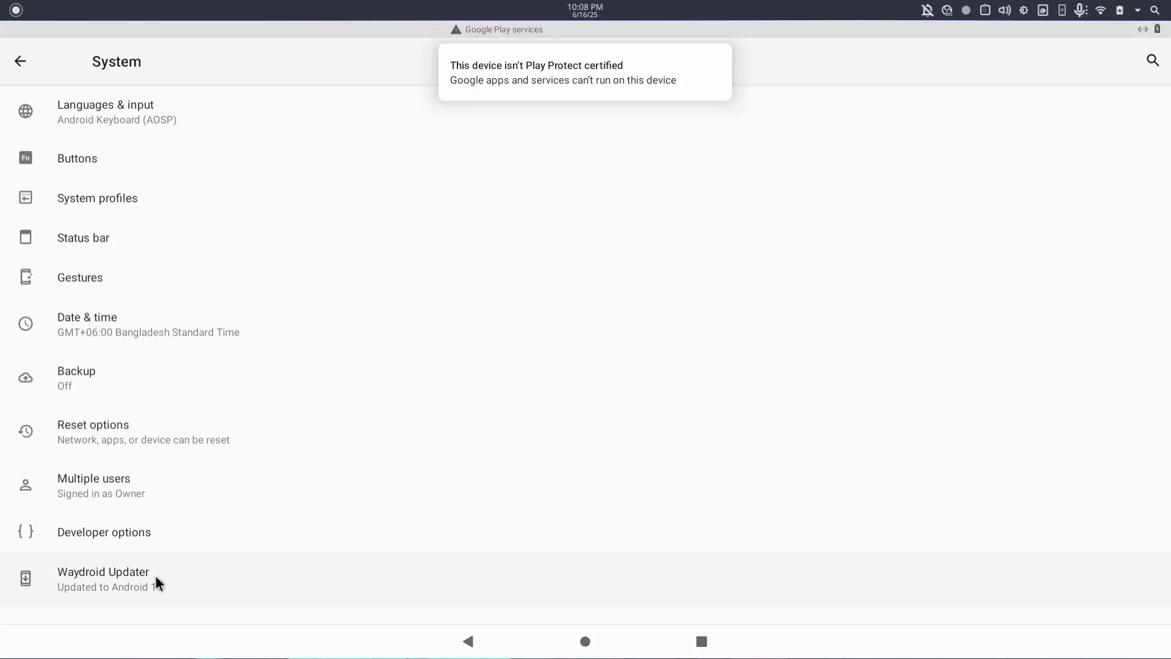
Browse Developer options and search the Android settings for 'oem'.
left_click(153, 530)
scroll(225, 461, "down", 10)
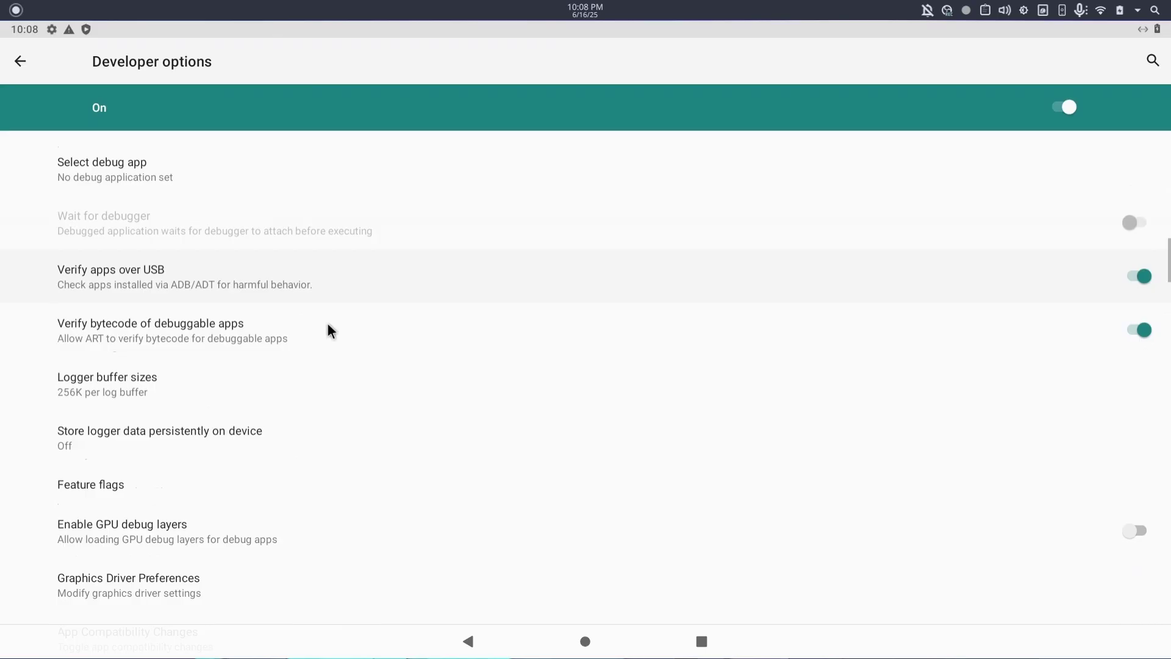
left_click(1152, 60)
type("oem")
key("Escape")
scroll(573, 322, "down", 15)
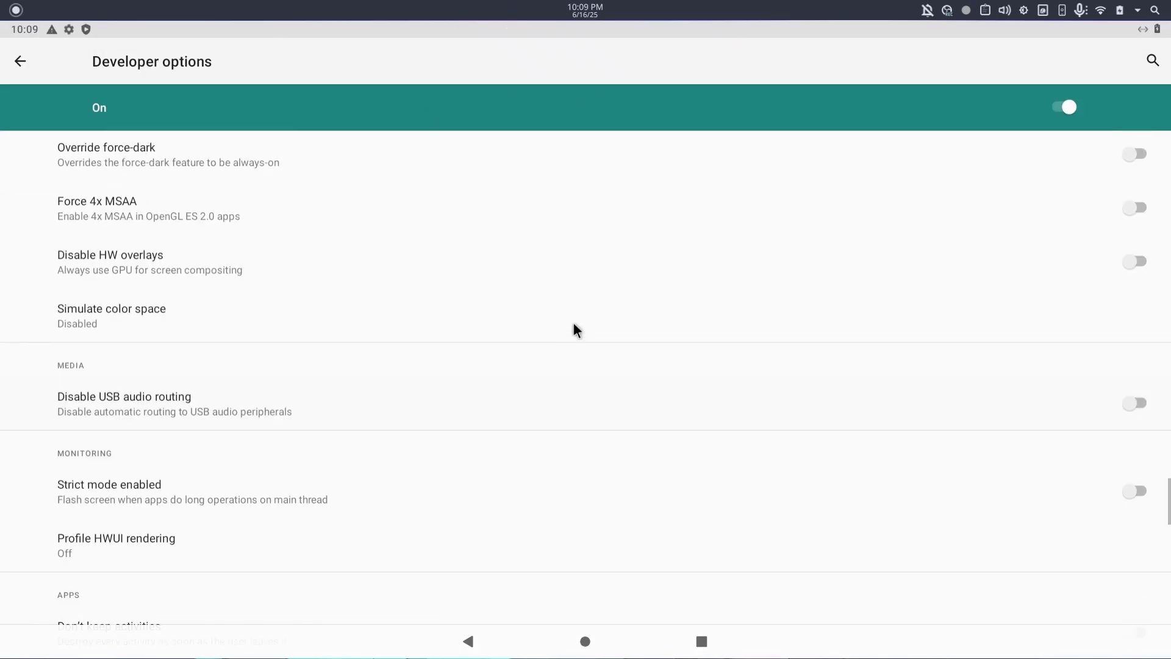
scroll(574, 322, "up", 10)
scroll(632, 463, "up", 4)
scroll(631, 463, "down", 7)
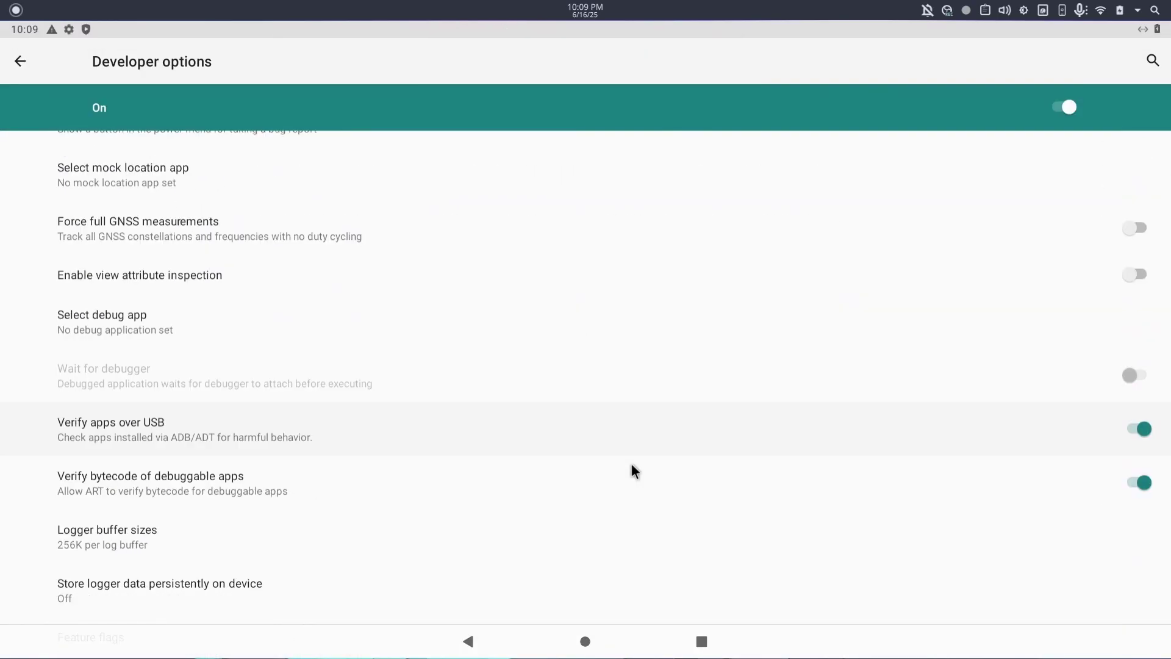
Clear the terminal and try opening a Waydroid shell.
type("root")
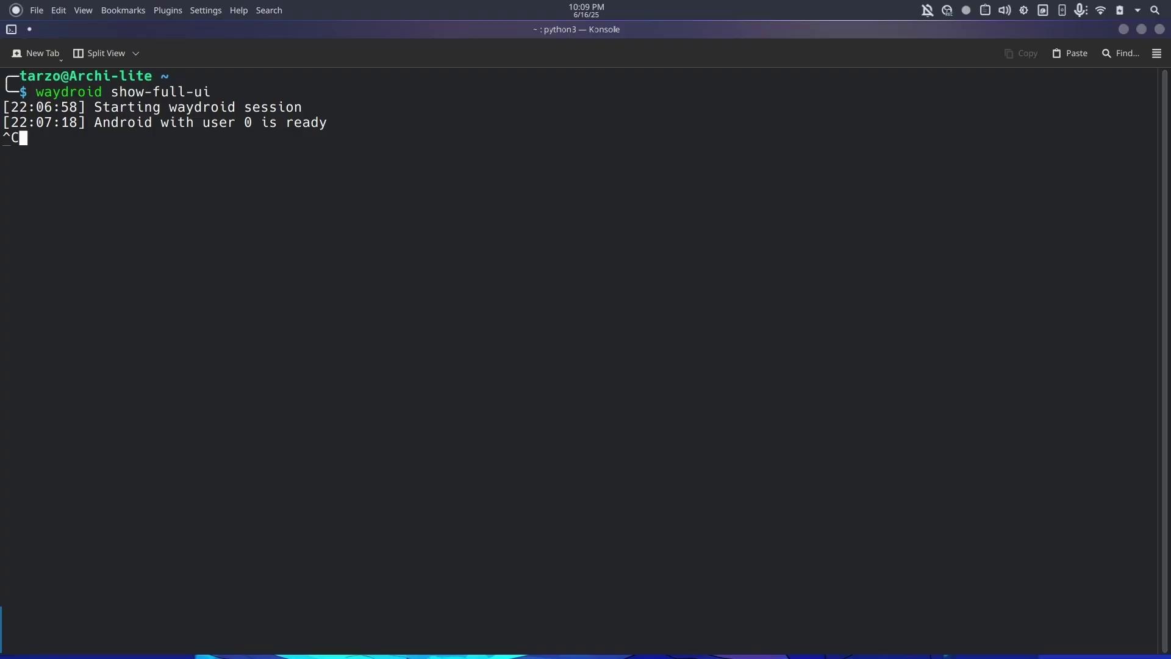
type("clear")
key("Return")
type("waydroid shell")
key("Return")
Re-enable the waydroid-container service, relaunch Waydroid, and retry sudo waydroid shell.
key("Up")
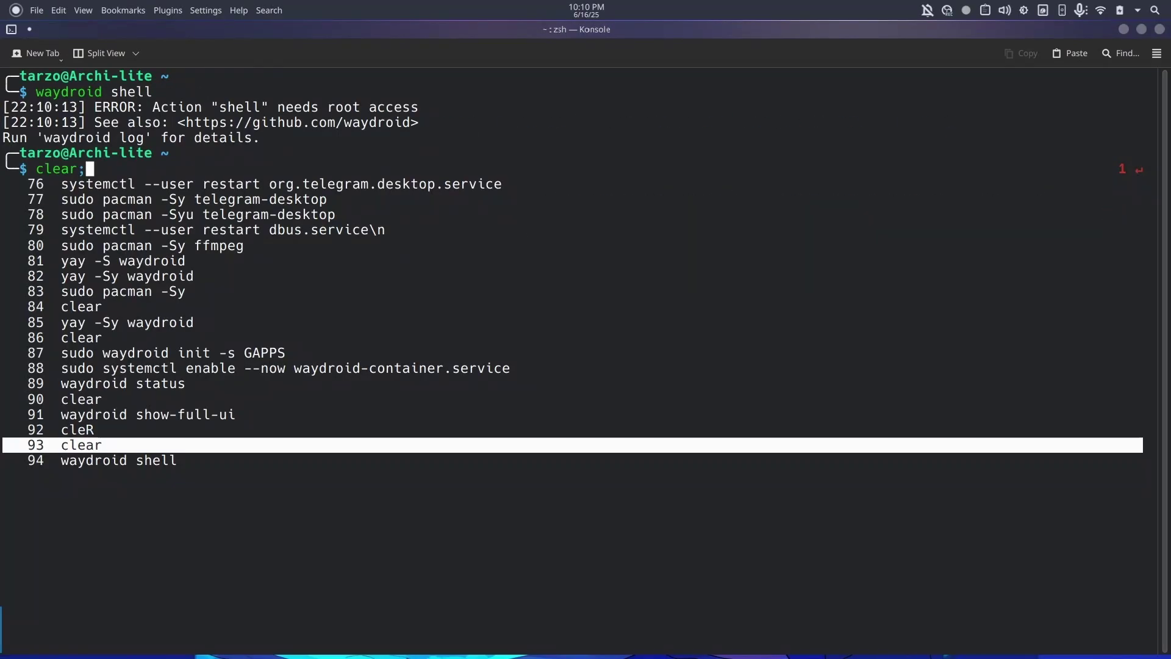
type("sudo waydroid shell")
key("Return")
key("Up")
key("Up")
key("Up")
key("Up")
key("Up")
key("Up")
key("Up")
key("Up")
key("Return")
type("sudo waydroid shell")
key("Return")
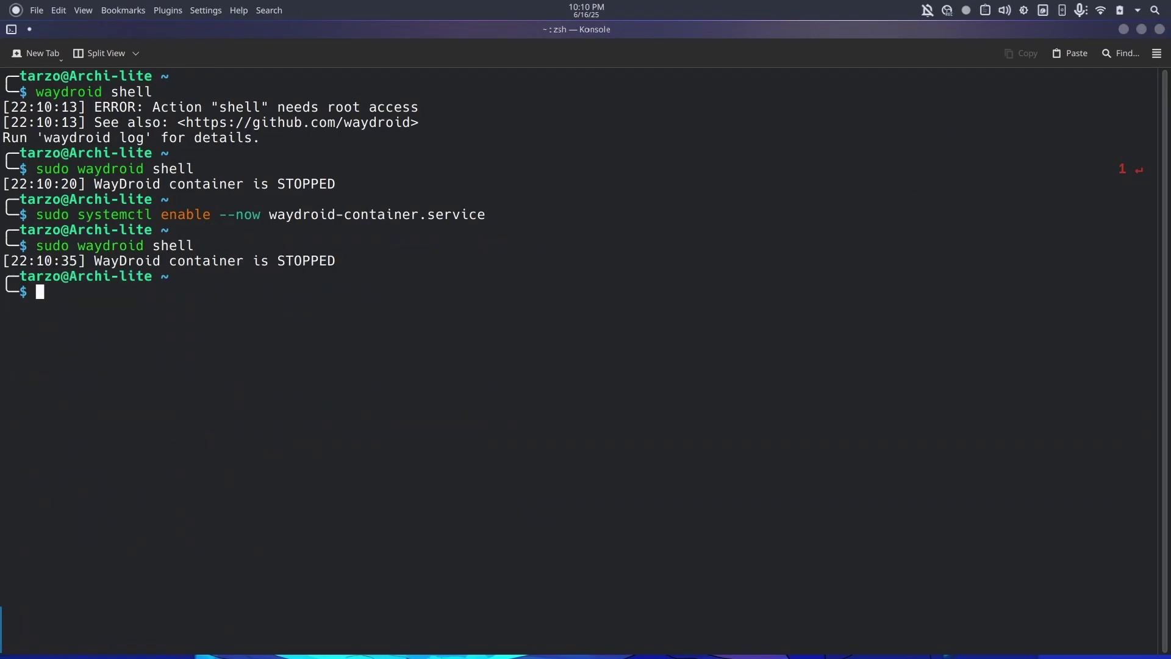
key("super")
type("way")
key("Return")
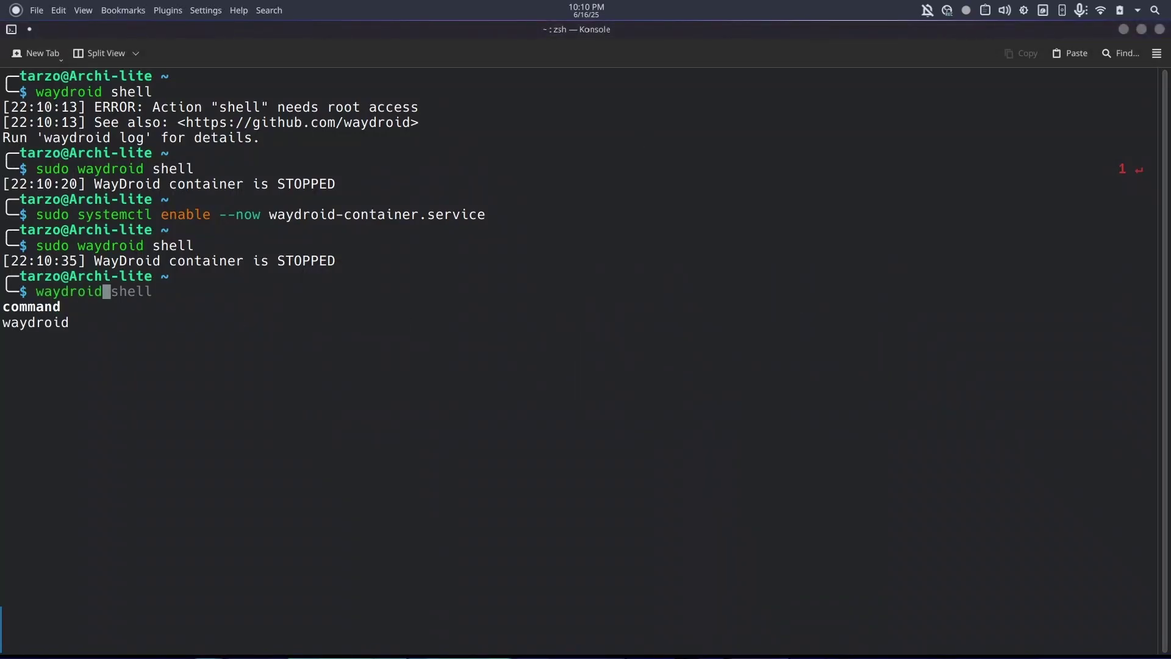
key("Return")
In the root Waydroid shell, run pm disable-user --user 0 com.android.vending.
type("sudo waydroid shell")
key("Return")
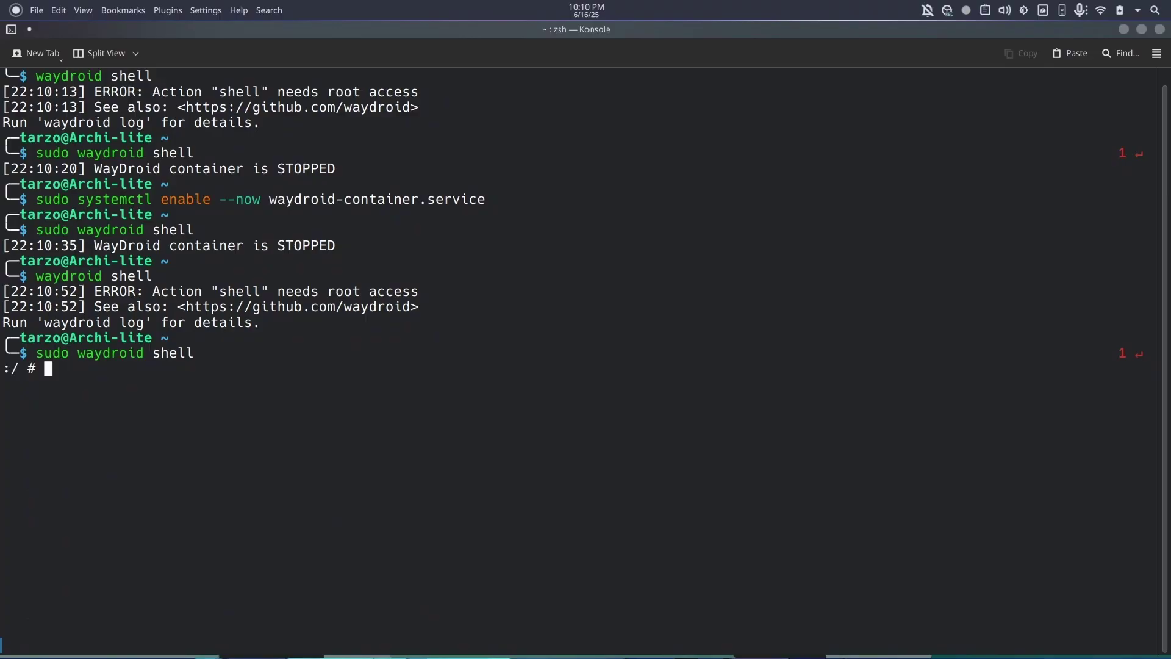
type("pm disable-user --user 0 com.android.vending")
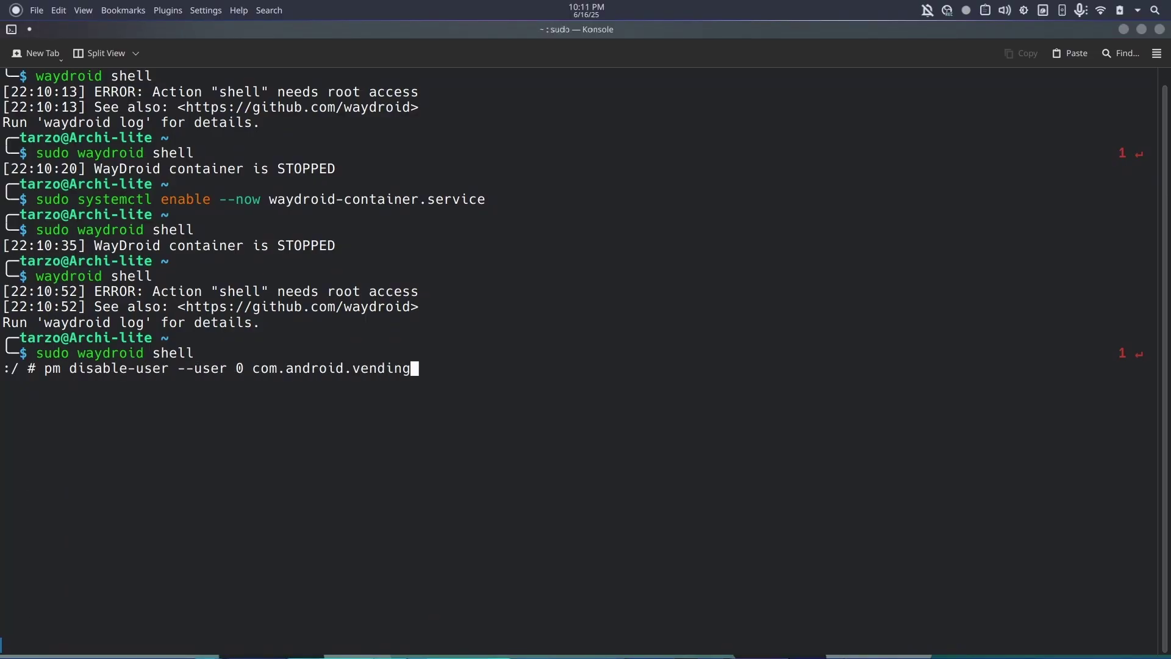
key("Return")
key("Up")
key("Left")
key("Left")
key("Left")
key("Left")
key("Left")
key("Left")
key("Left")
key("Left")
key("Left")
key("Left")
key("Left")
key("Left")
key("Left")
key("Left")
key("Left")
key("Left")
key("Left")
key("Left")
Change the command to pm enable, skip the Google apps update and begin Play sign-in.
key("BackSpace")
key("BackSpace")
key("BackSpace")
key("BackSpace")
key("BackSpace")
key("BackSpace")
key("BackSpace")
key("BackSpace")
key("BackSpace")
key("BackSpace")
key("BackSpace")
key("BackSpace")
key("BackSpace")
key("BackSpace")
key("BackSpace")
key("BackSpace")
key("BackSpace")
key("BackSpace")
key("BackSpace")
key("BackSpace")
type("en")
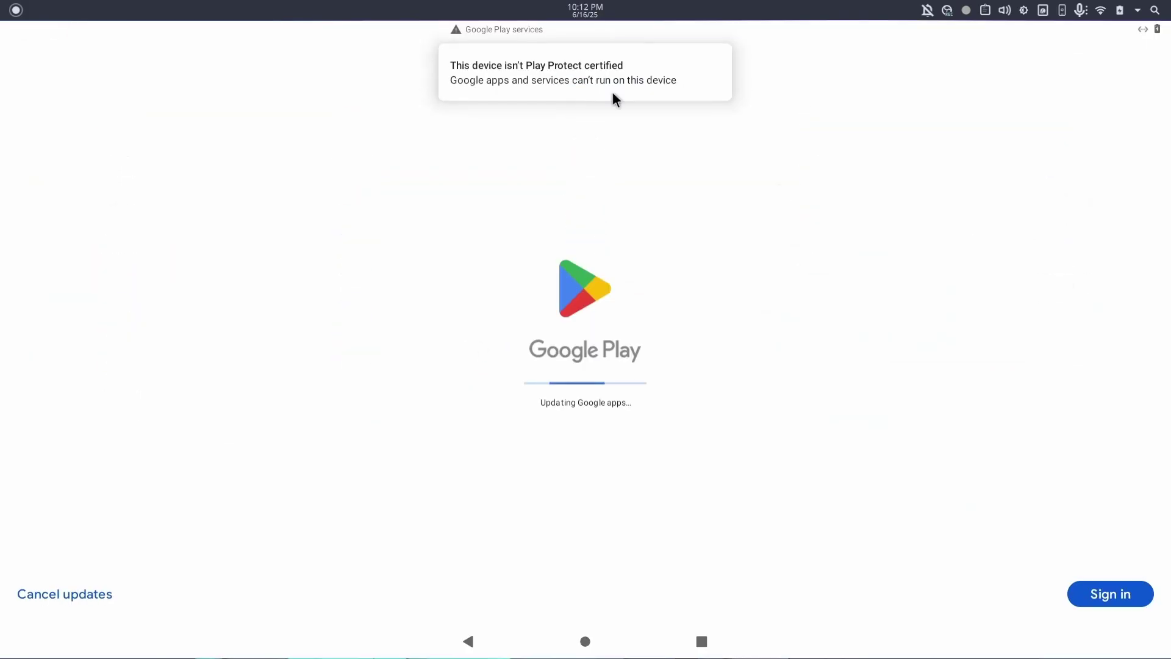
left_click(613, 93)
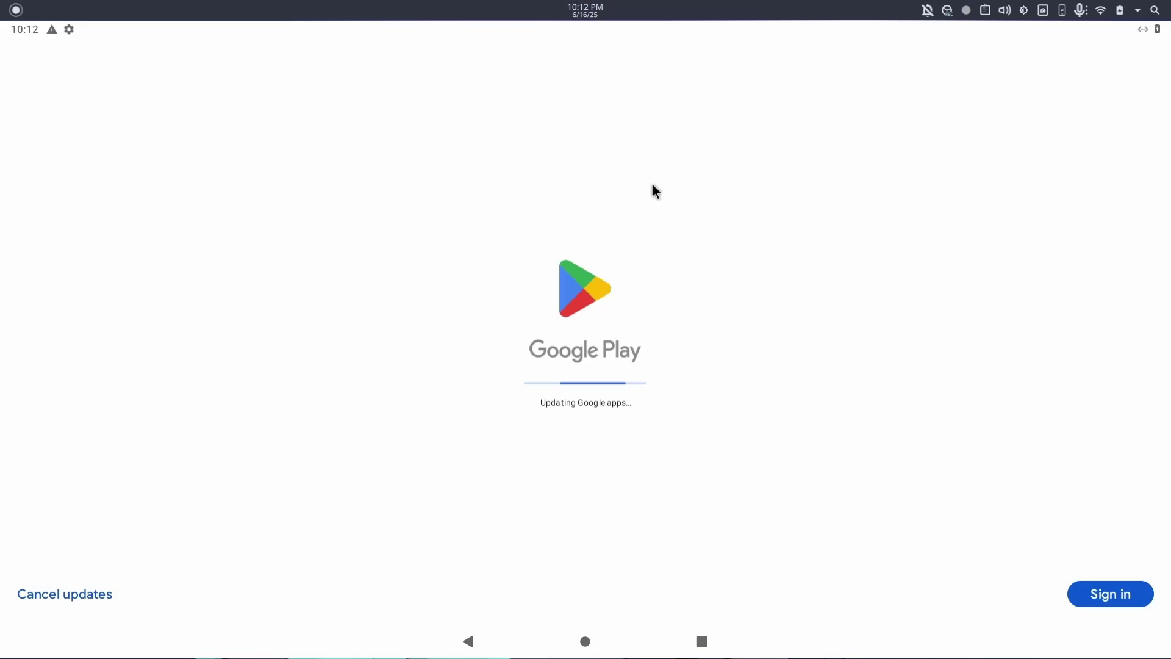
left_click(93, 598)
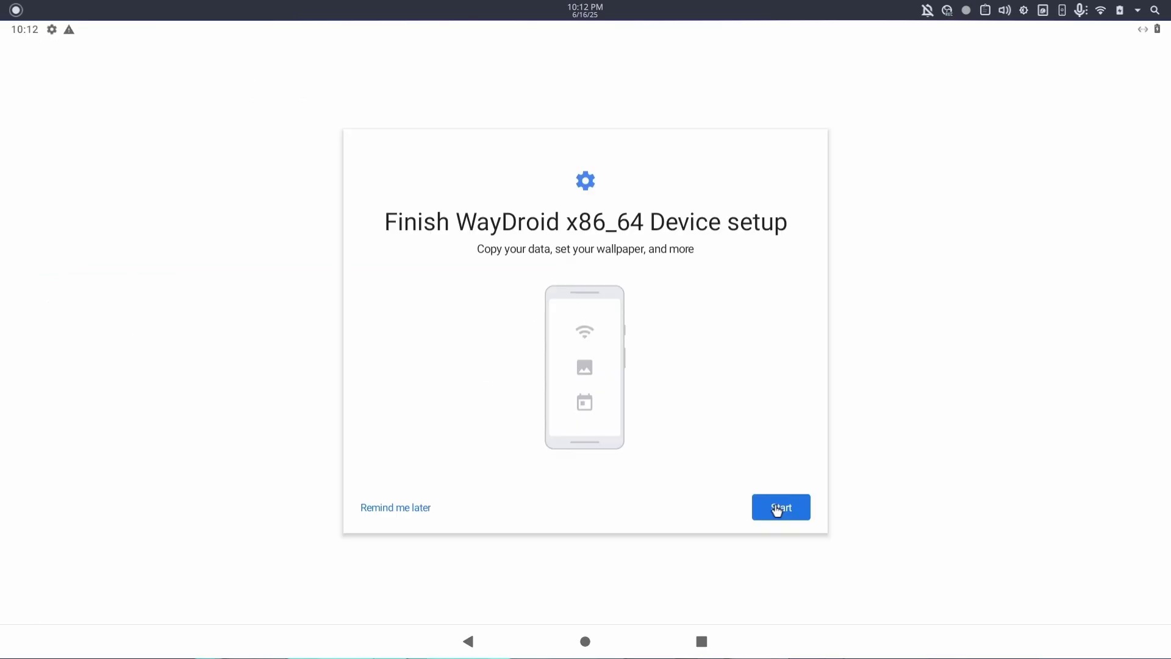
left_click(777, 507)
Acknowledge the Play Protect warning and return to the Android home screen.
left_click_drag(866, 30, 939, 396)
left_click(939, 393)
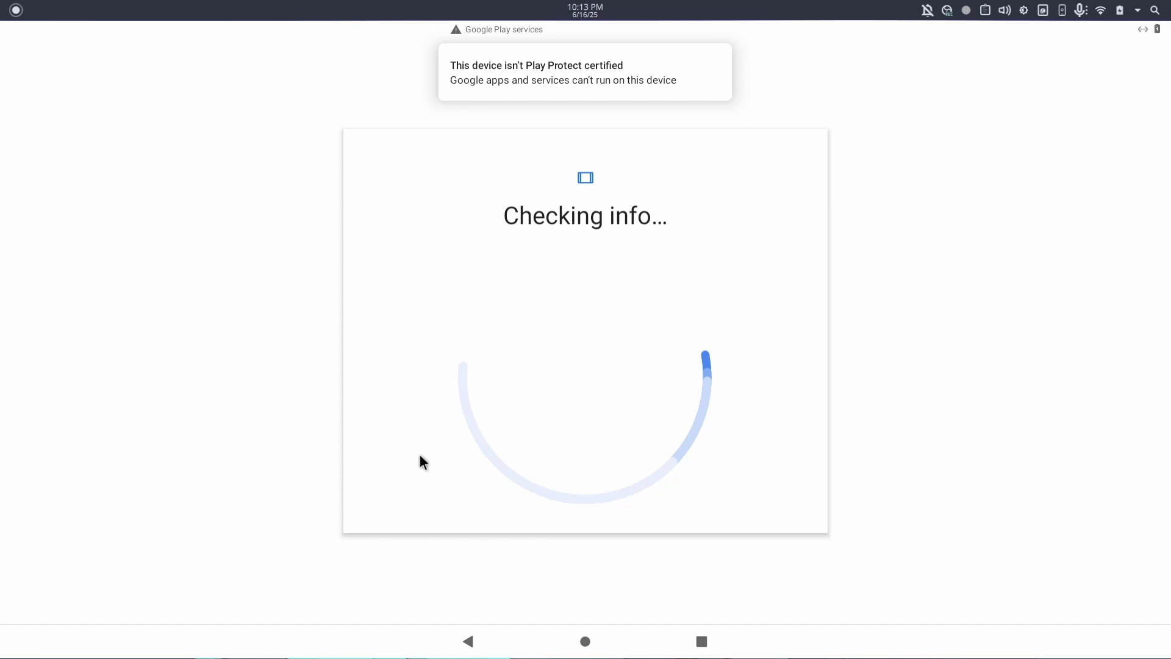
left_click(764, 502)
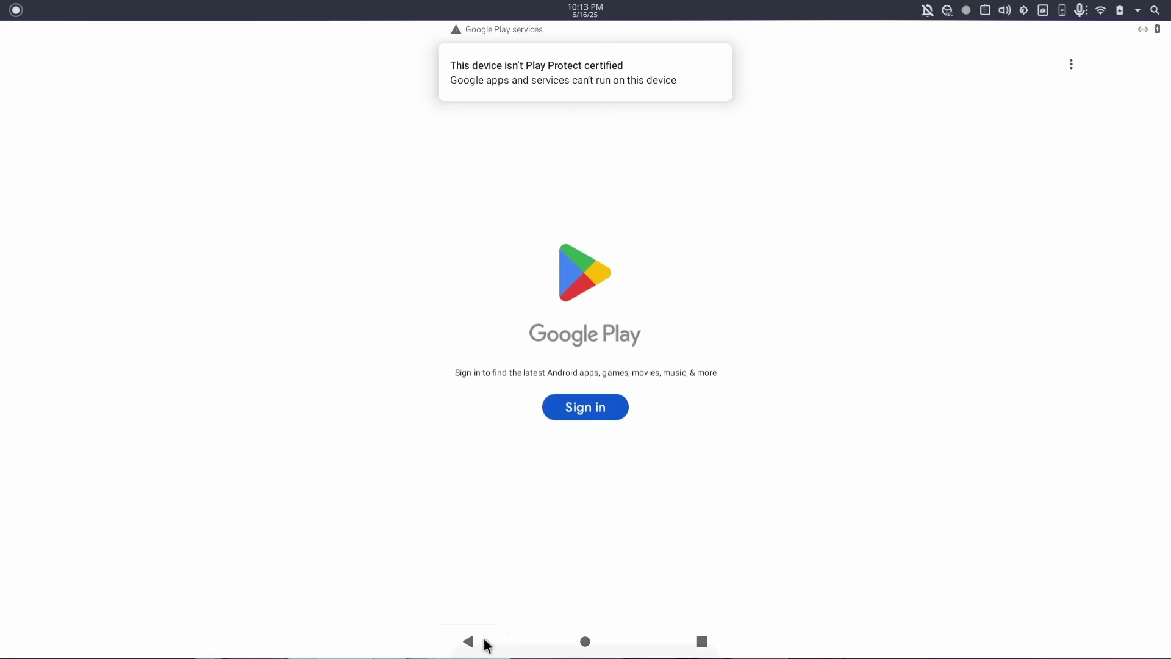
left_click(483, 641)
Back in Konsole, stop all running Waydroid processes with pkill waydroid.
key("alt+Tab")
right_click(726, 605)
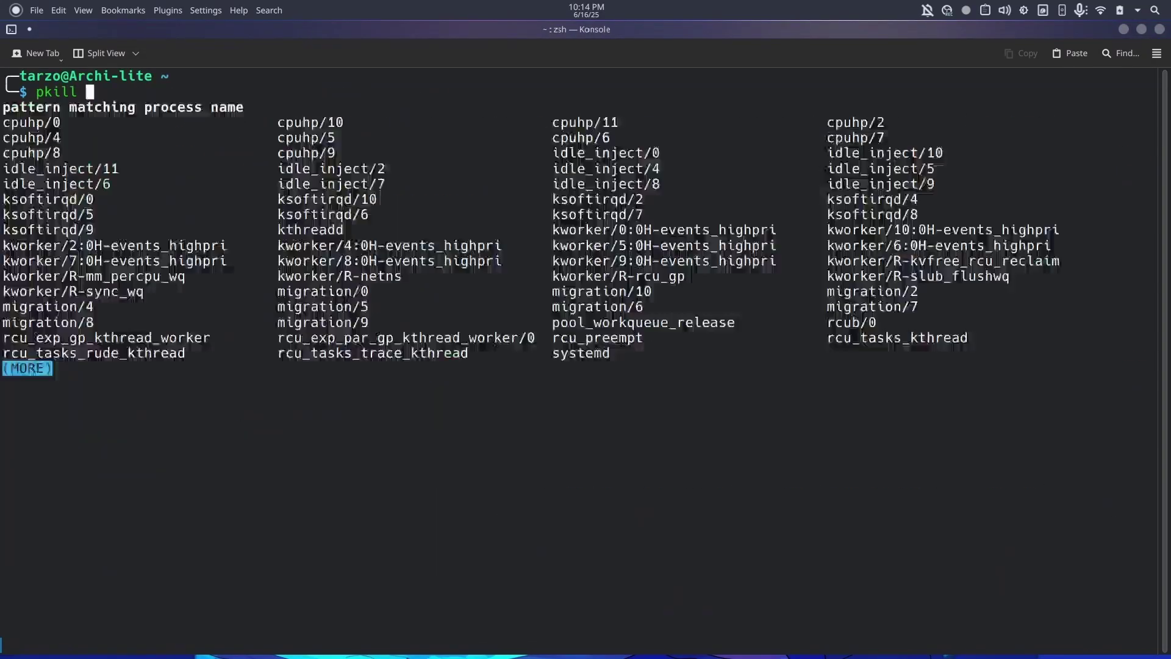
type("waydroid")
key("Return")
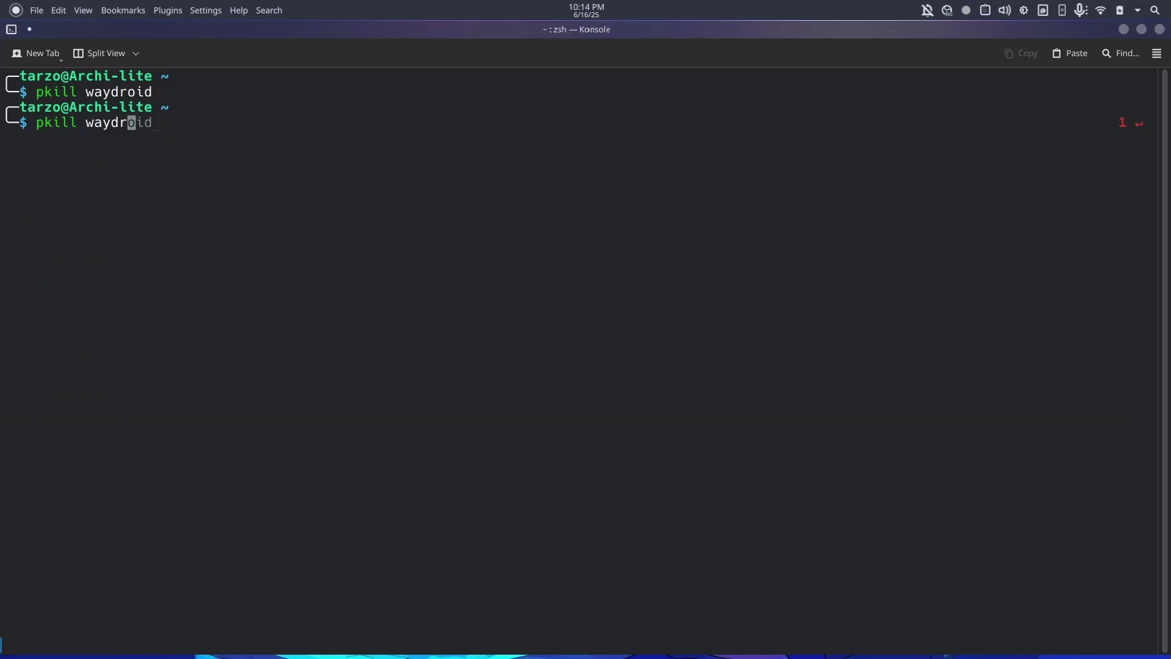
Launch Firefox by searching 'fi' in the application launcher.
key("super")
type("fi")
key("Return")
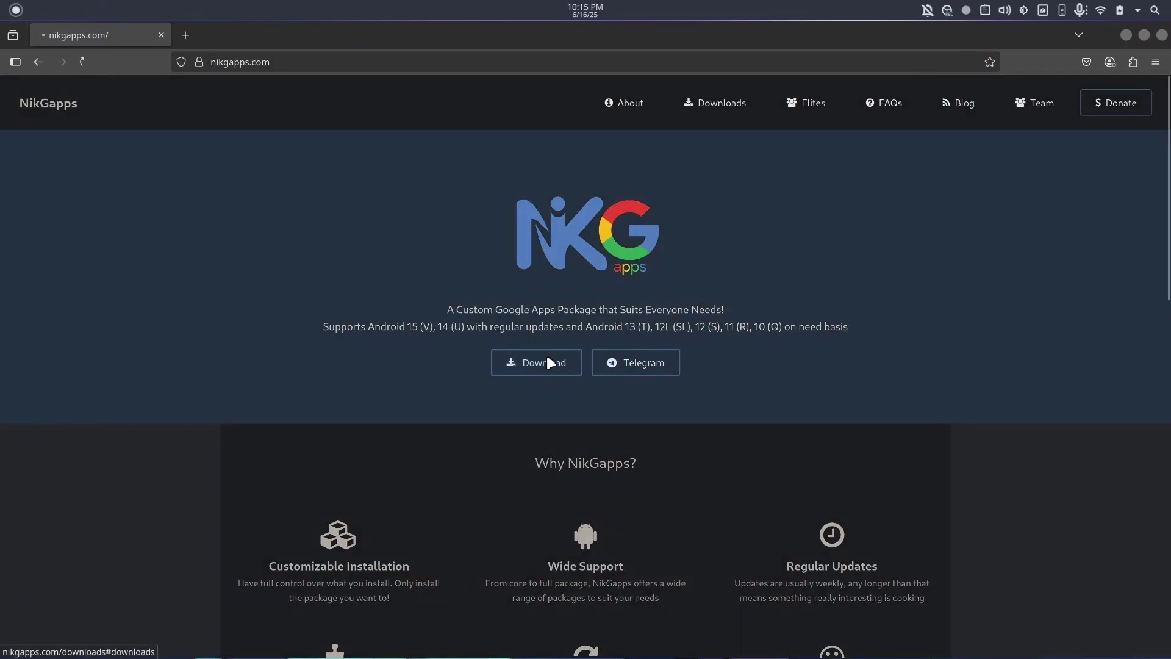
From nikgapps.com on SourceForge, open Releases > Android-11 > 11-Jun-2025 and download the basic arm64 zip.
left_click(551, 362)
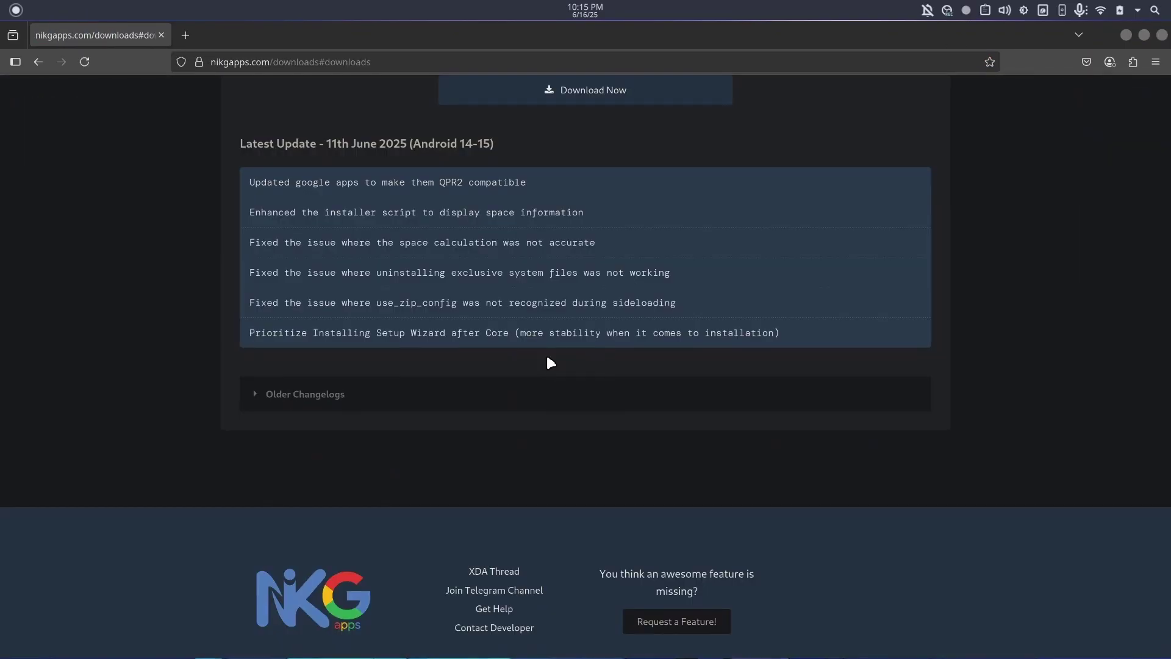
left_click(592, 91)
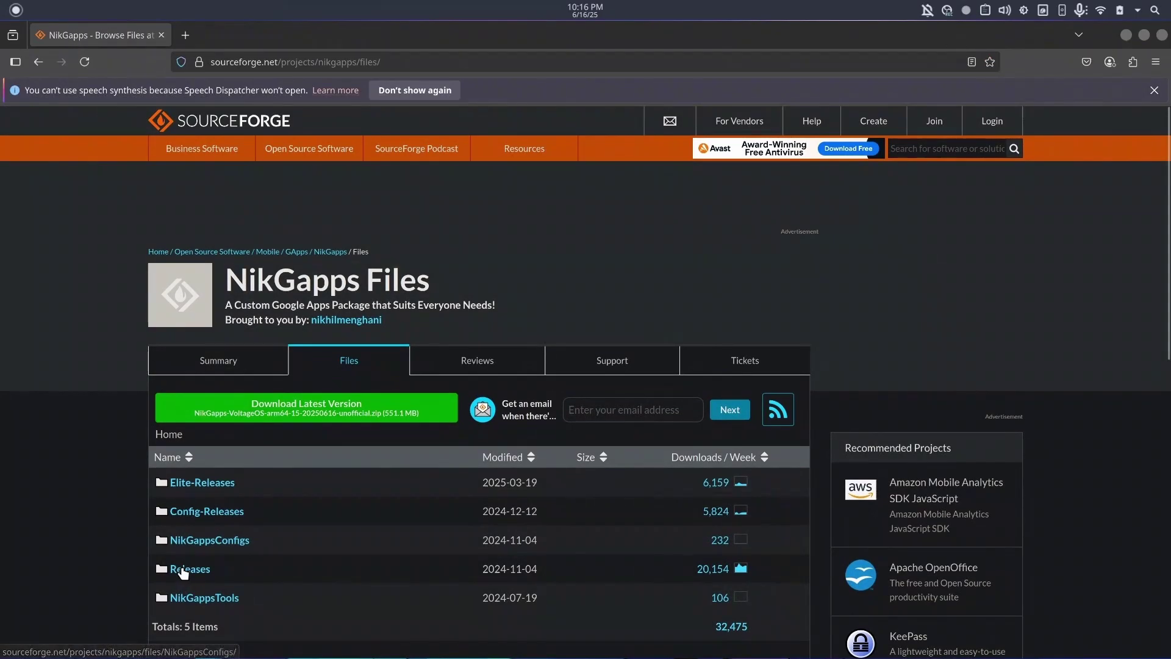
left_click(177, 571)
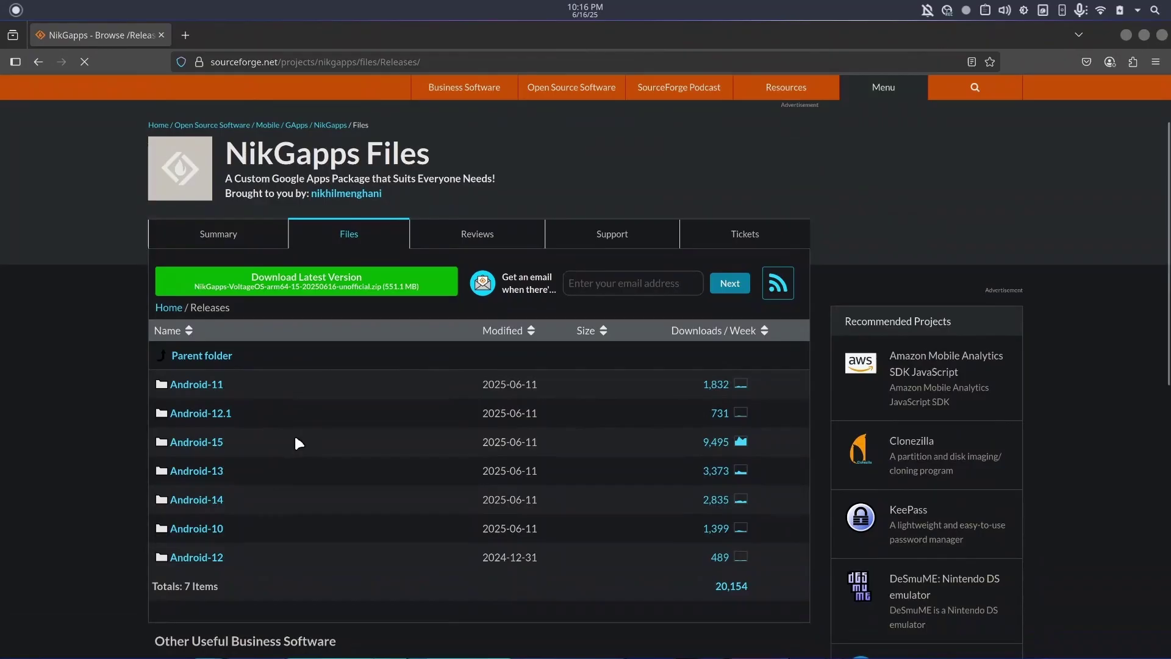
left_click(196, 383)
left_click(219, 358)
left_click(289, 479)
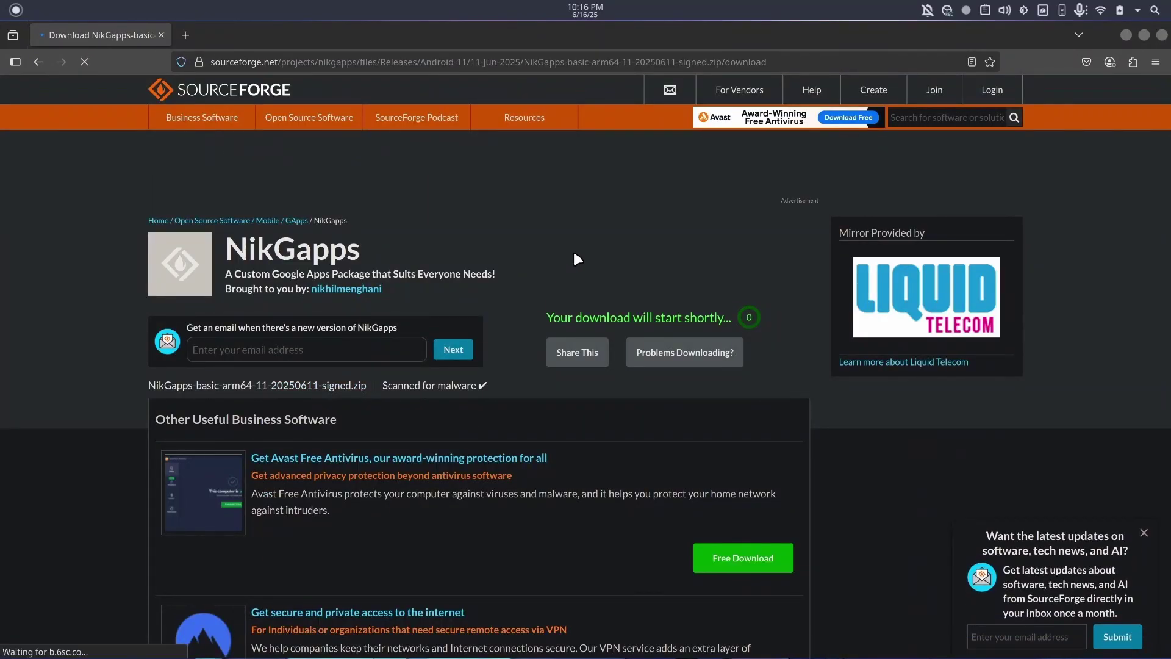
scroll(411, 219, "down", 10)
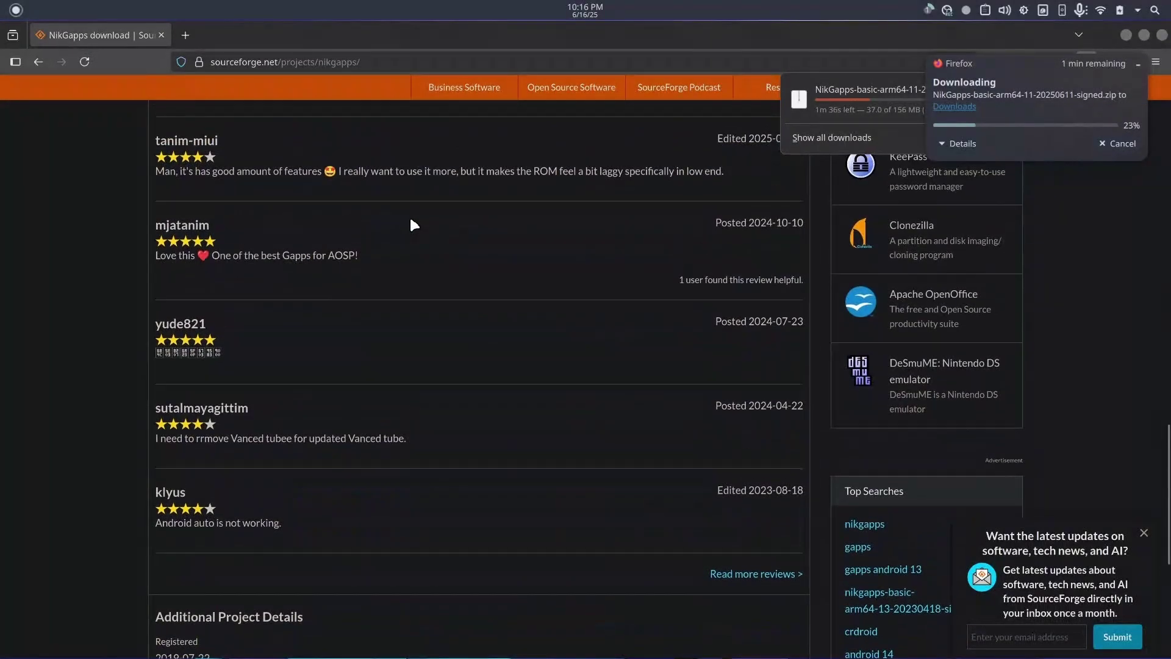
scroll(413, 224, "up", 10)
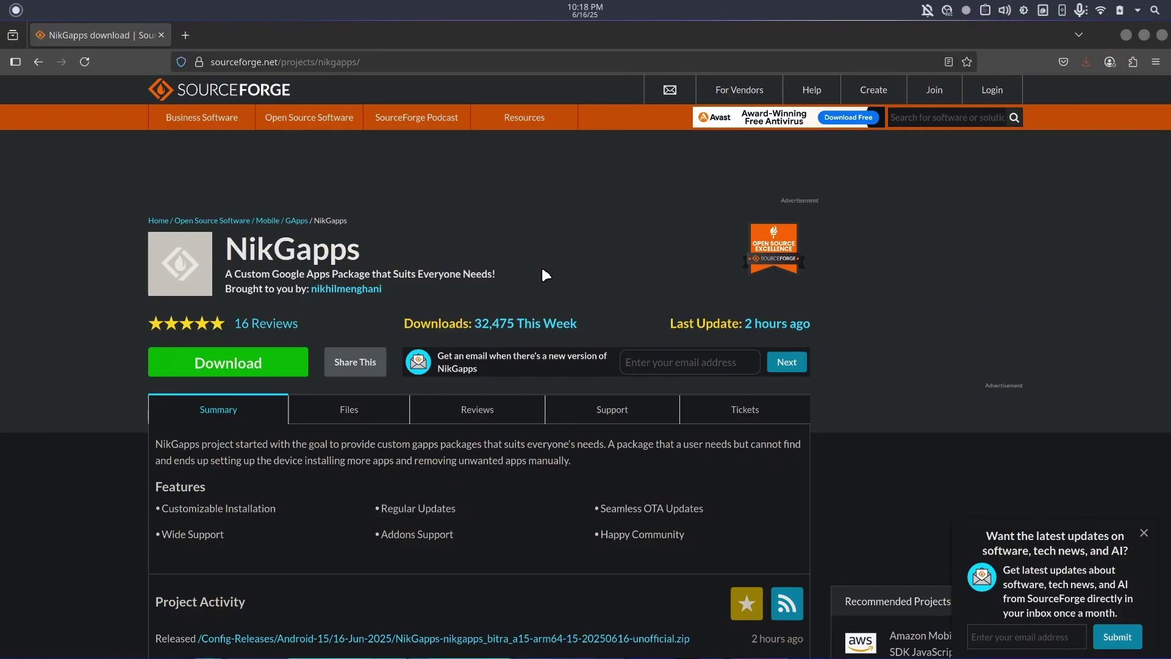
Open a root Waydroid shell in the terminal with sudo and list all Android properties with getprop.
key("alt+Tab")
key("ctrl+l")
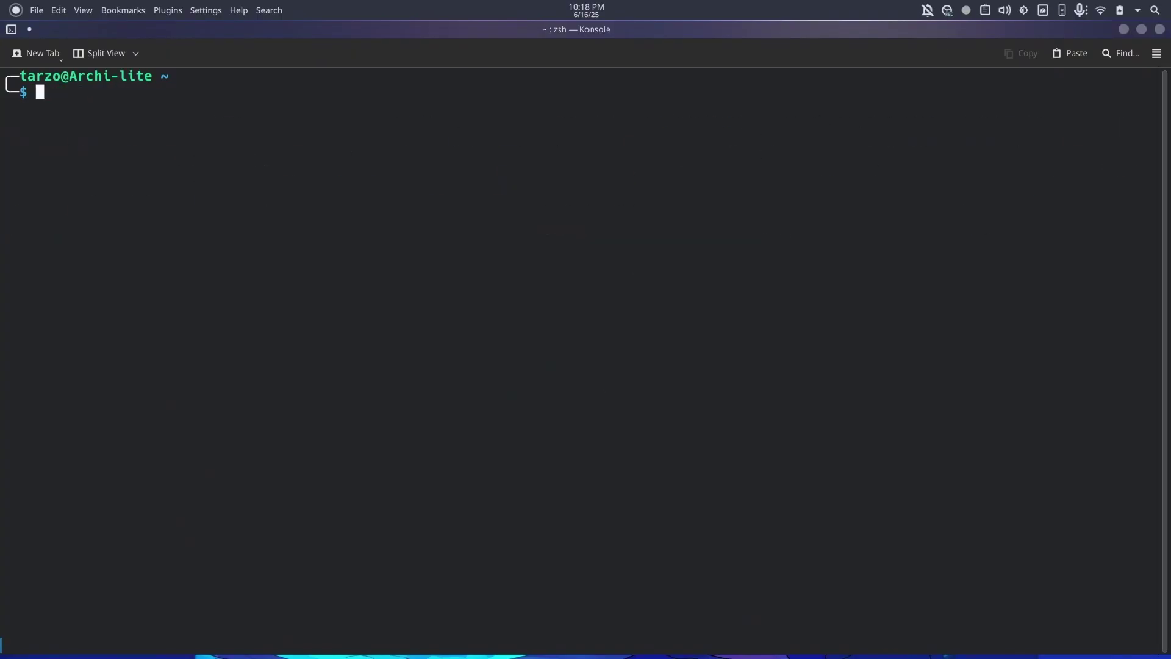
type("sudo waydroid shell")
key("Return")
key("Return")
type("getprop")
key("Return")
scroll(115, 228, "up", 20)
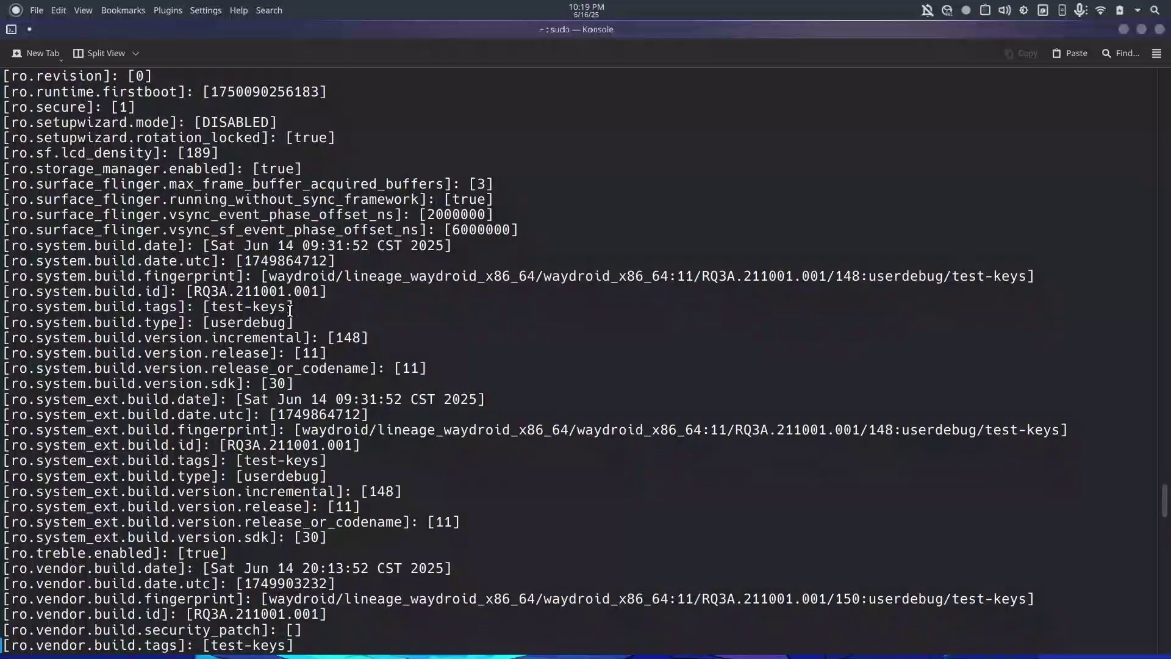
scroll(39, 328, "down", 1)
scroll(39, 328, "up", 20)
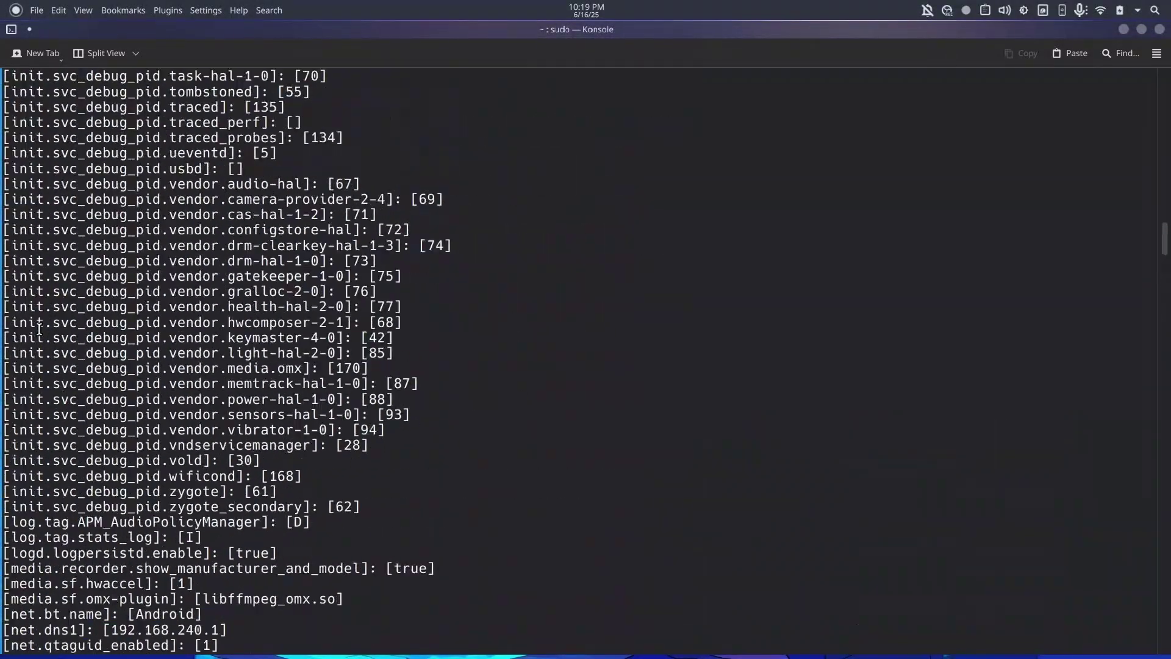
Query the ro. properties and getprop "ro.boot.serialno", then rerun the previous queries.
type("getprop ro.")
key("Return")
type("getprop \"ro.boot.serialno\"")
key("Return")
key("Up")
key("Up")
key("Up")
key("Return")
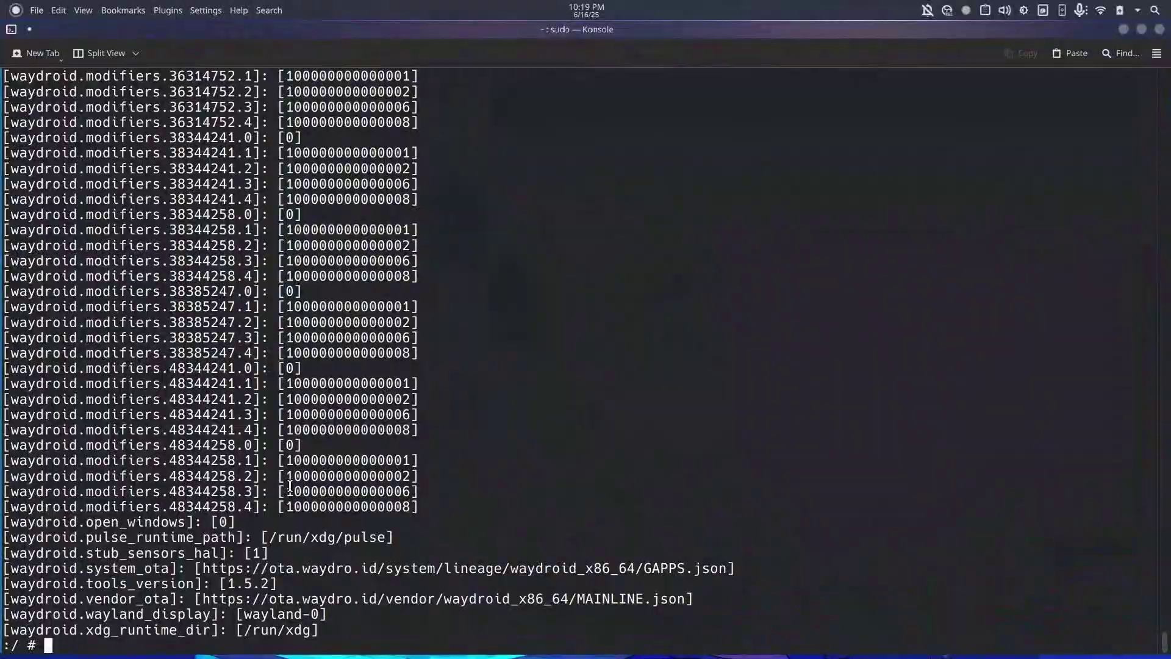
key("Up")
key("Return")
Review the property output, then load the waydro.id homepage in Firefox.
scroll(228, 314, "up", 20)
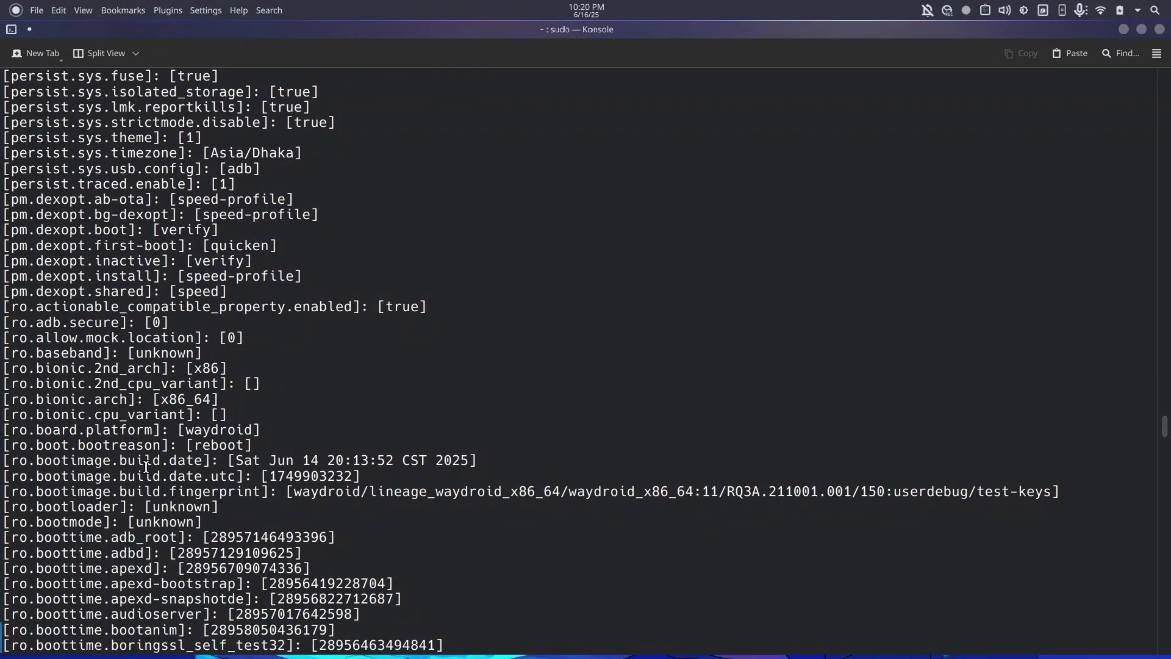
scroll(147, 468, "down", 3)
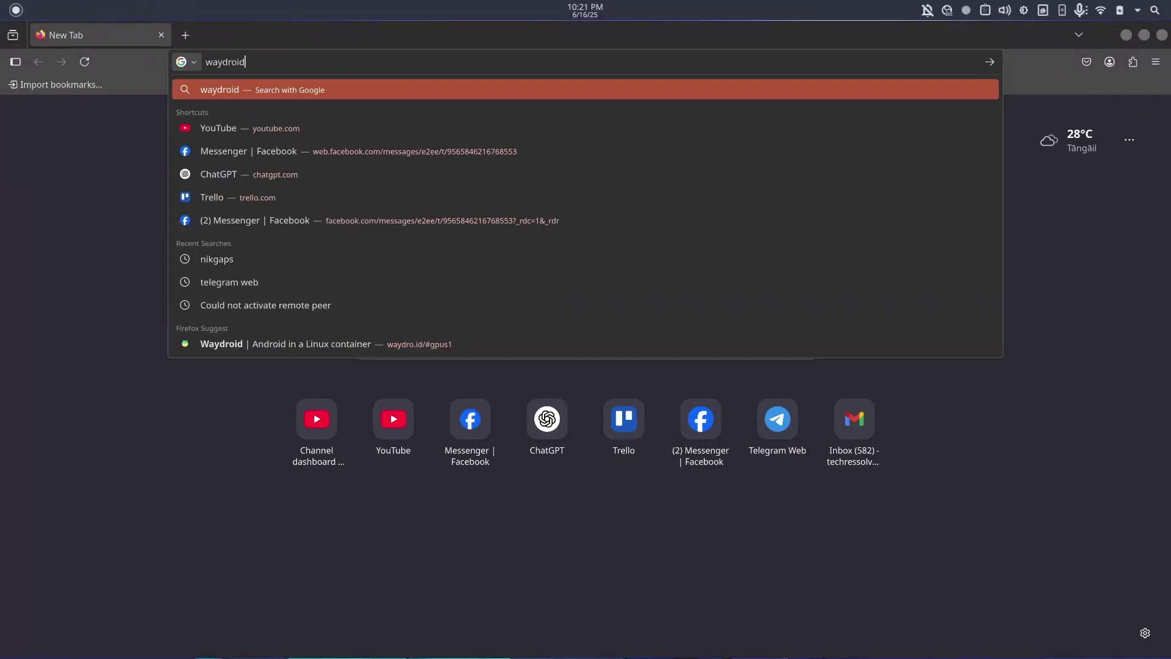
key("Return")
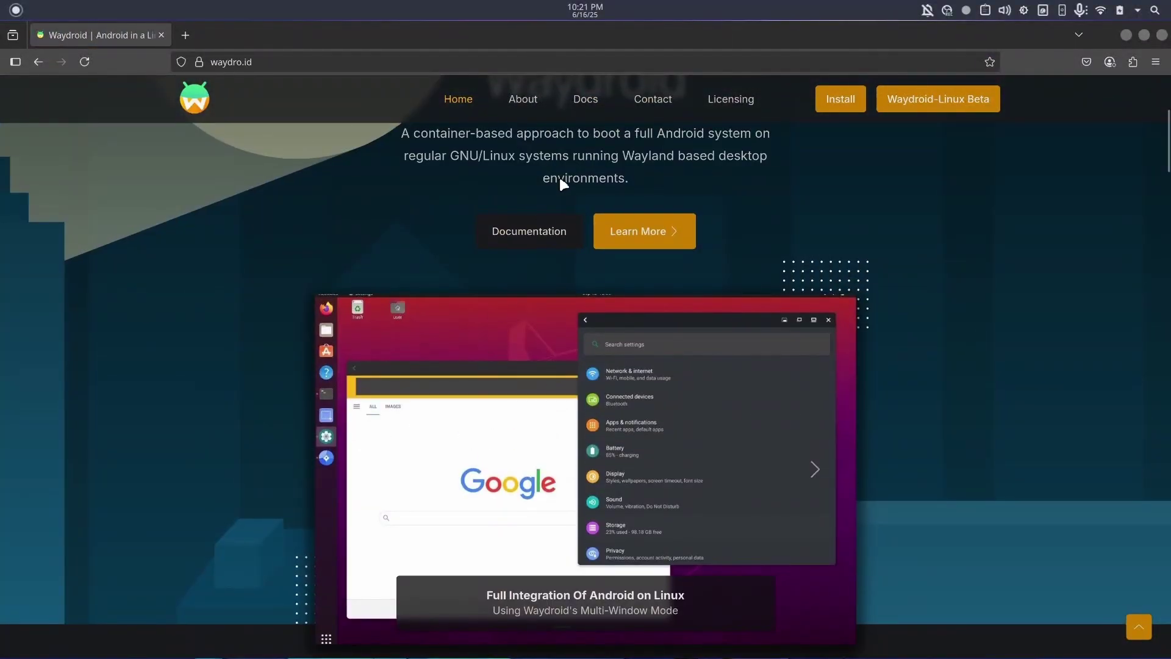
Open docs.waydro.id from Docs, go to Google Play Certification, and select its android_id shell command.
left_click(584, 95)
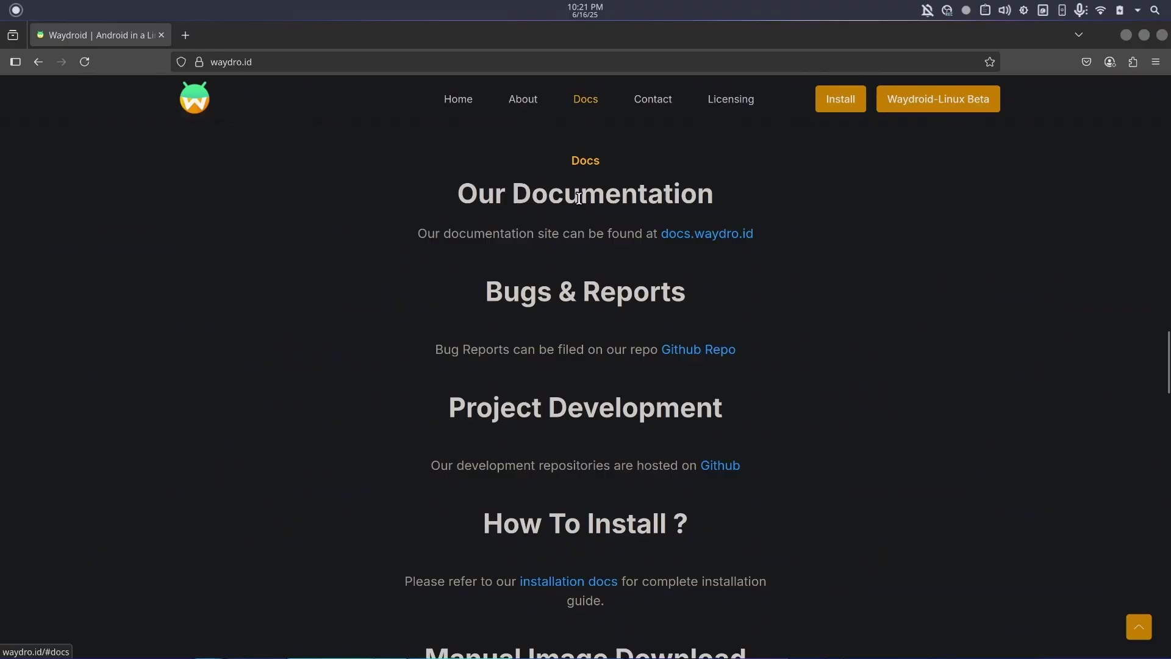
left_click(693, 235)
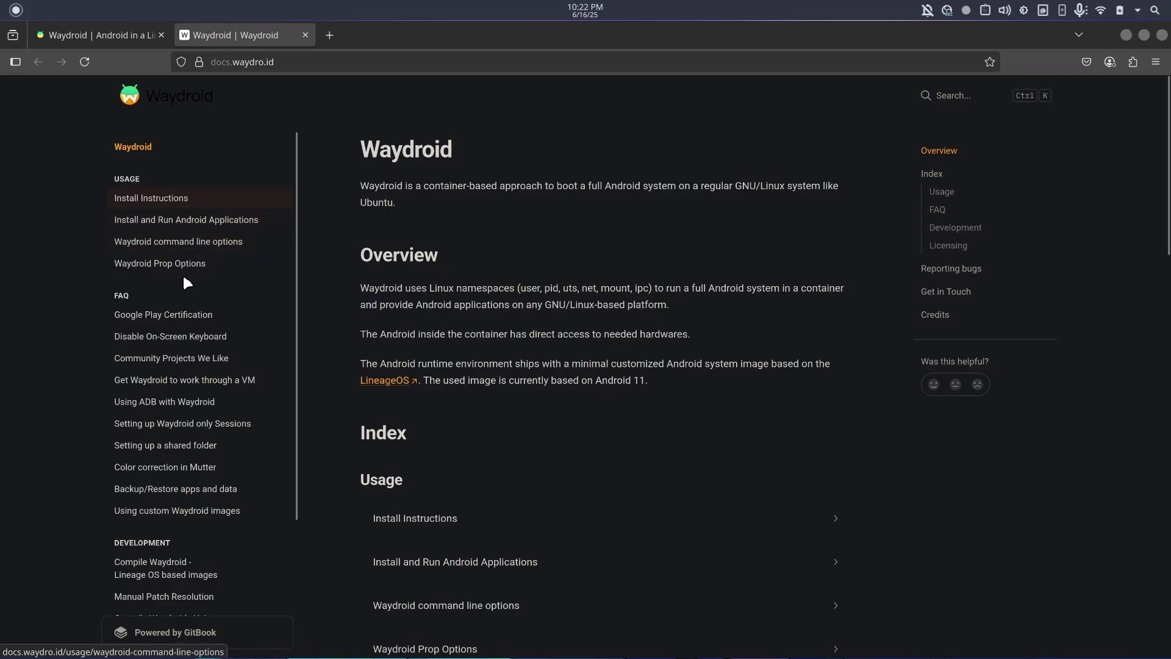
left_click(194, 319)
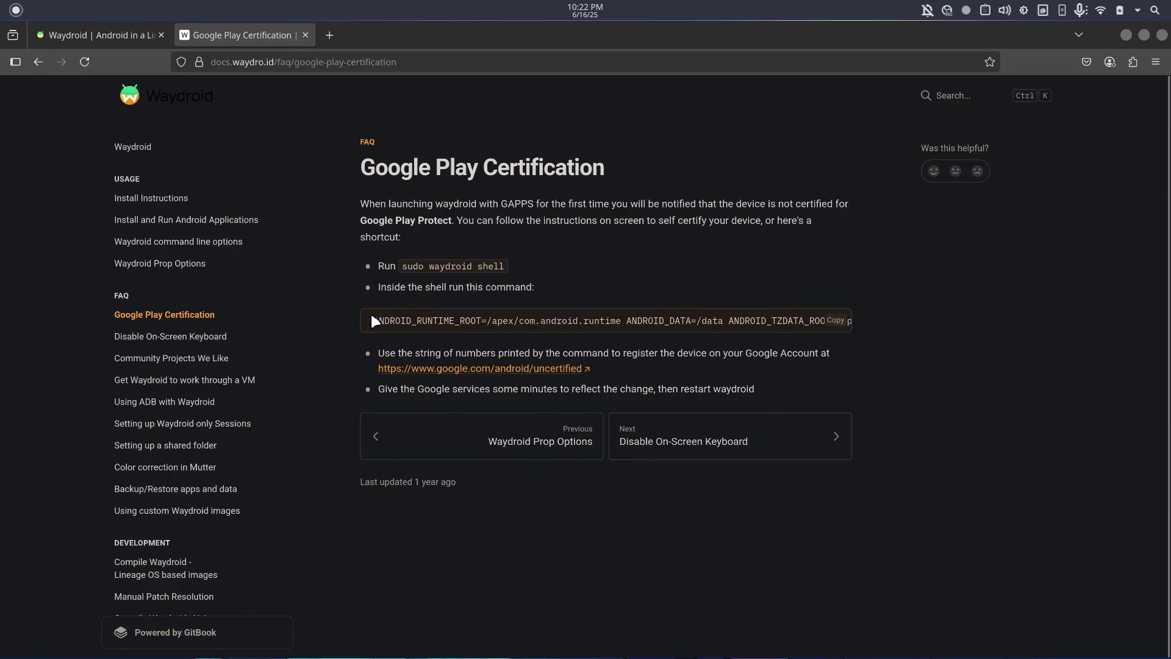
left_click_drag(371, 316, 839, 327)
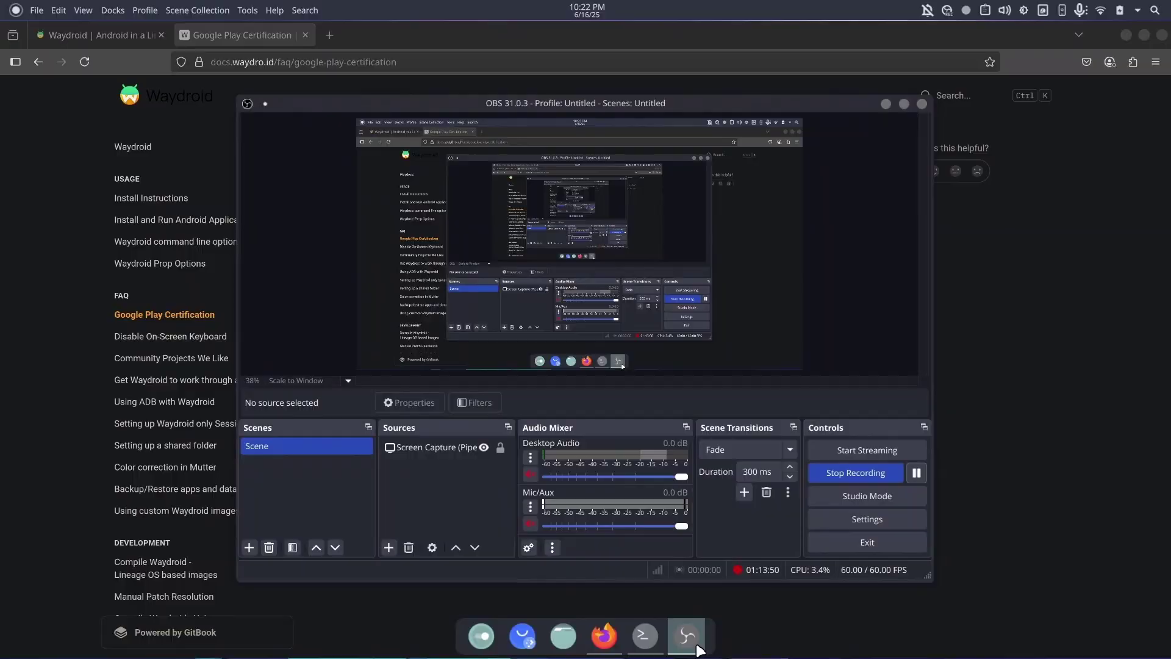
Paste and run the gservices.db sqlite3 query in the Waydroid shell, then select the printed android_id.
left_click(644, 636)
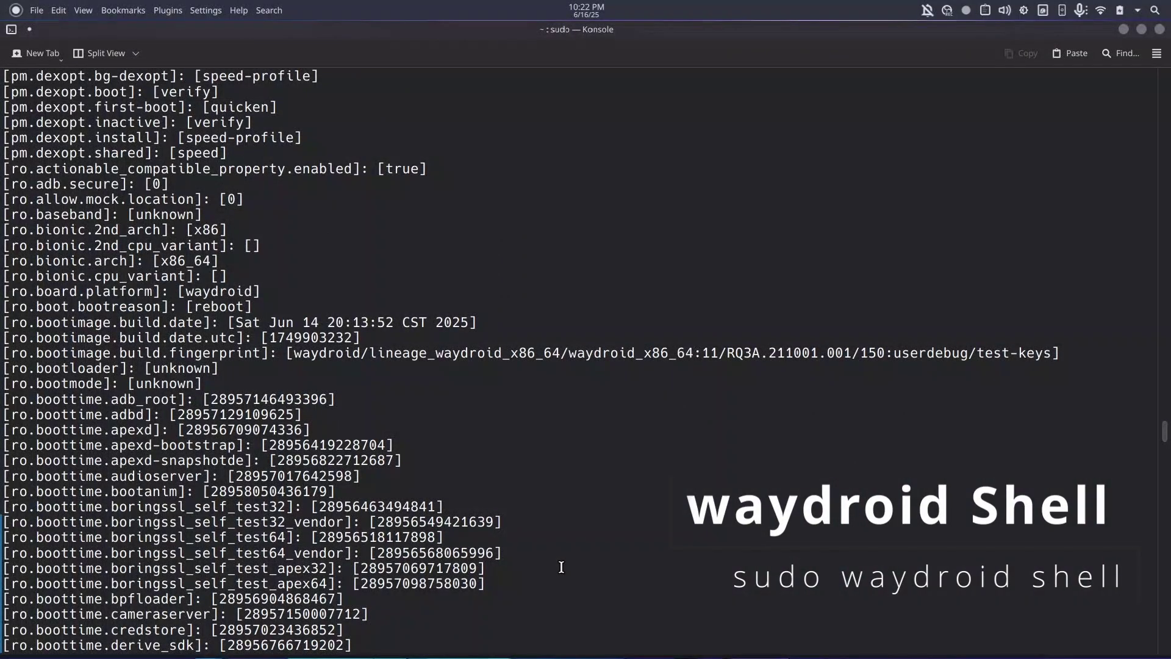
key("ctrl+shift+v")
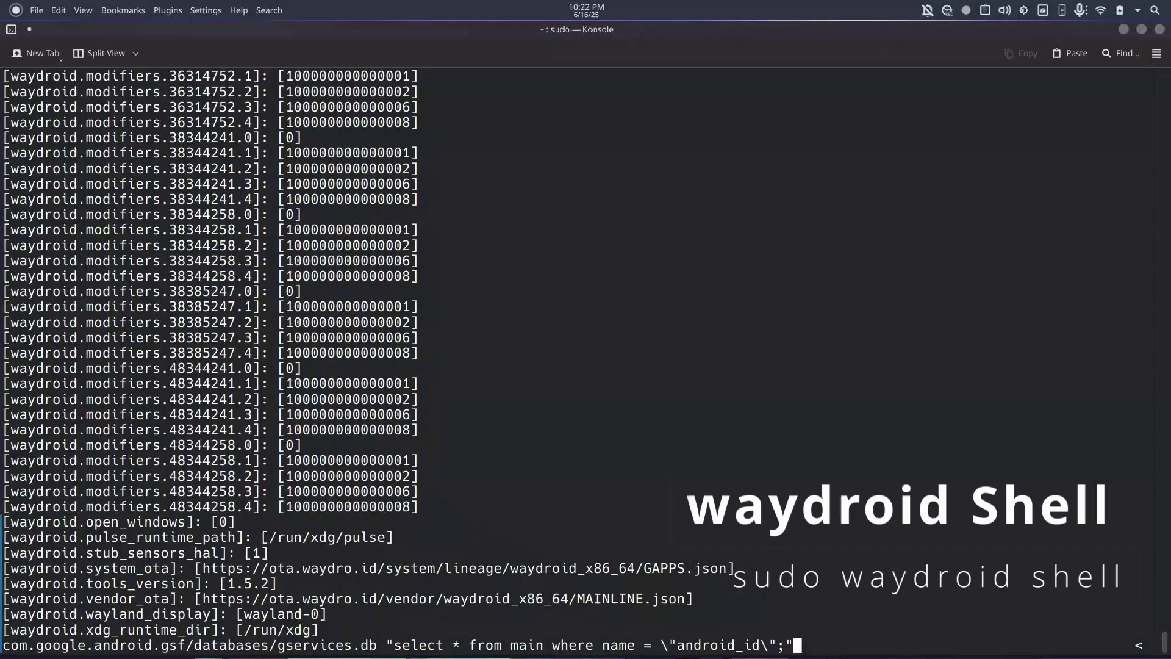
key("Return")
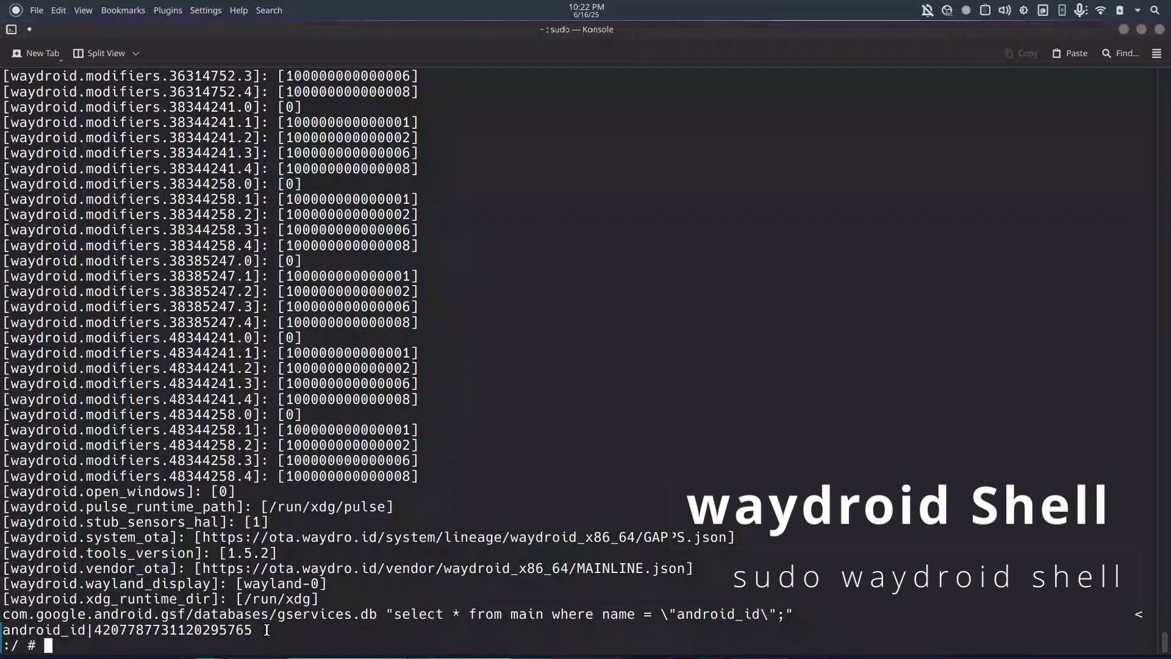
left_click_drag(261, 631, 97, 634)
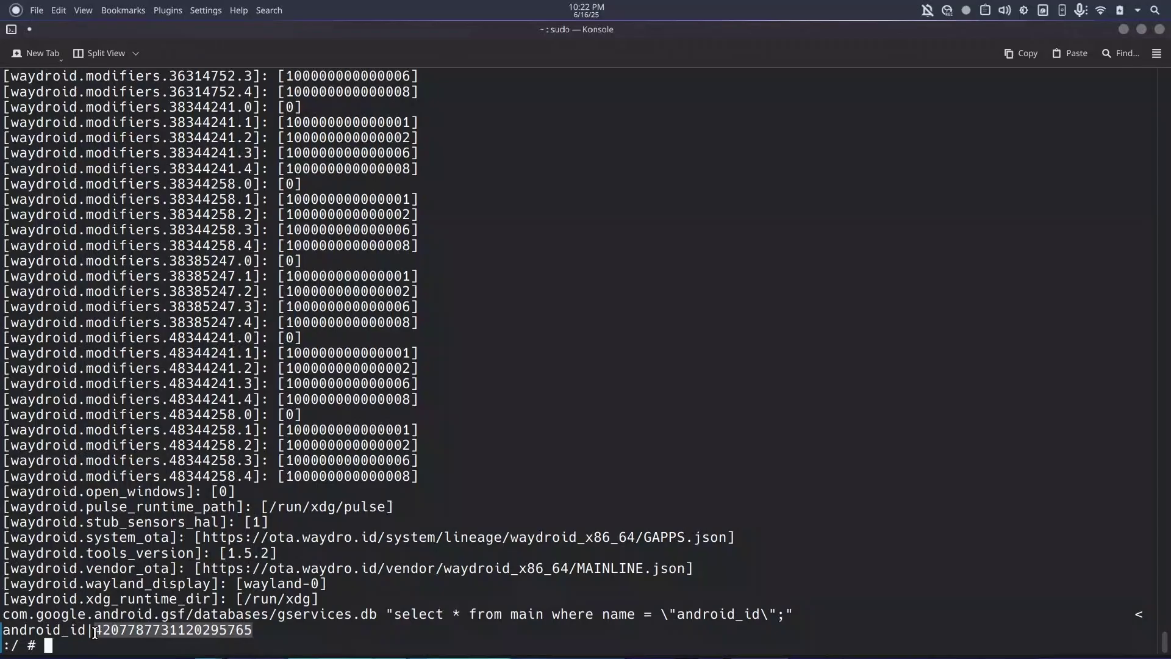
left_click(607, 634)
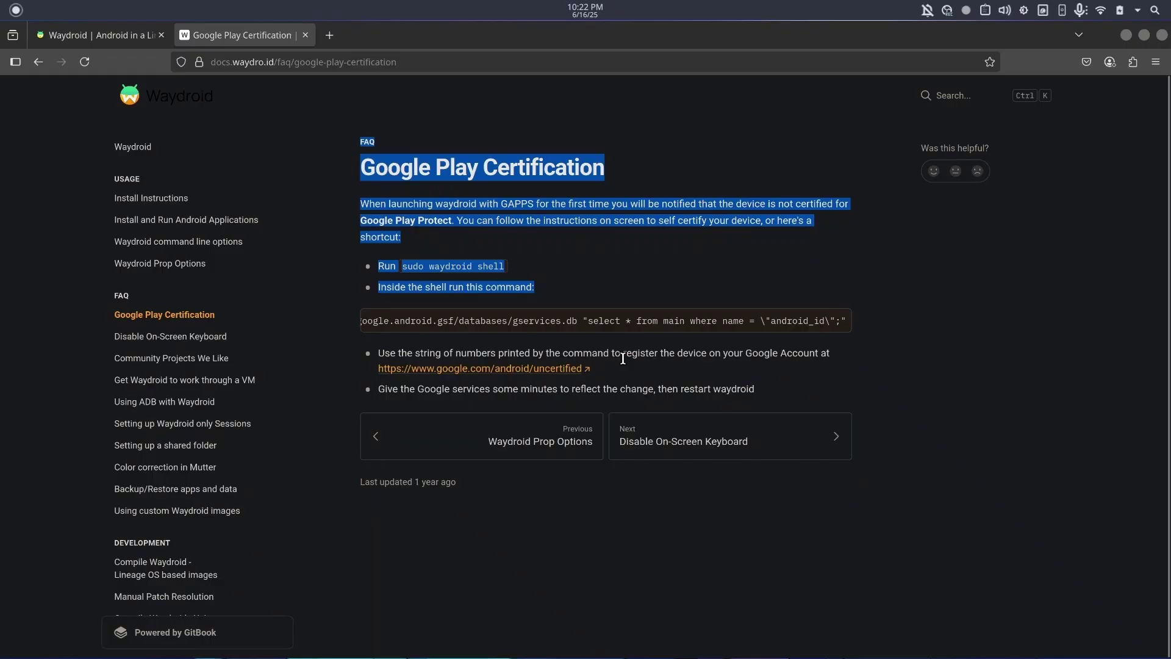
Open google.com/android/uncertified and turn off Dark Reader for google.com.
left_click(561, 368)
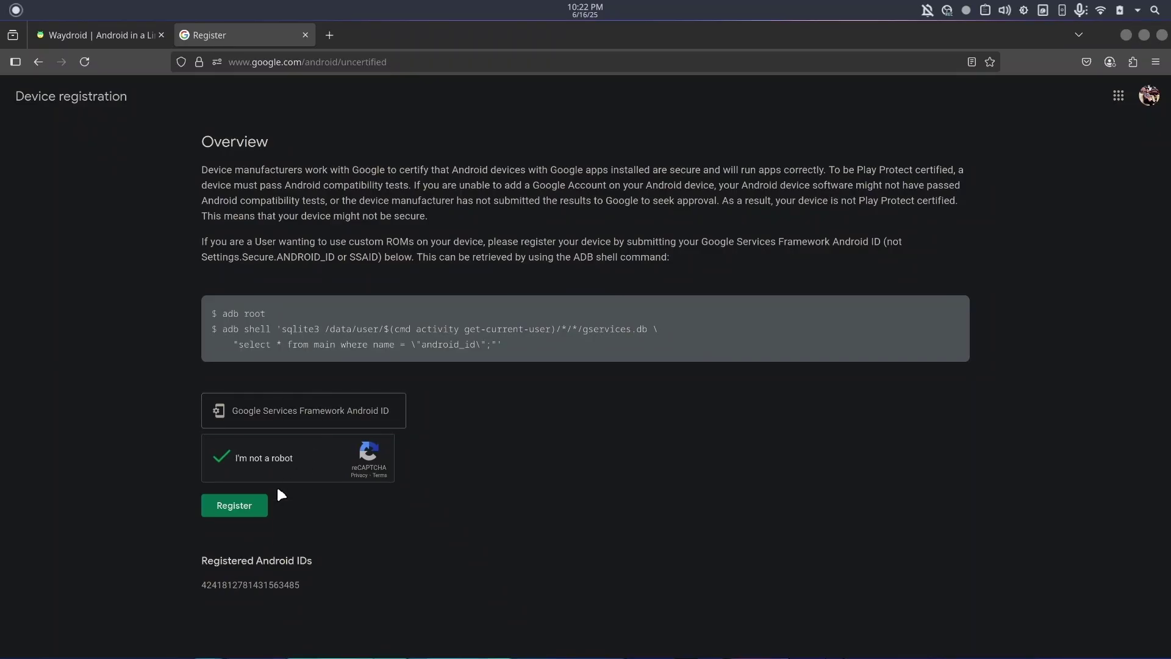
left_click(245, 511)
left_click(1132, 62)
left_click(1019, 118)
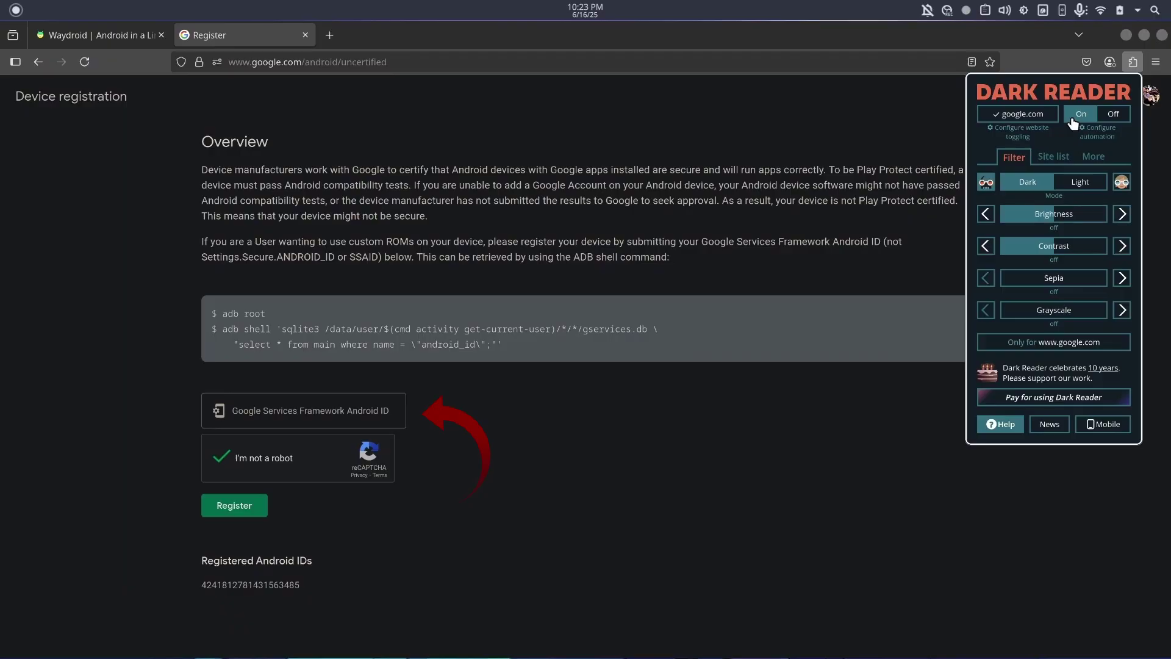
left_click(1037, 115)
left_click(595, 206)
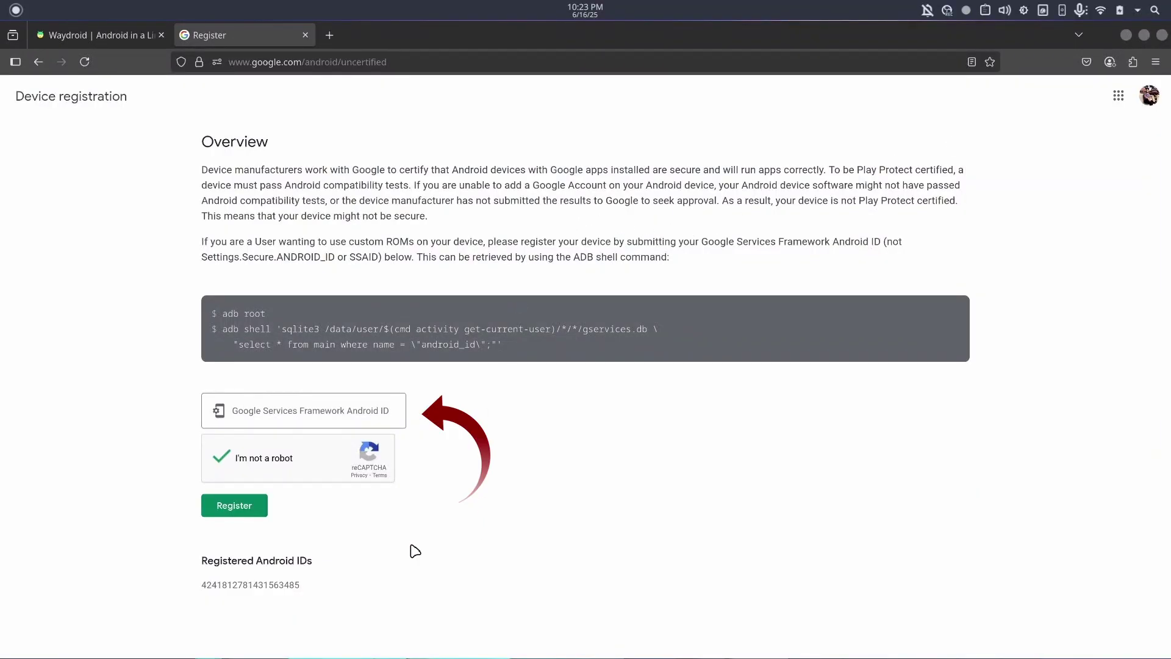
Select the already registered Android ID and part of the adb root command, then clear the selection.
double_click(299, 586)
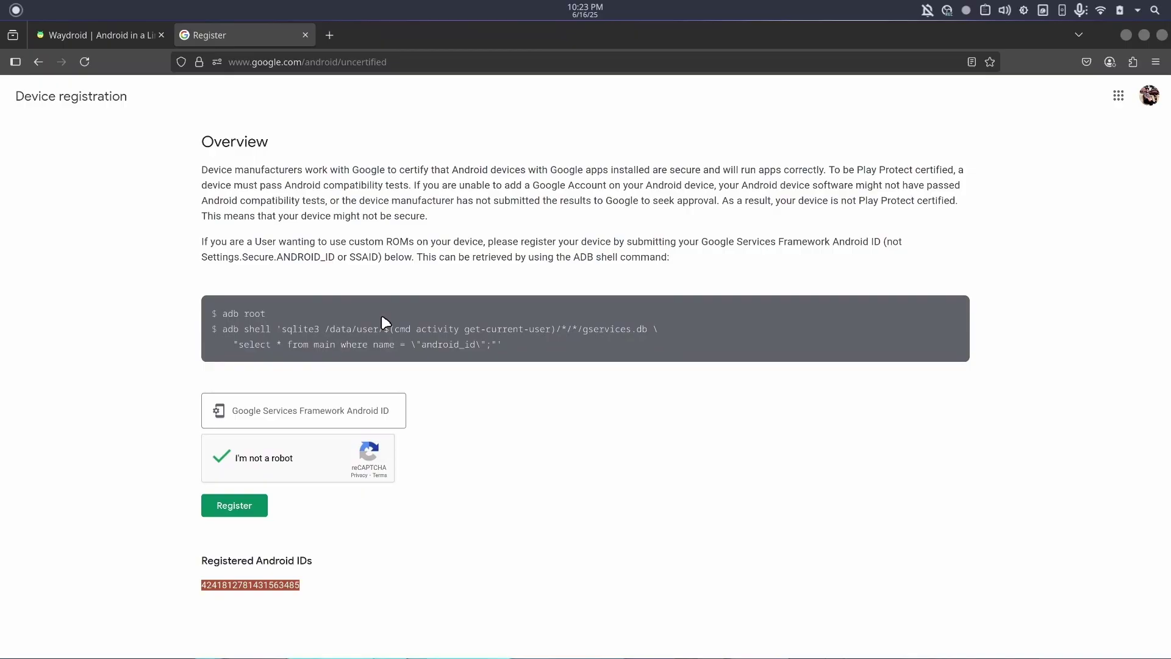
left_click(294, 321)
left_click_drag(267, 313, 235, 314)
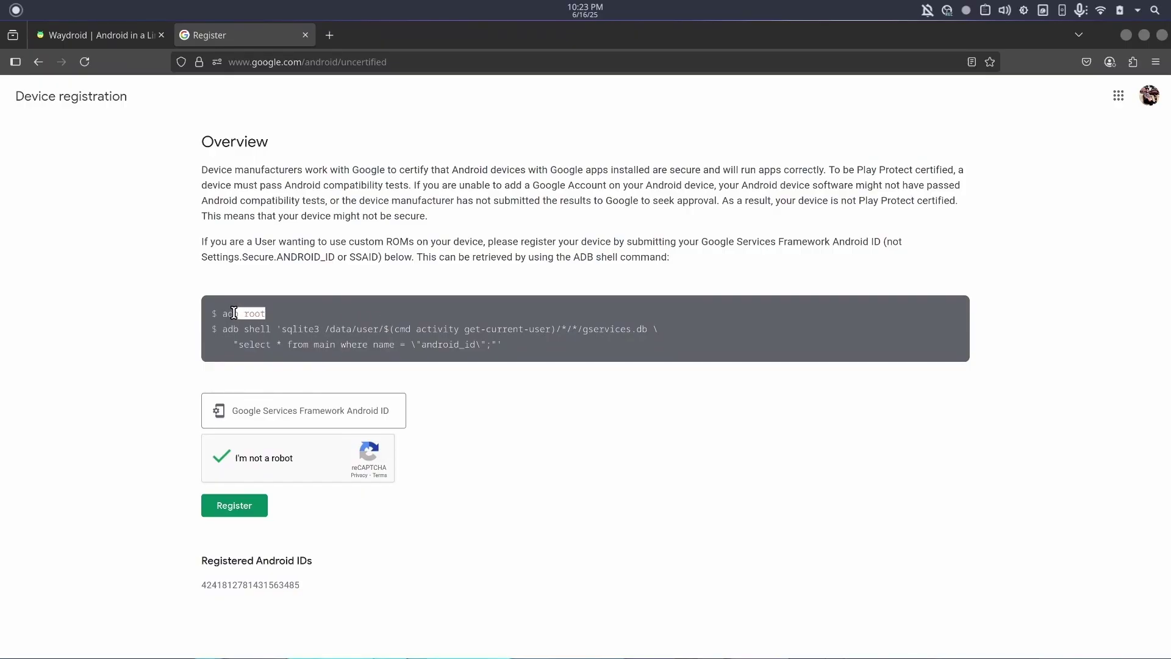
left_click(237, 313)
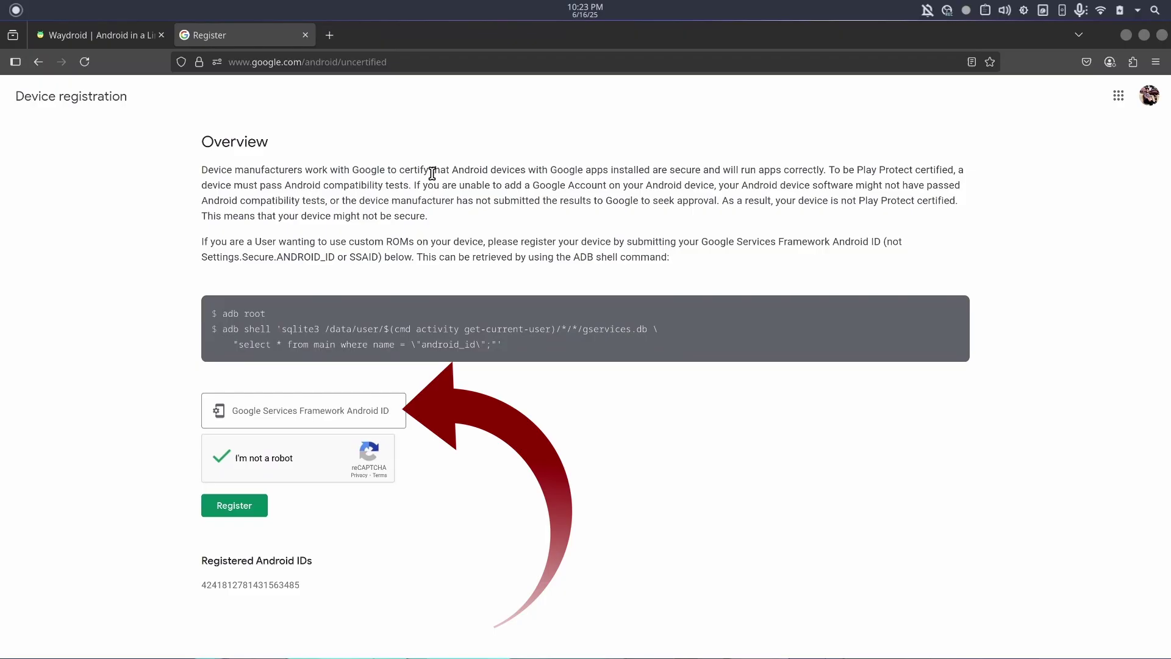
Paste the copied Android ID into the Google Services Framework Android ID field, register it, and return to Konsole.
left_click(318, 409)
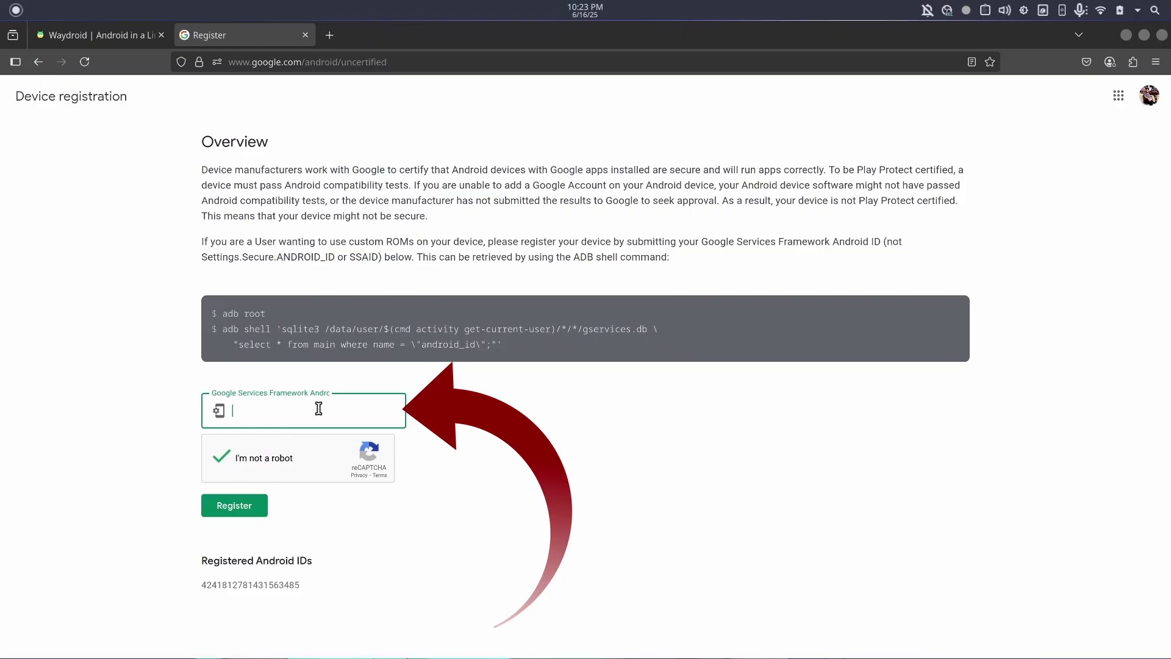
key("ctrl+v")
left_click(237, 508)
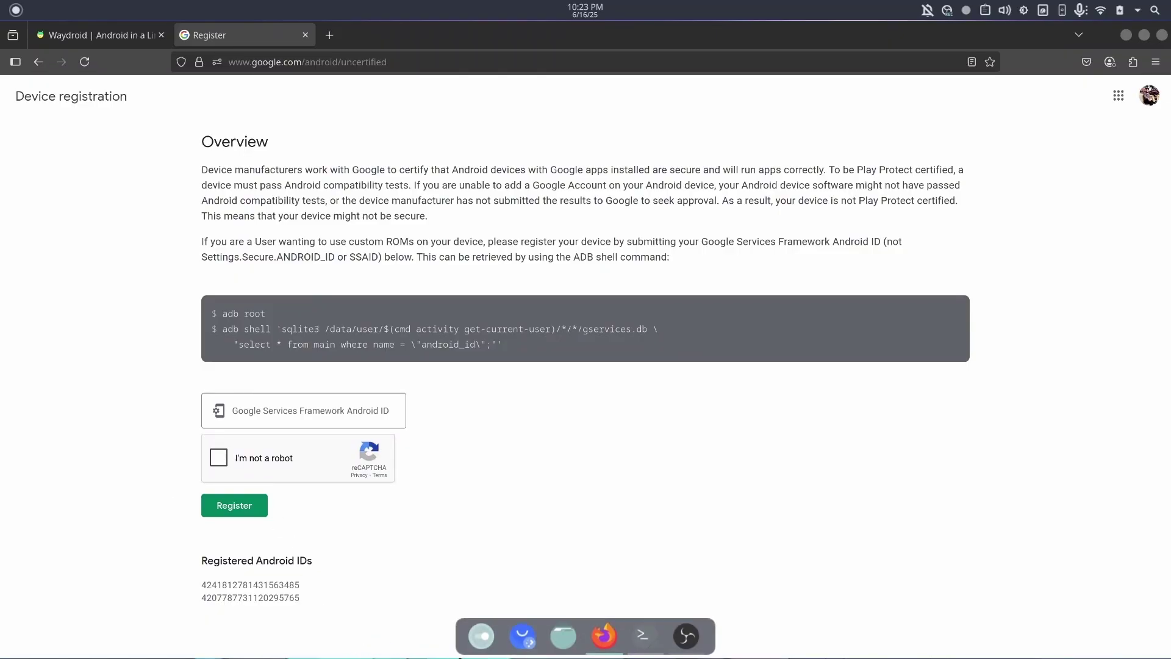
left_click(657, 653)
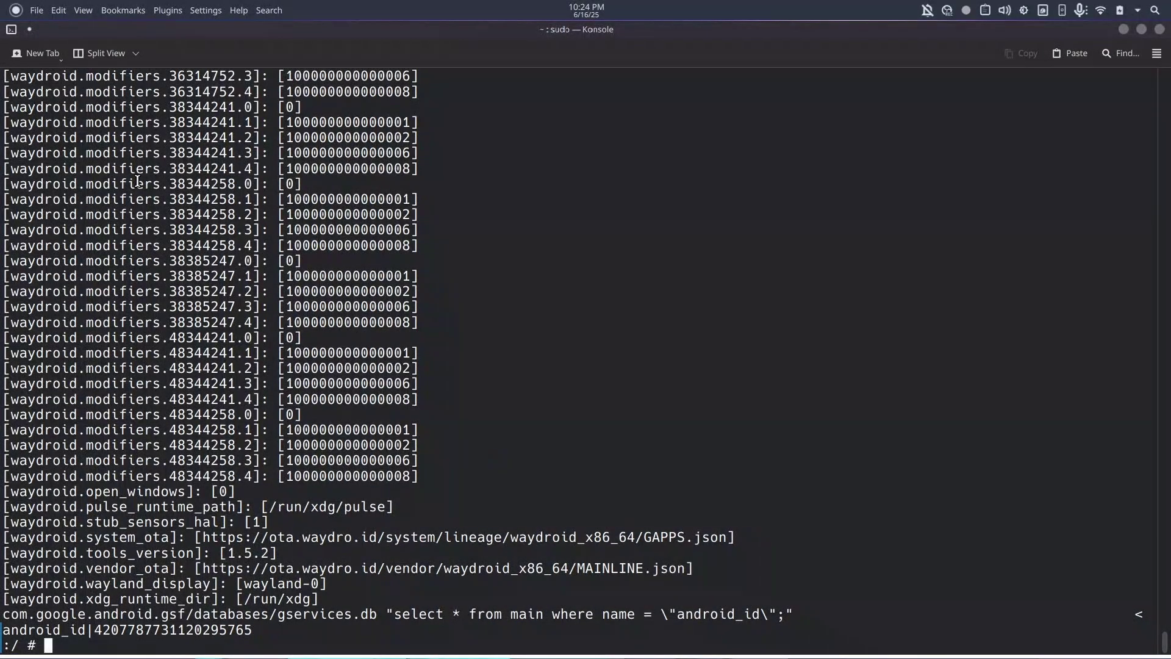
Launch Waydroid by searching 'way' in the application launcher.
key("super")
type("way")
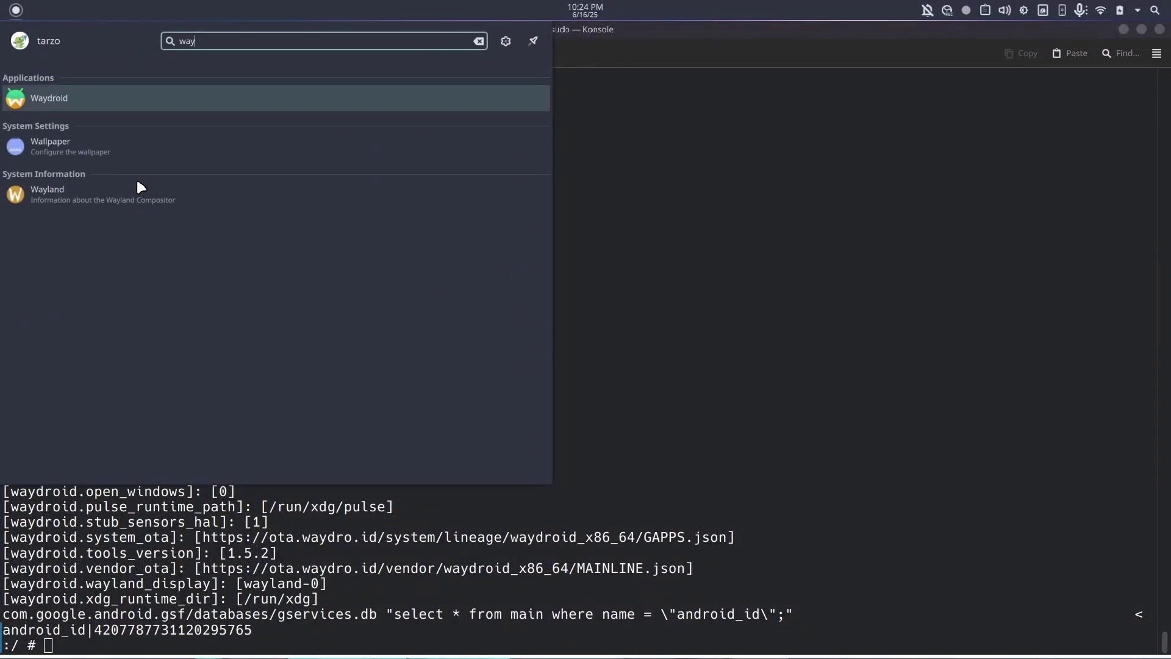
key("Return")
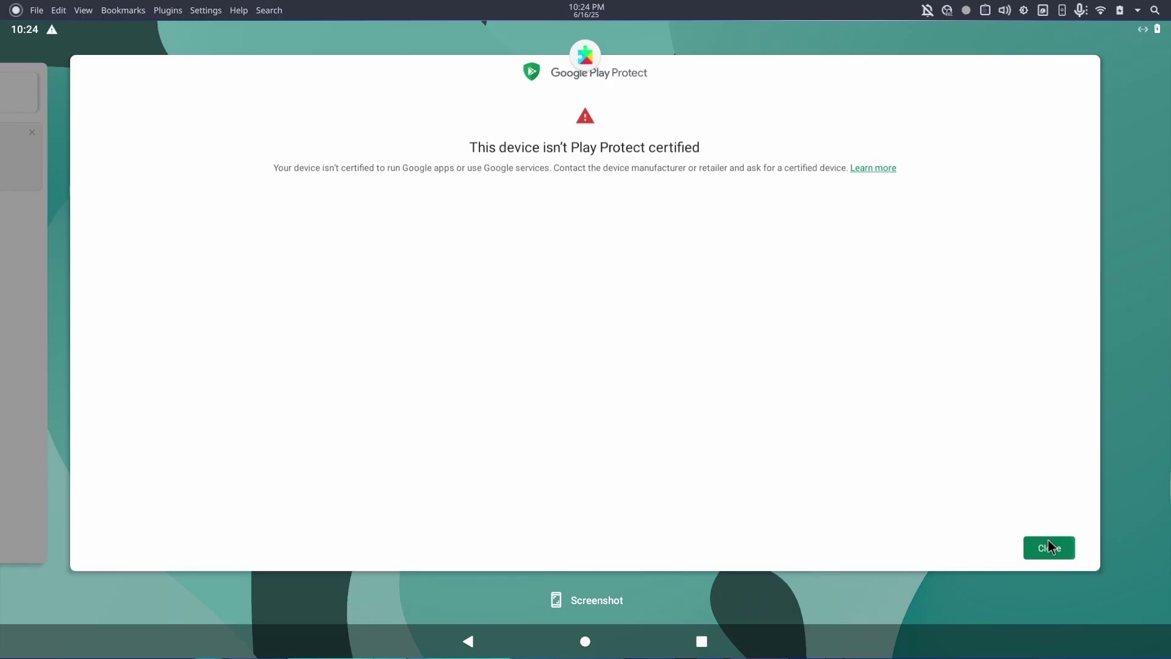
Close the Play Protect certification warning and its notification, then swipe up to the app drawer.
left_click(1049, 547)
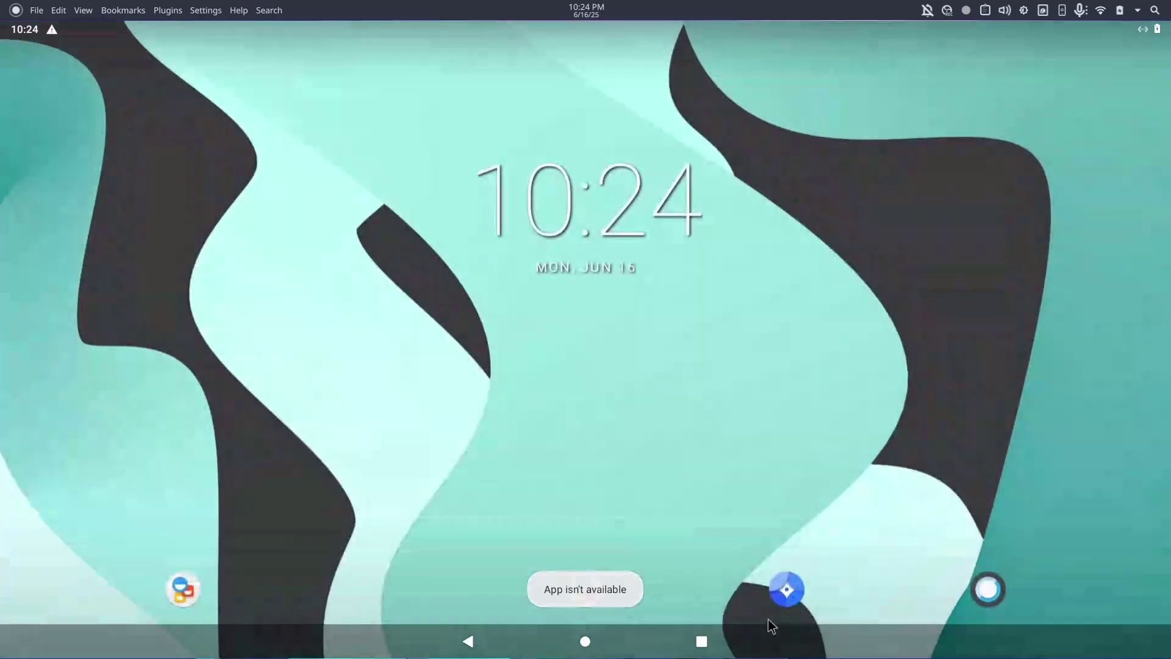
left_click_drag(624, 37, 595, 207)
left_click(596, 207)
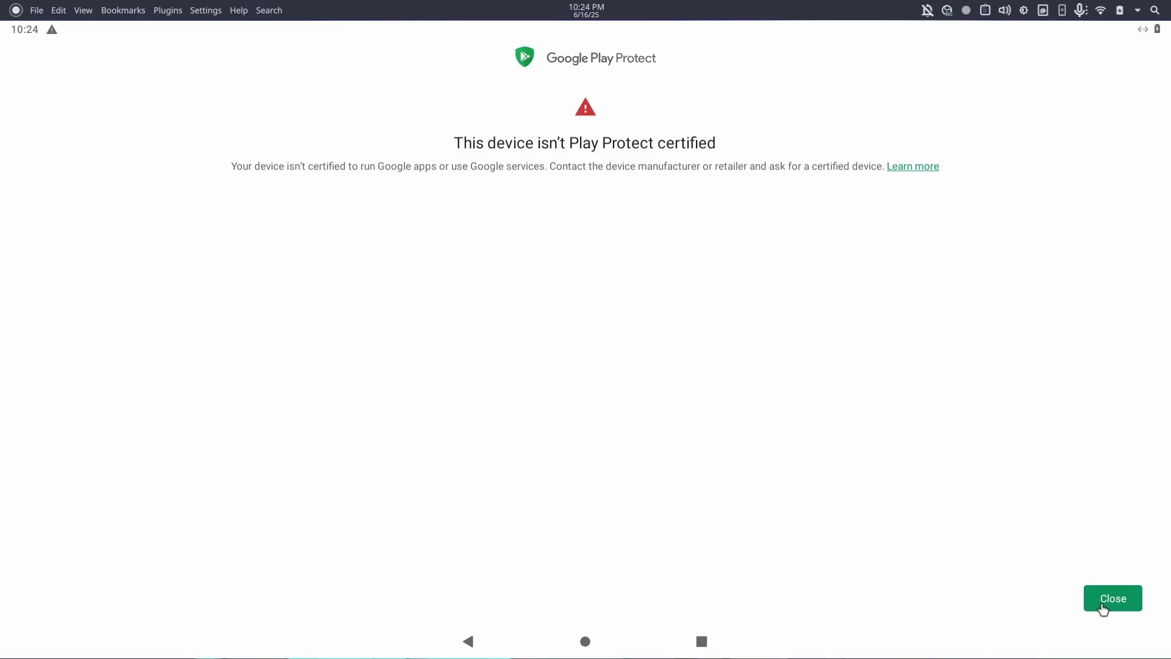
left_click(1102, 605)
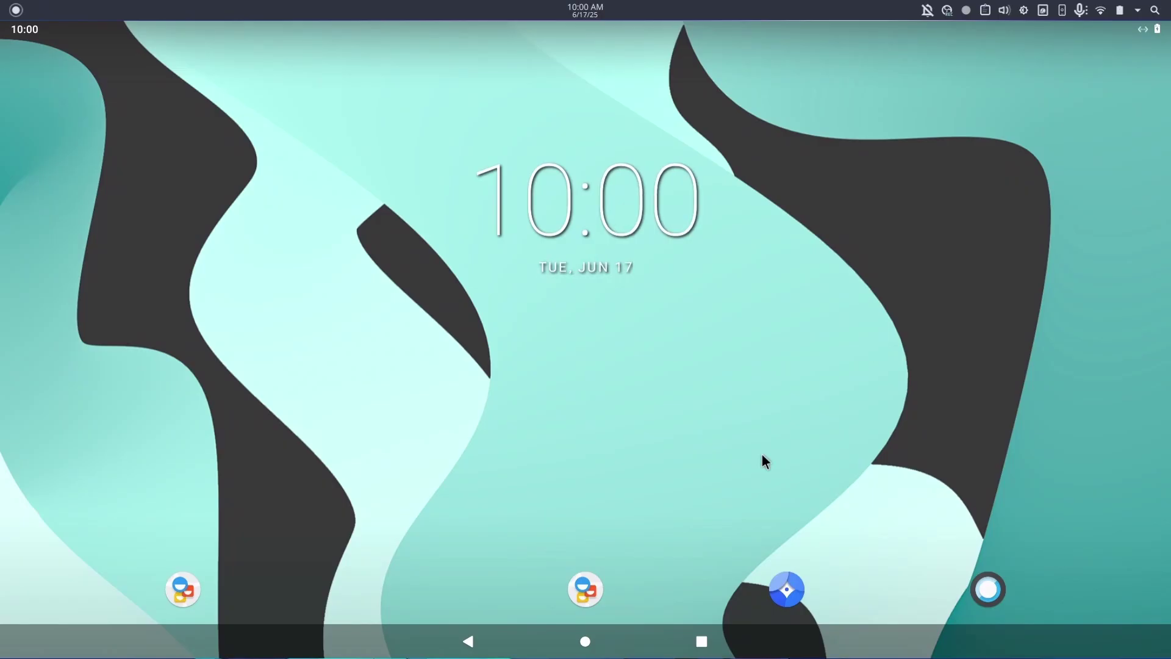
left_click_drag(763, 459, 835, 73)
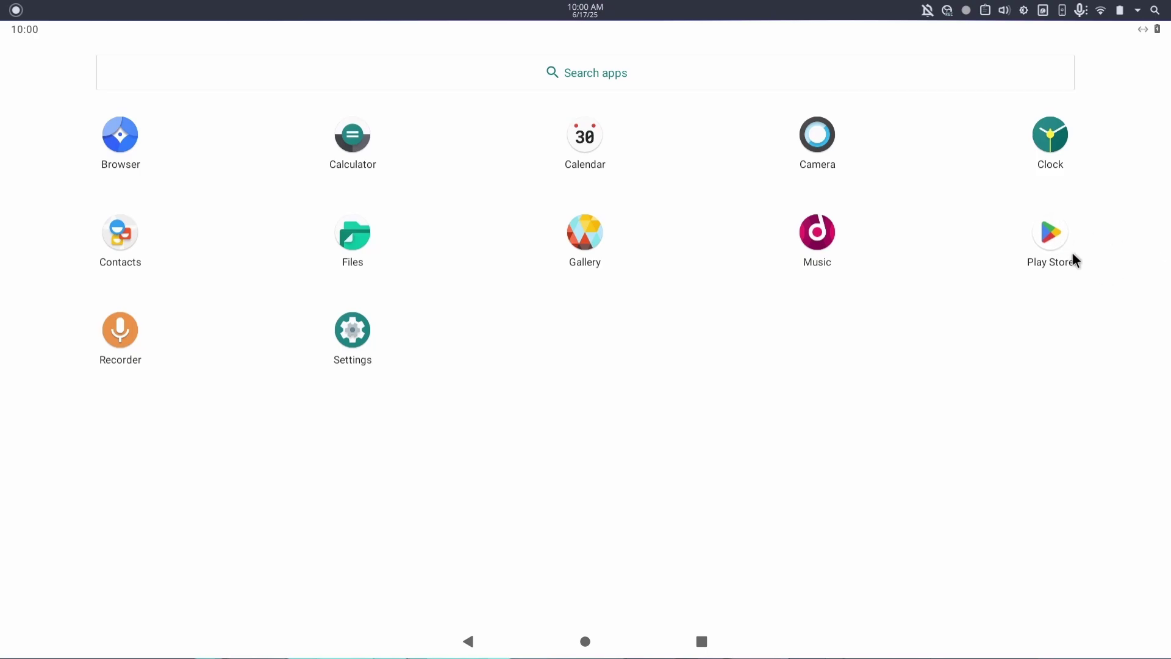
Open Play Store and sign in with the Google account's email and password.
left_click(1041, 238)
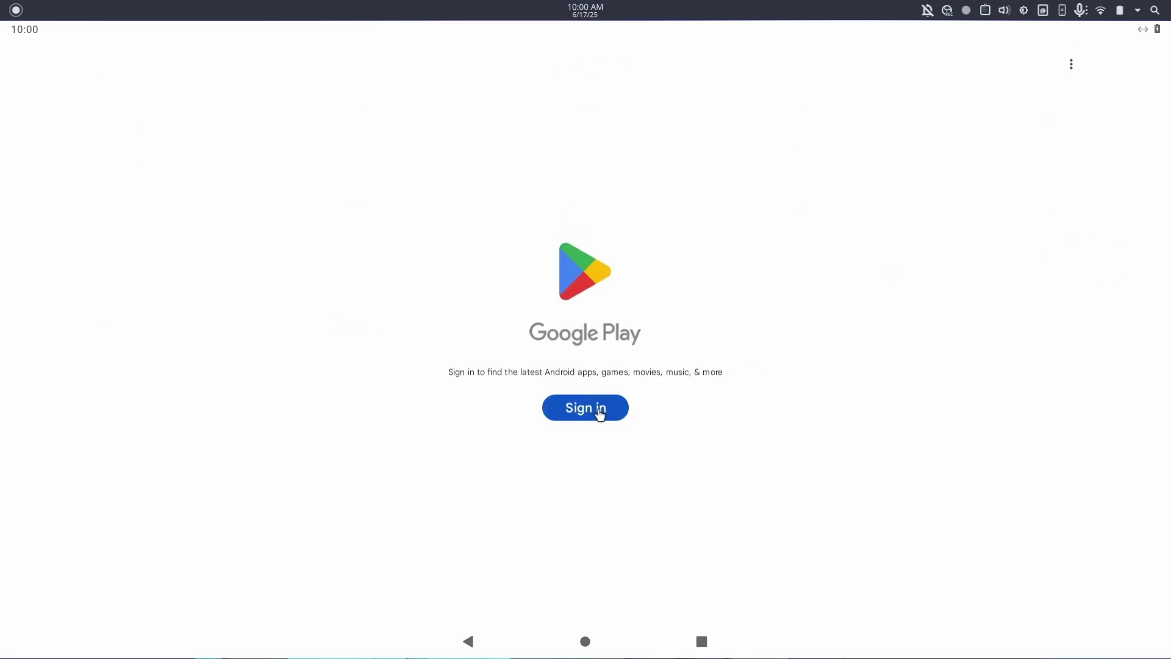
left_click(598, 413)
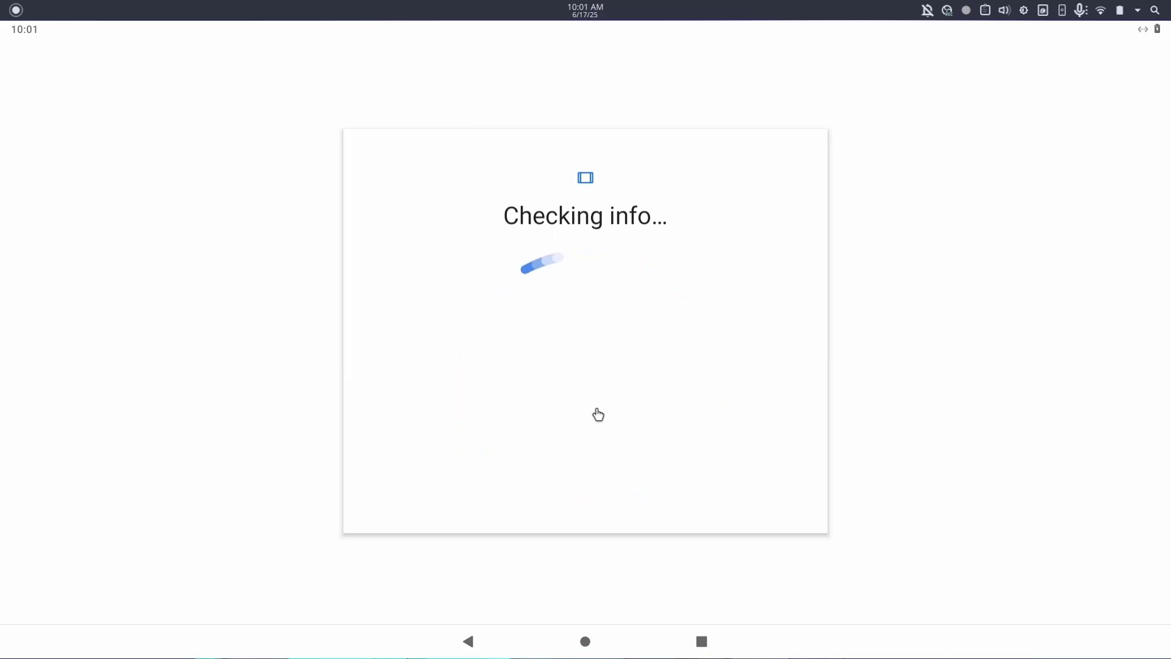
left_click(526, 343)
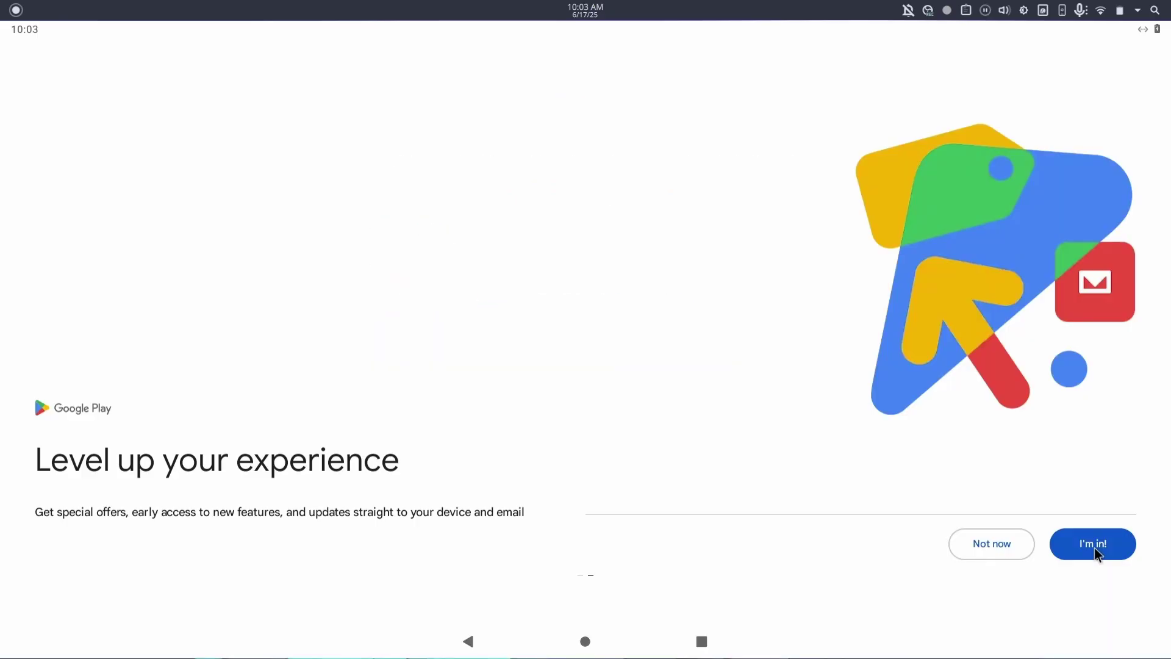
left_click(1094, 547)
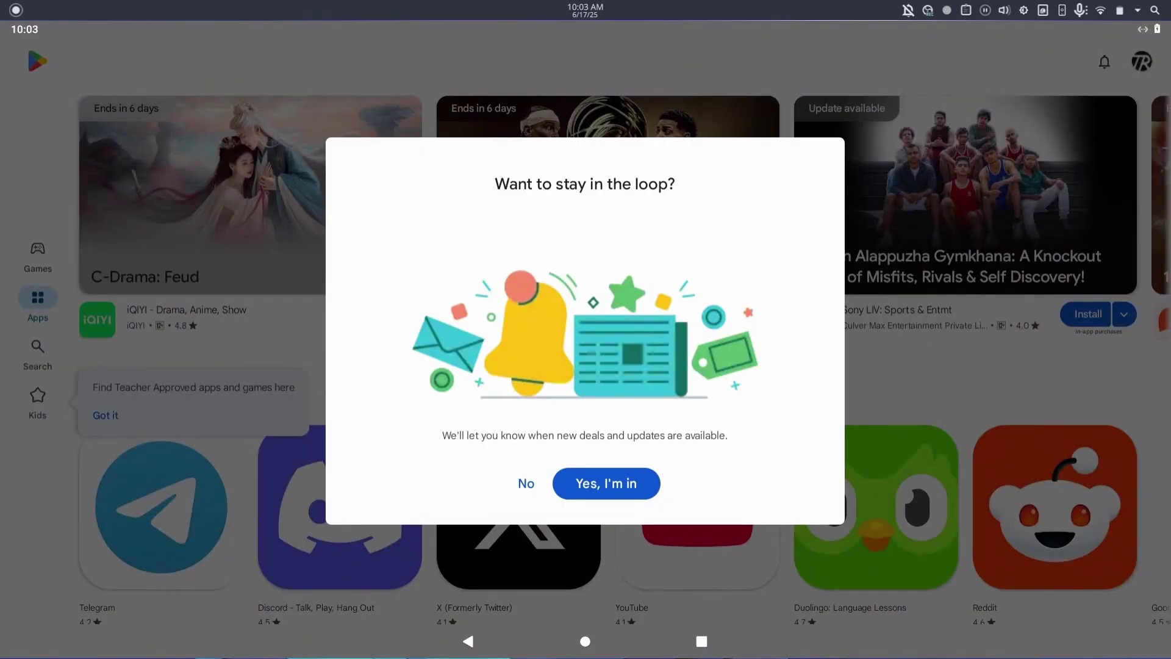
Accept the deals-and-updates prompt with 'Yes, I'm in', then install YouTube from its store page.
left_click(600, 478)
scroll(699, 510, "down", 10)
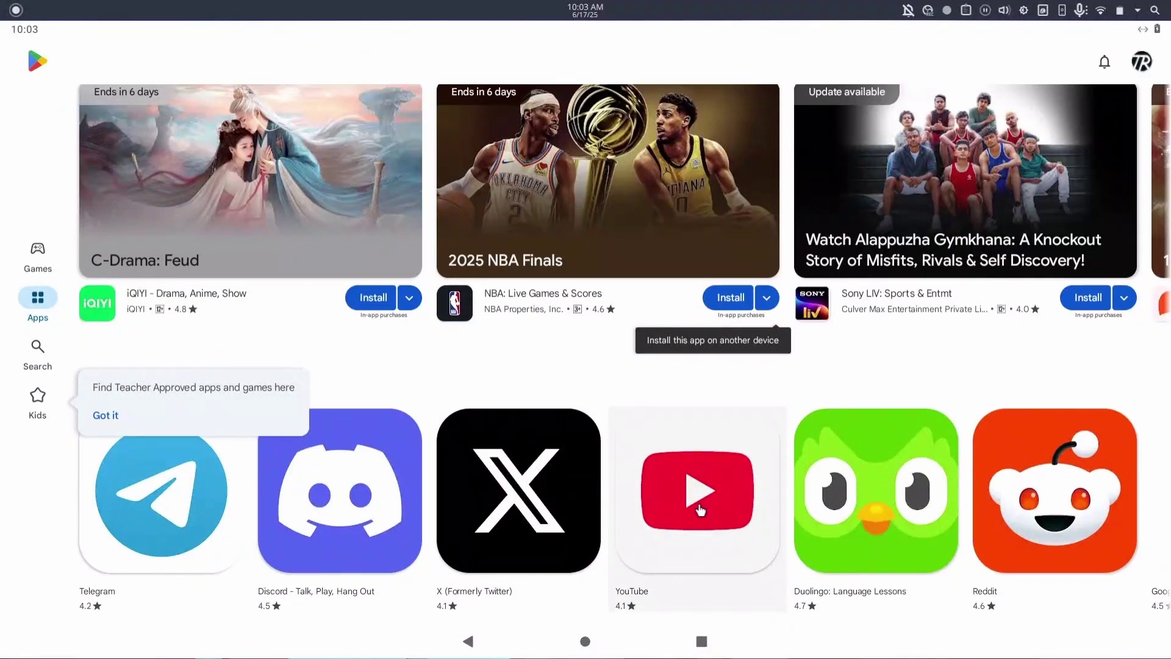
scroll(697, 503, "down", 5)
scroll(699, 506, "up", 15)
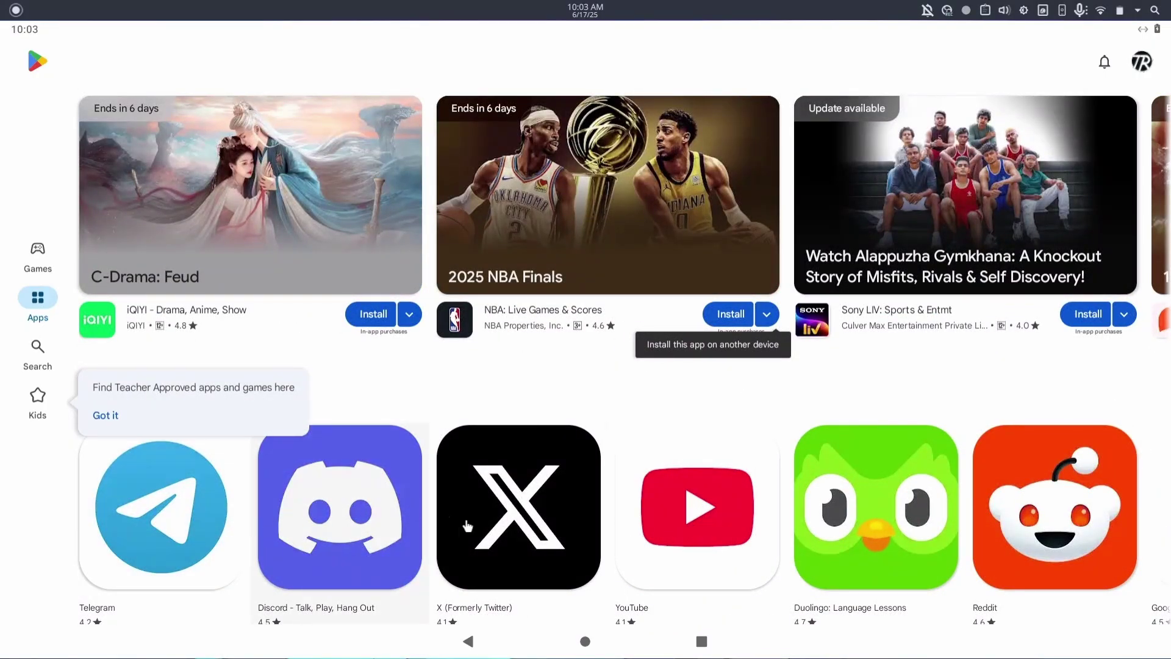
left_click(693, 541)
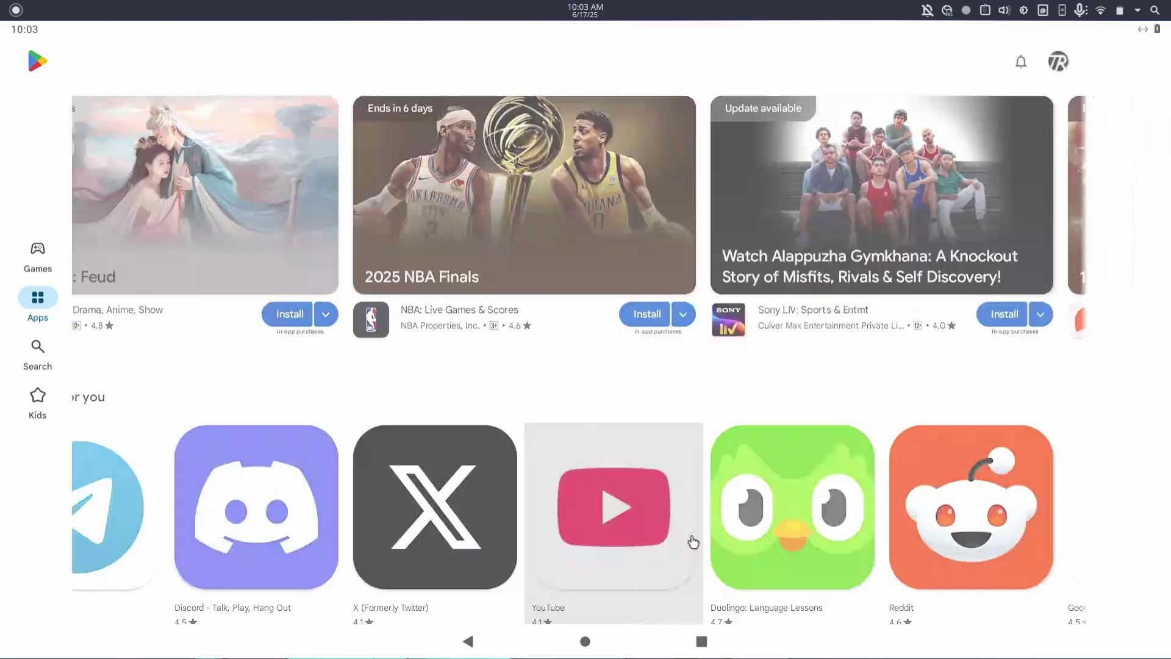
left_click(55, 233)
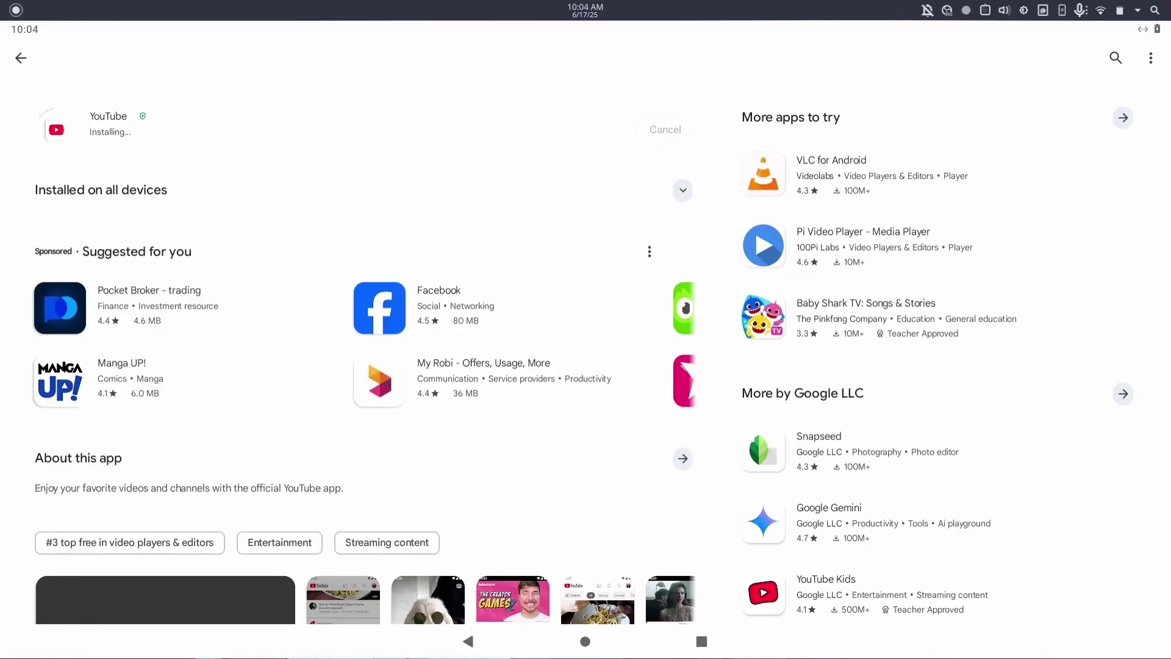
Close the Waydroid window from the dock preview and minimize OBS.
mouse_move(665, 647)
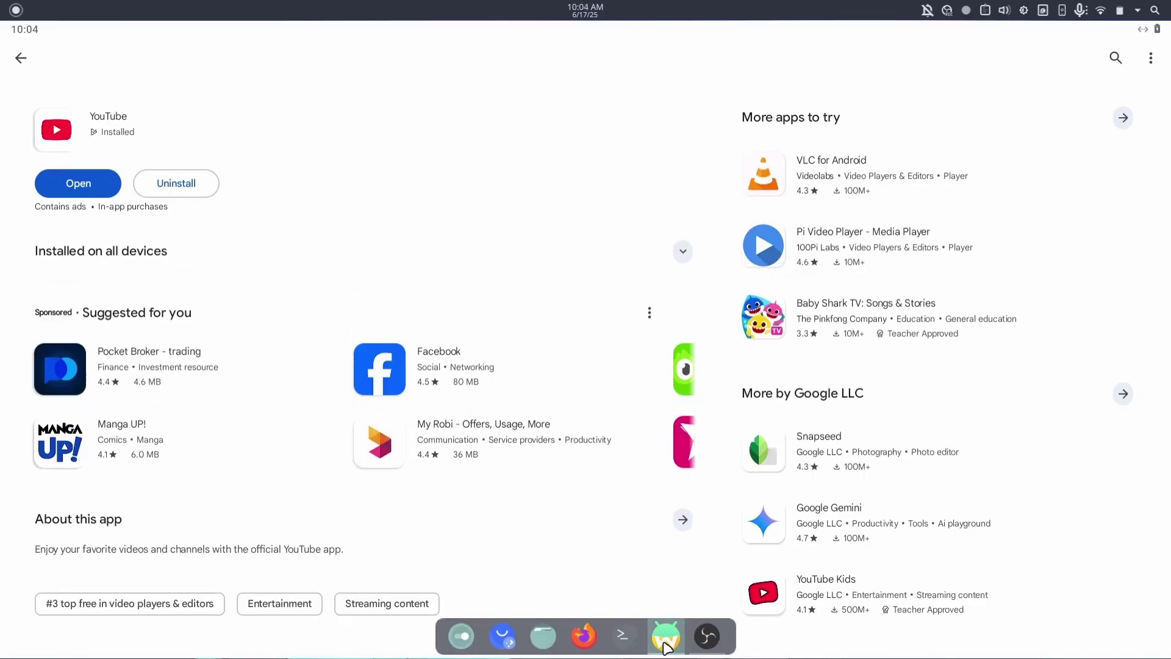
left_click(724, 509)
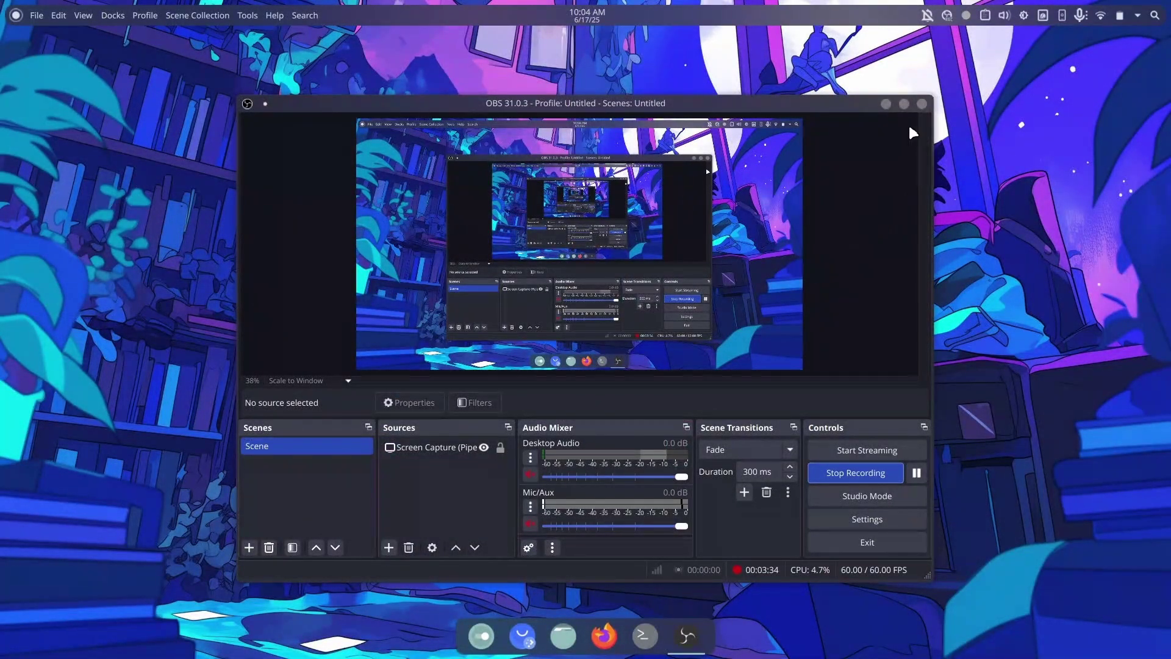
left_click(884, 103)
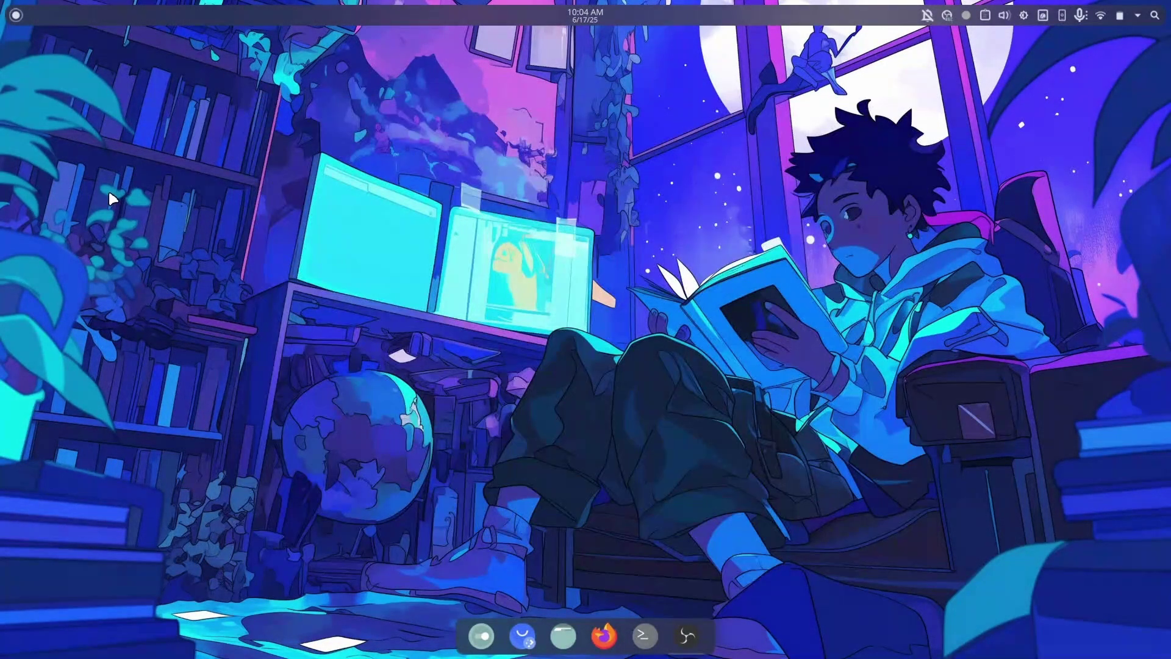
Search the application launcher for 'you' to start the YouTube app.
left_click(17, 20)
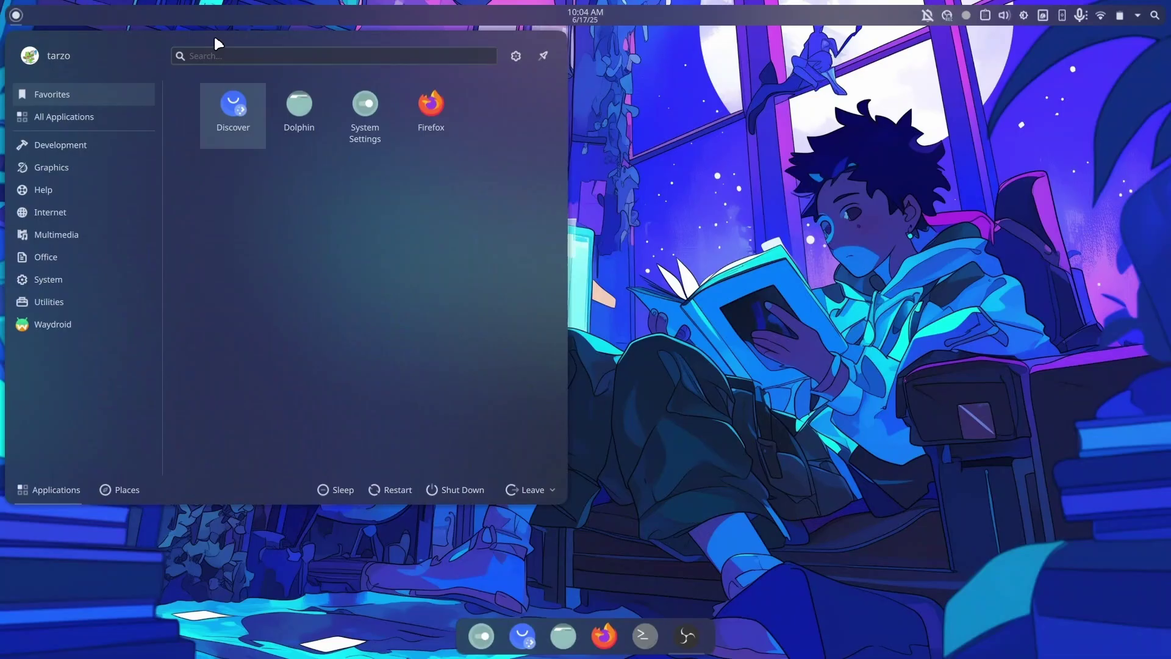
type("you")
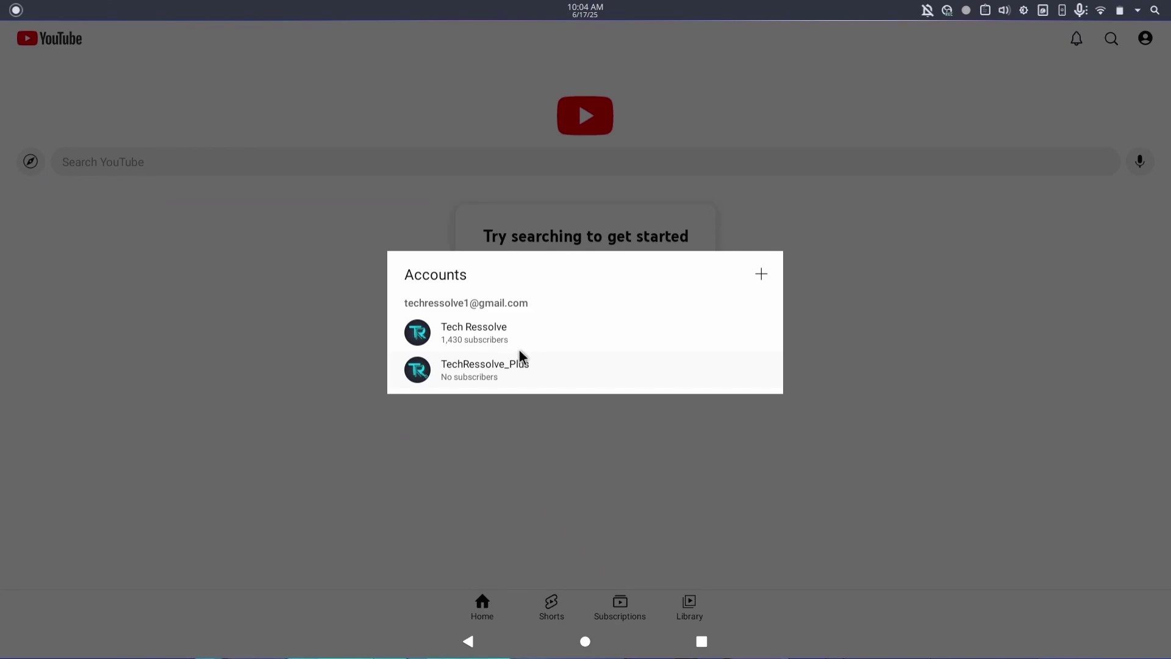
Continue as the main channel, open its VIDEOS list and play the Arch Linux boot animation video.
left_click(519, 343)
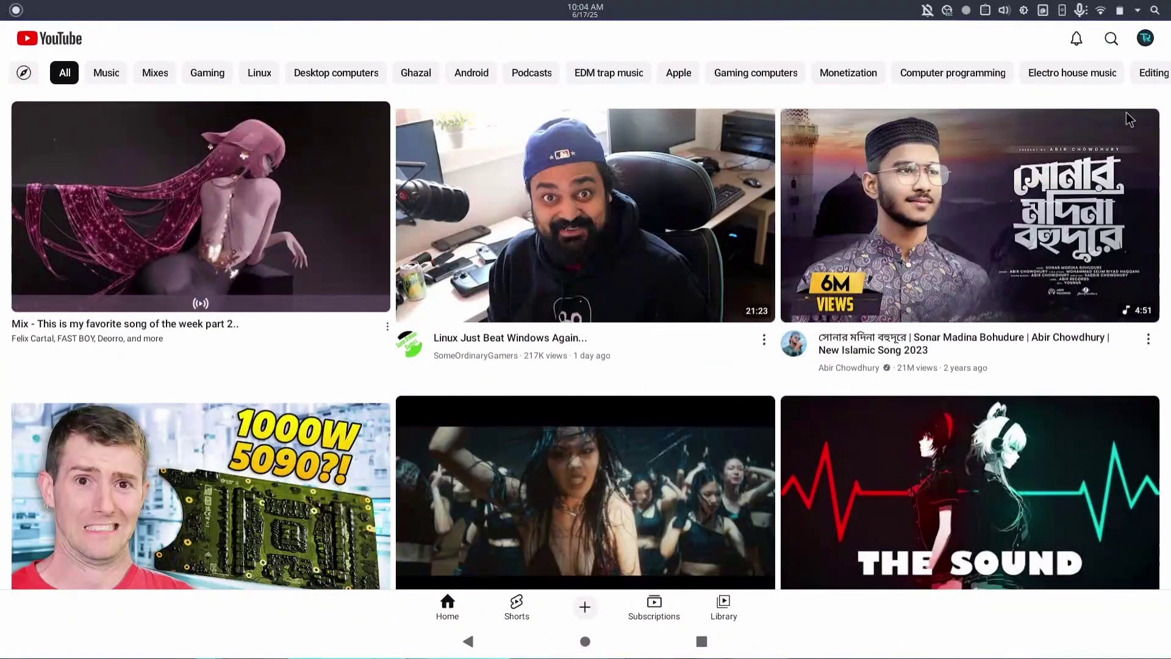
left_click(1145, 38)
left_click(649, 205)
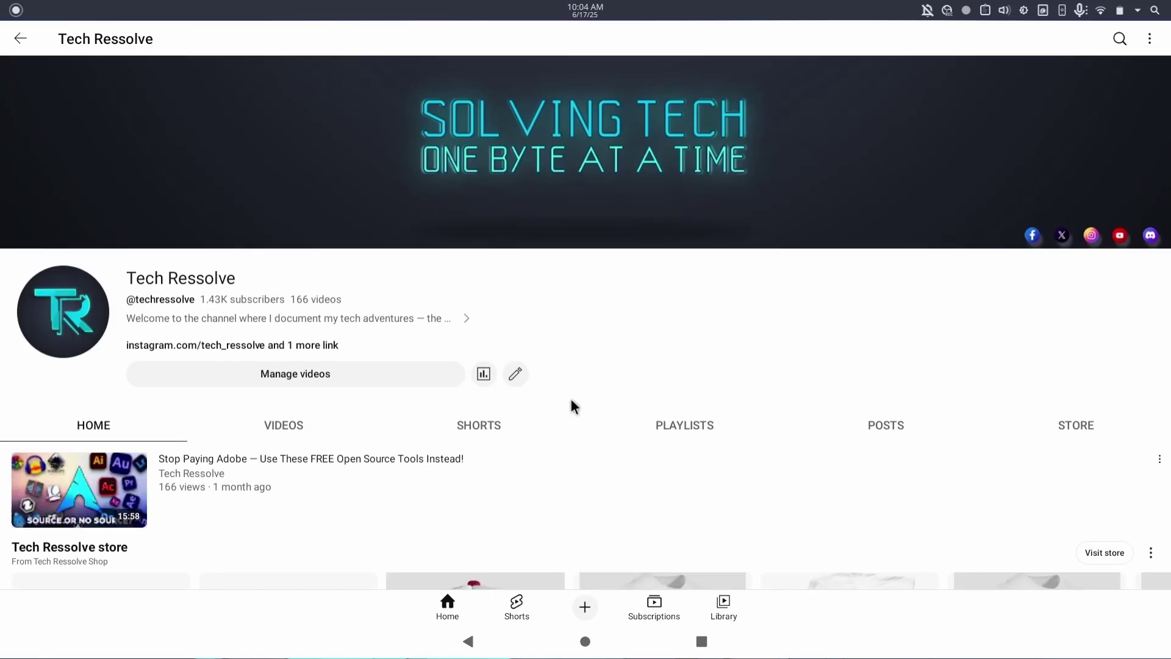
left_click(284, 425)
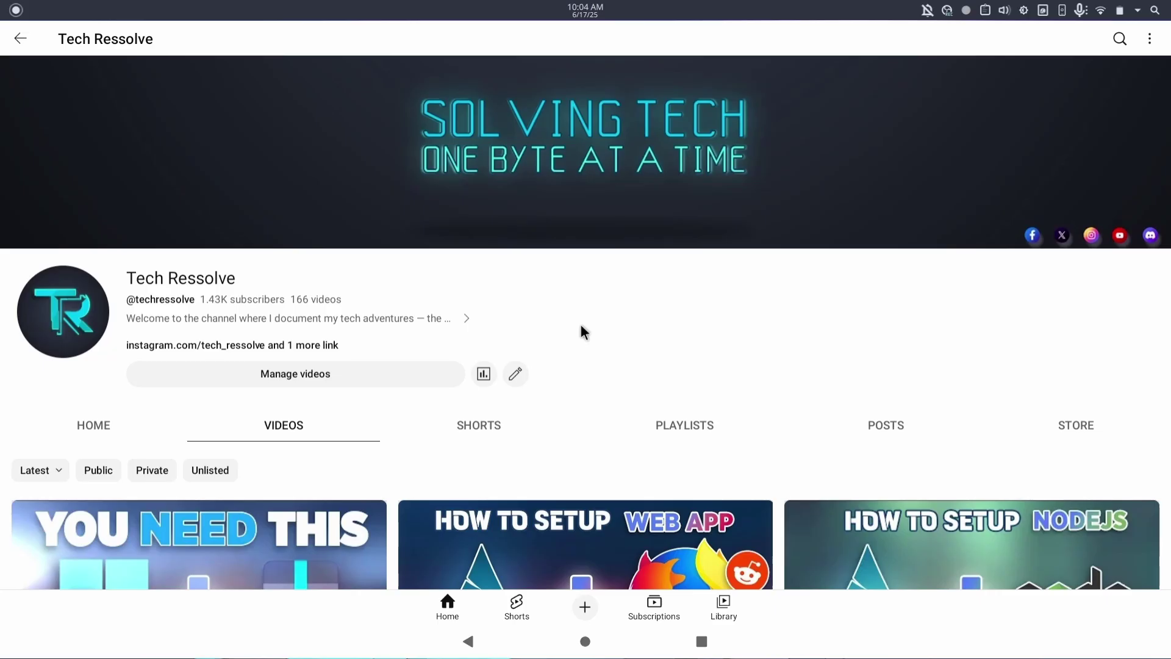
left_click_drag(580, 324, 600, 7)
scroll(573, 370, "down", 1)
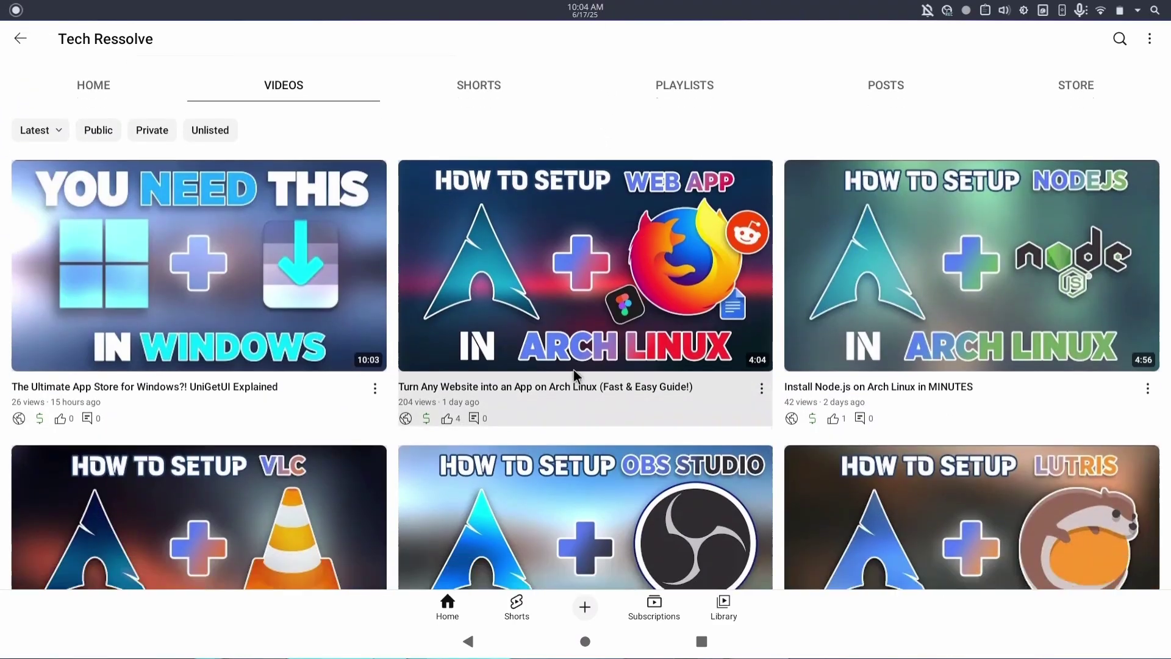
left_click_drag(573, 370, 562, 74)
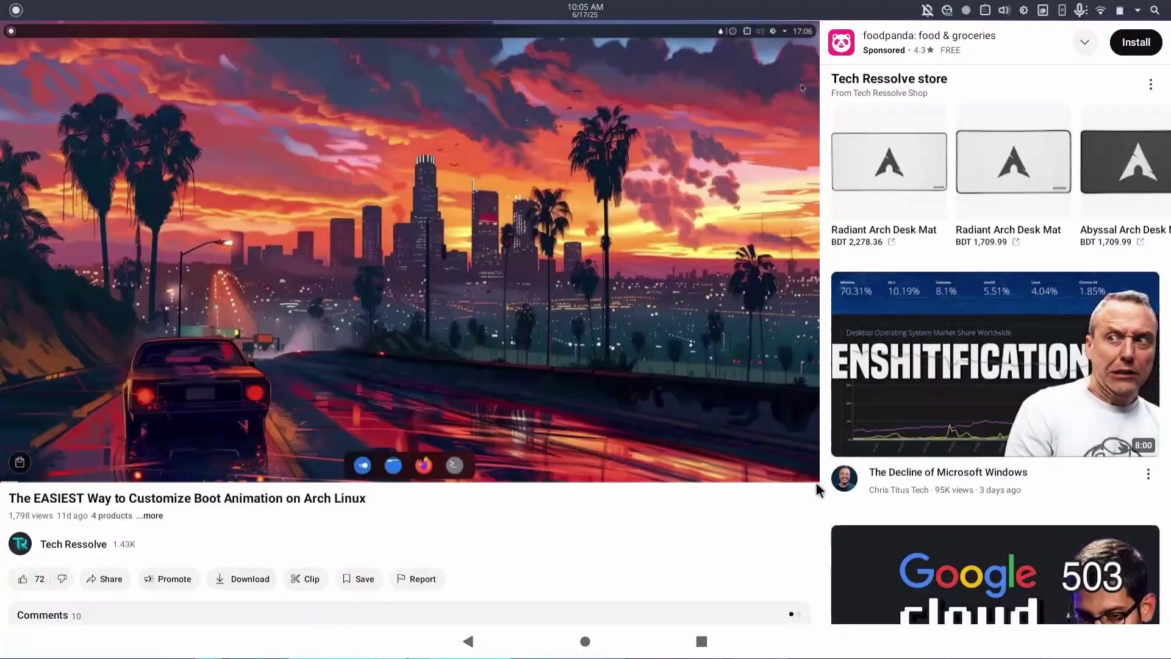
left_click(768, 457)
left_click(800, 463)
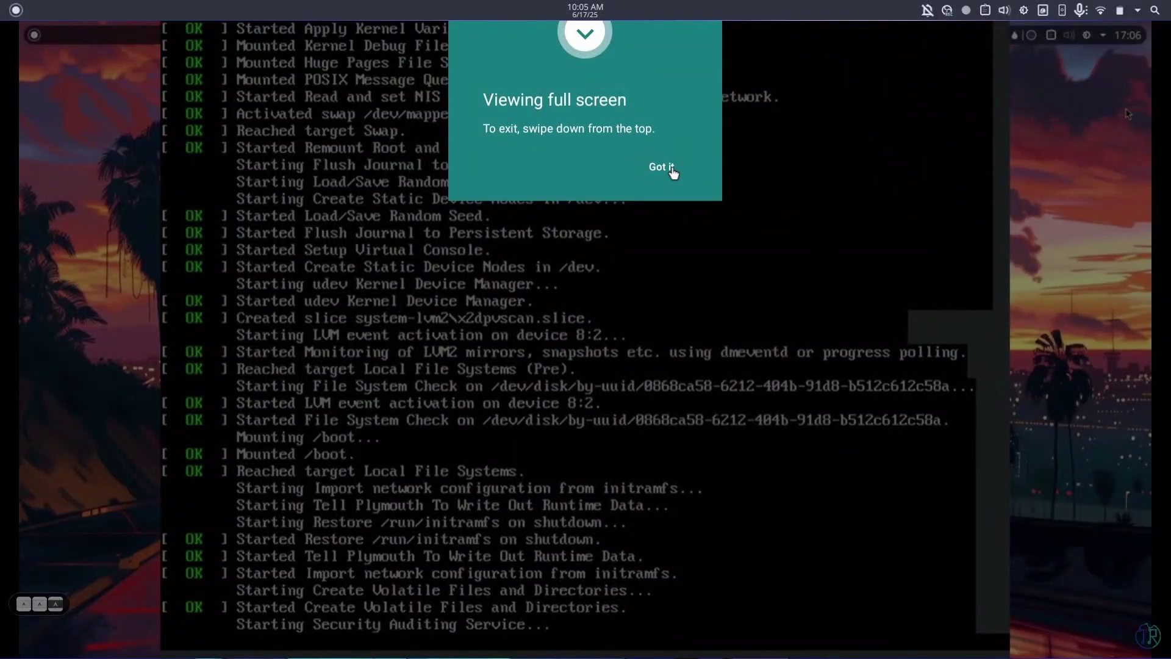
left_click(667, 170)
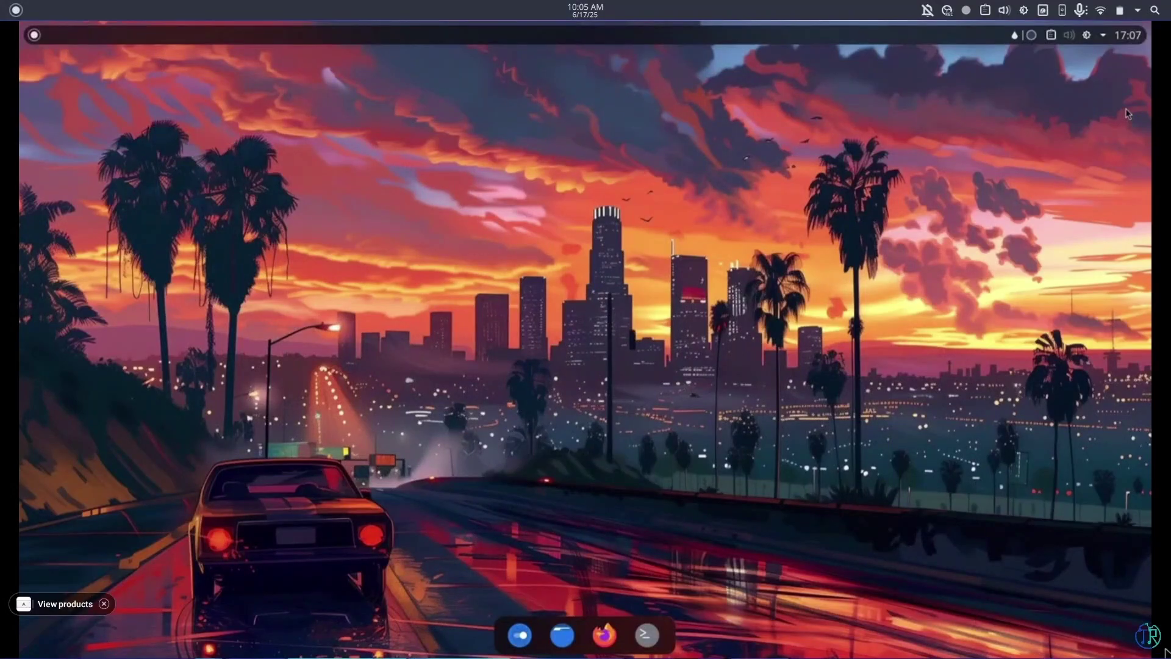
mouse_move(1043, 544)
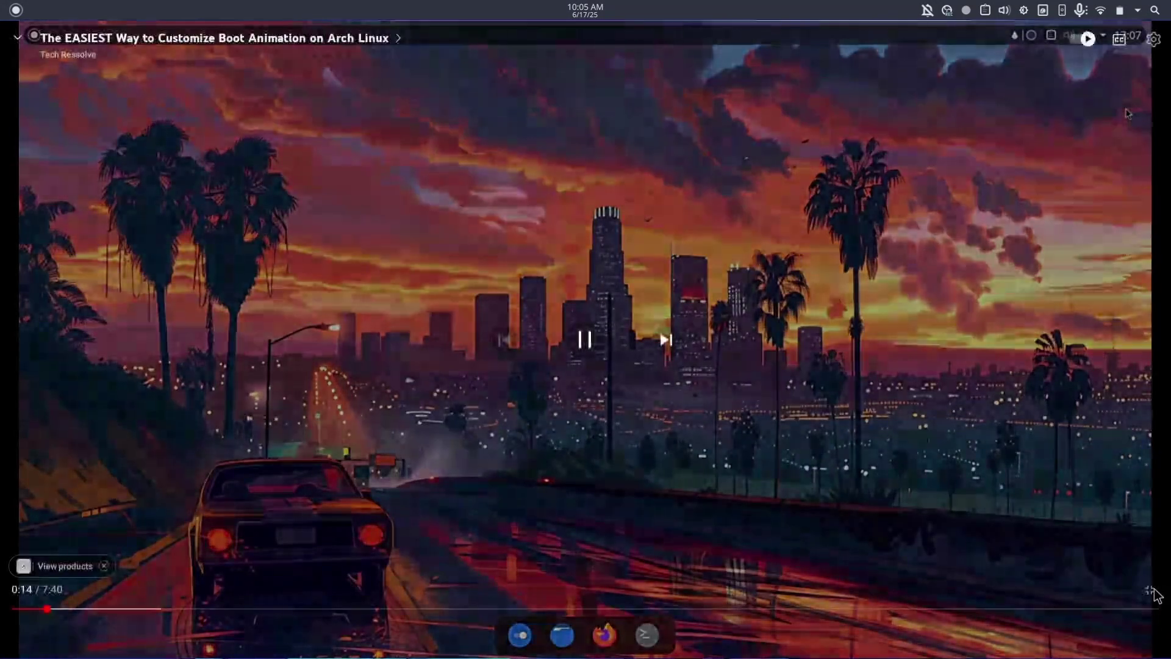
left_click(1156, 596)
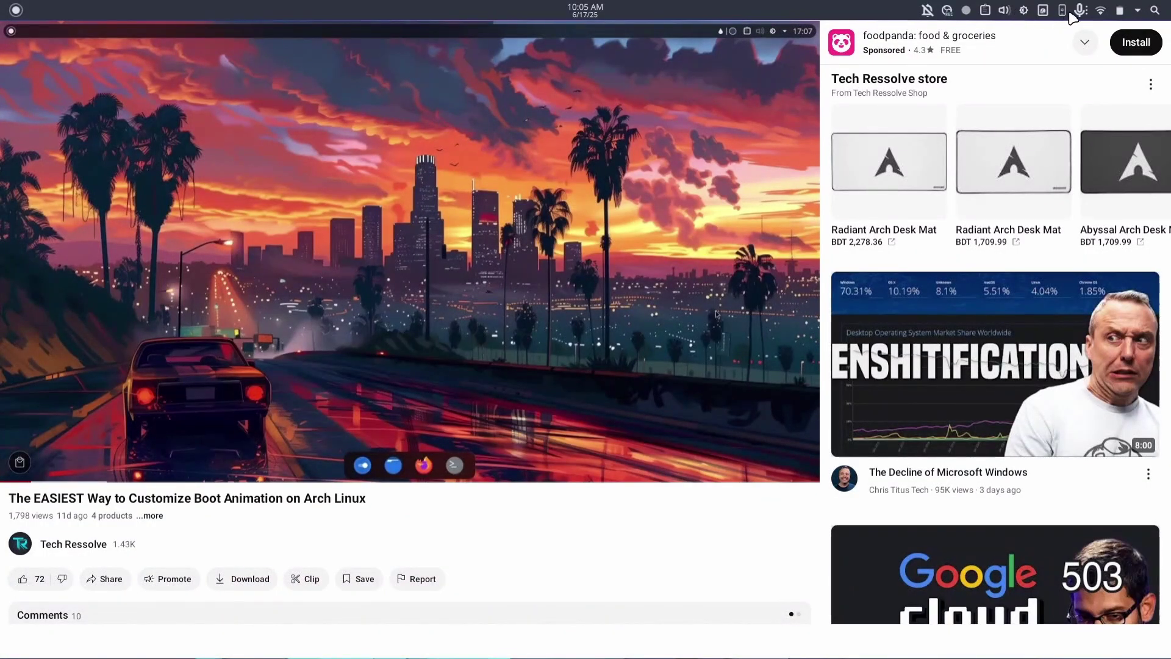
Raise the Speakers volume from 60% to 88% in the tray audio applet.
left_click(1004, 11)
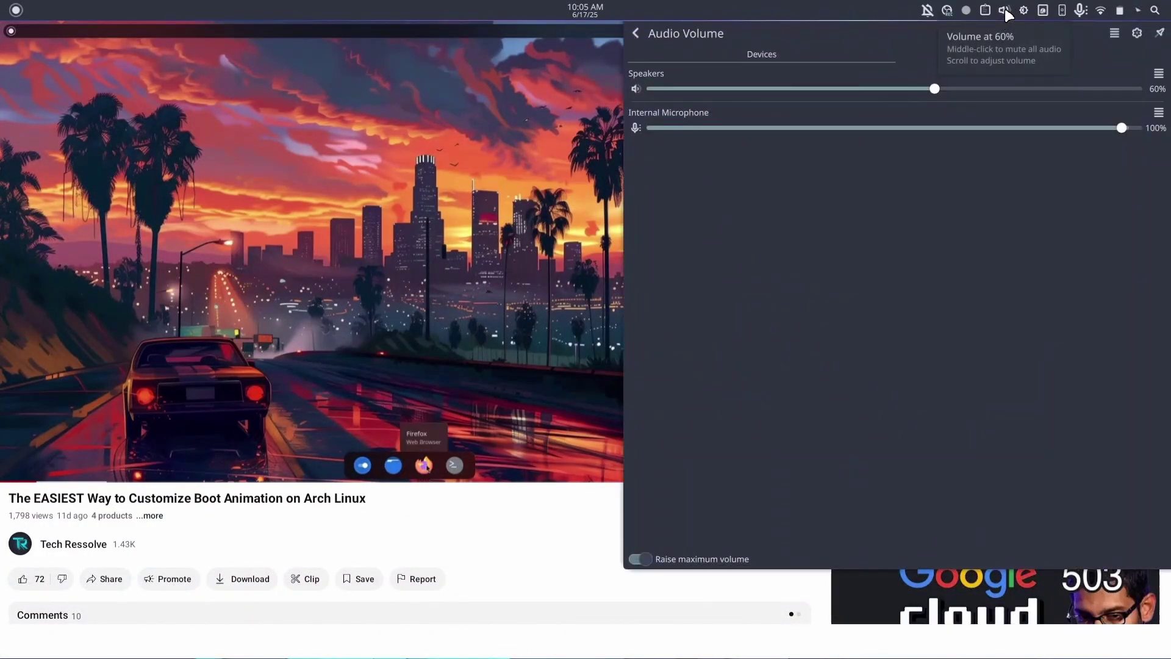
left_click_drag(934, 88, 974, 96)
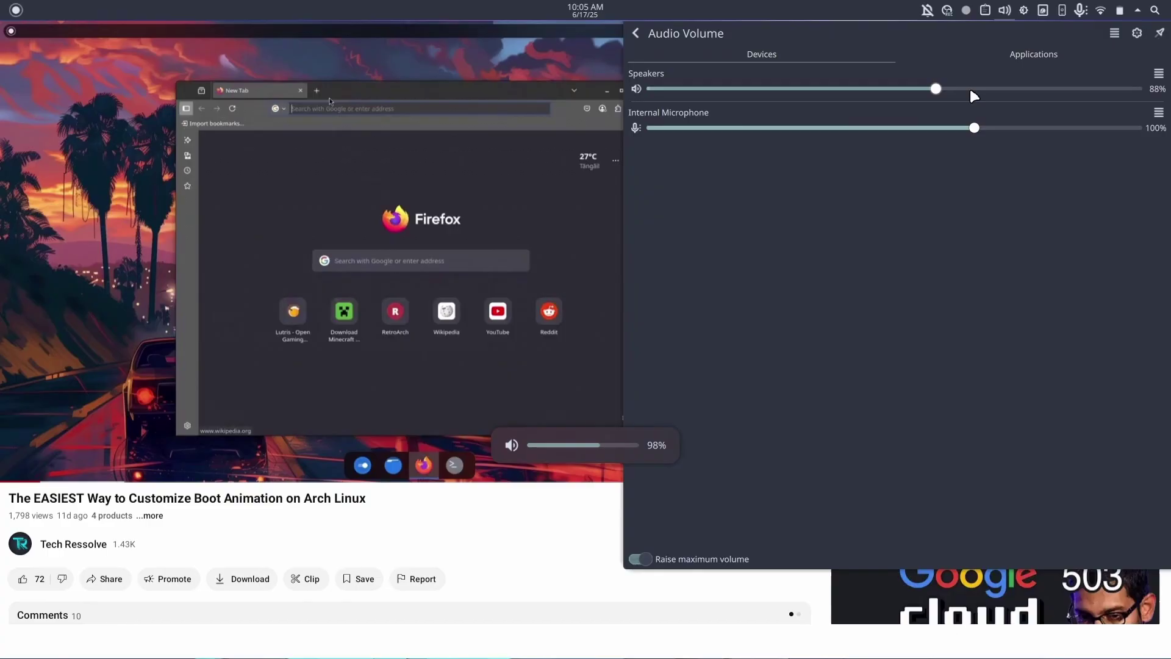
left_click(423, 313)
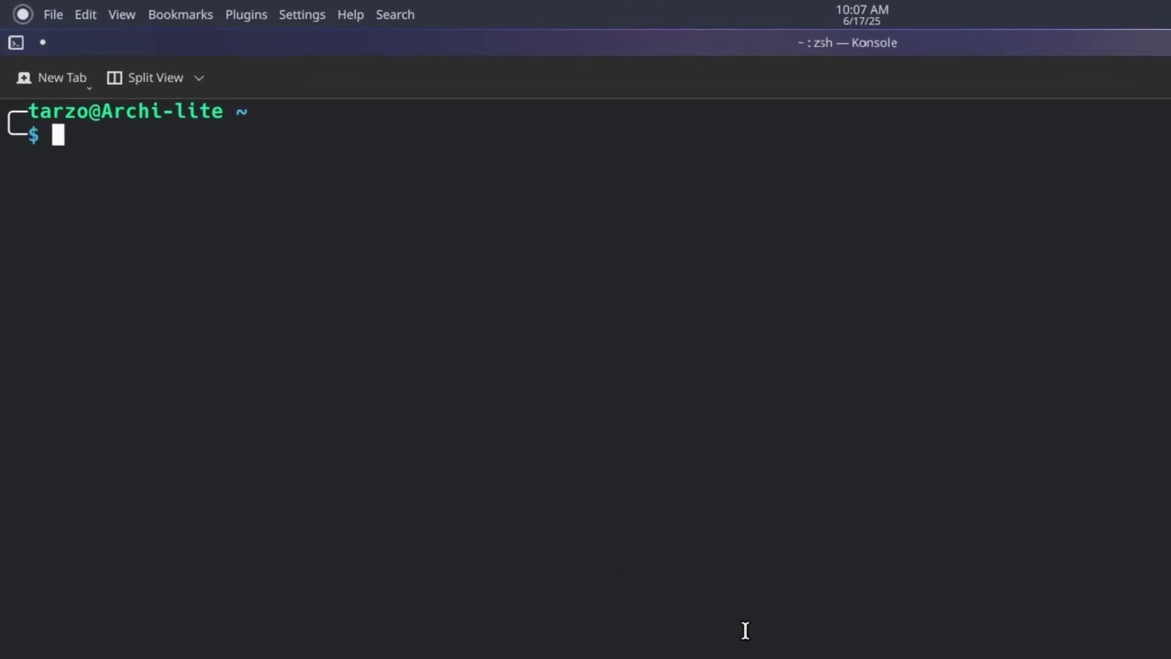
Run 'sudo pacman -S pipewire-pulse' using tab completion.
type("sudo pac")
key("Tab")
type("-")
key("Tab")
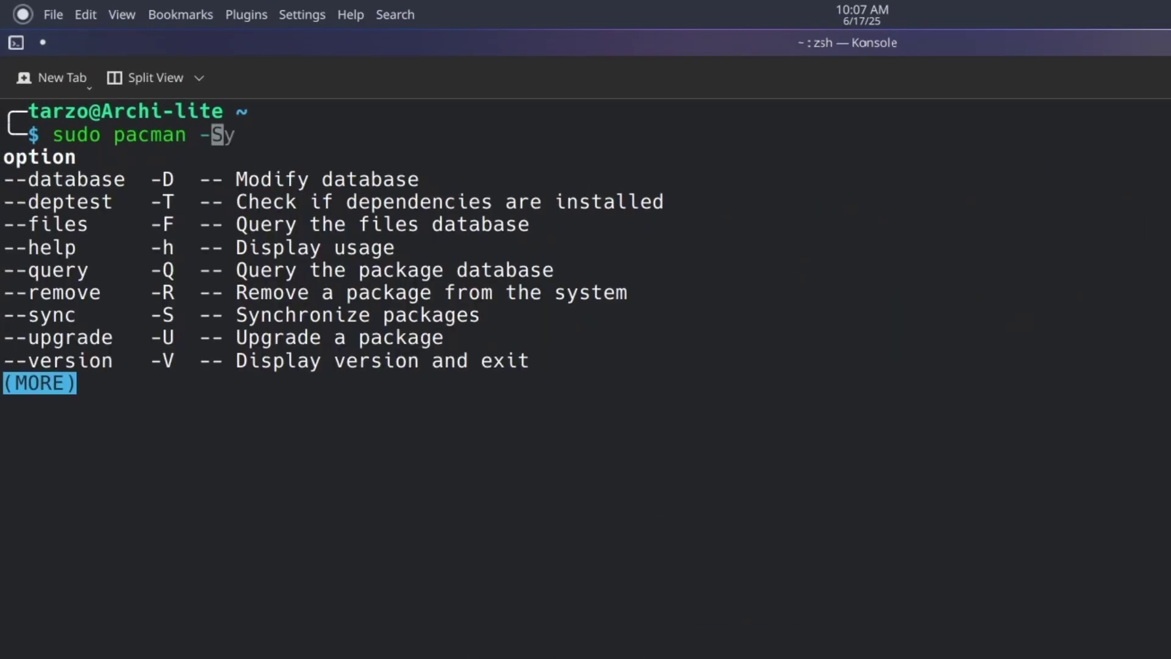
type("S")
key("Tab")
type("pip")
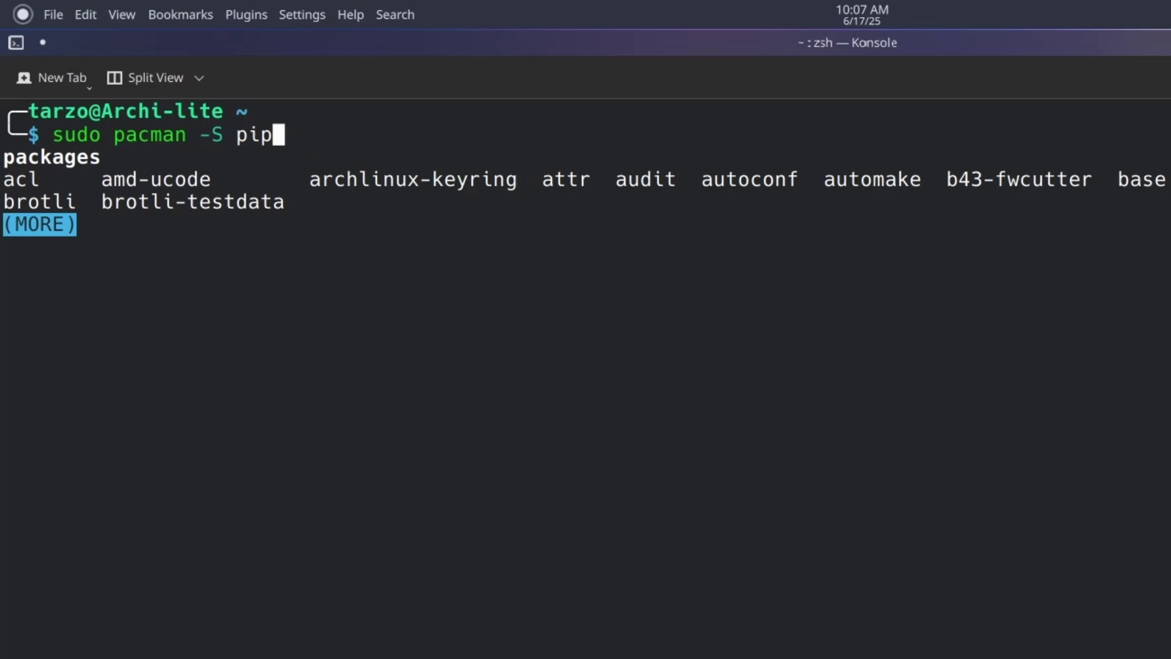
type("ew")
key("Tab")
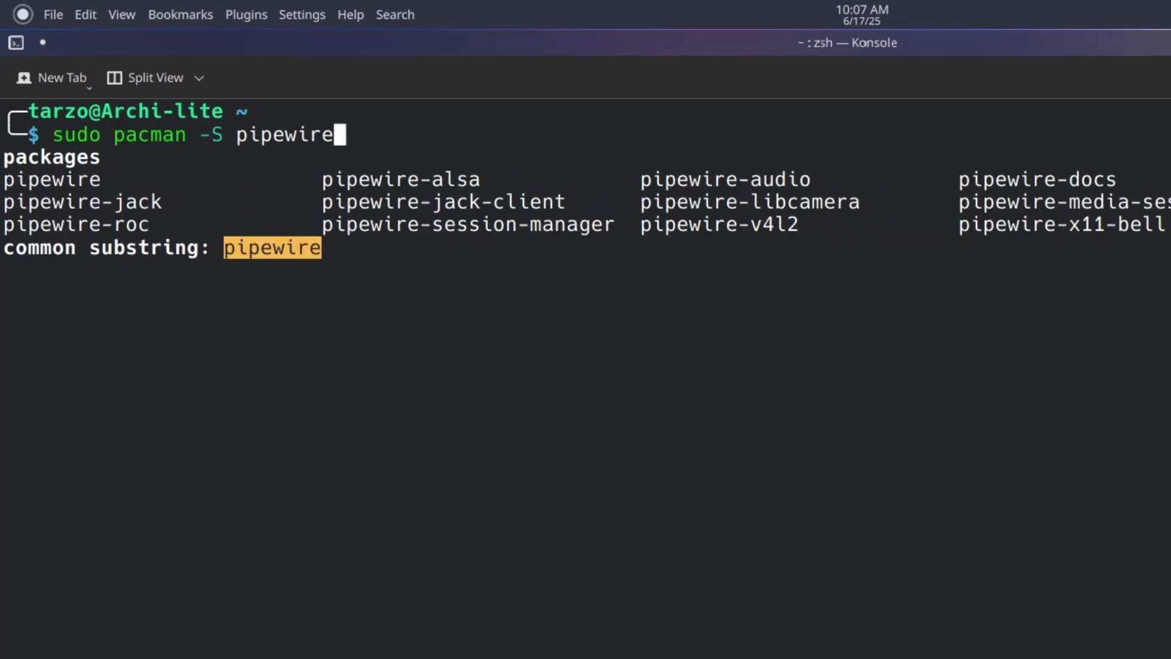
type("-pul")
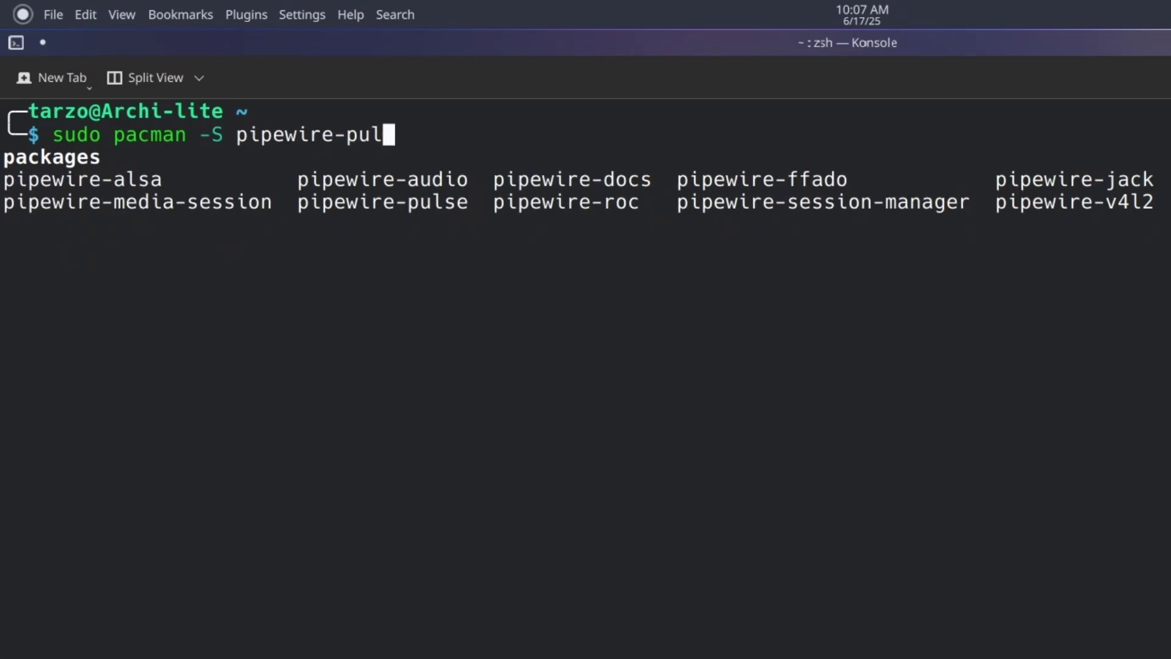
type("se")
key("Return")
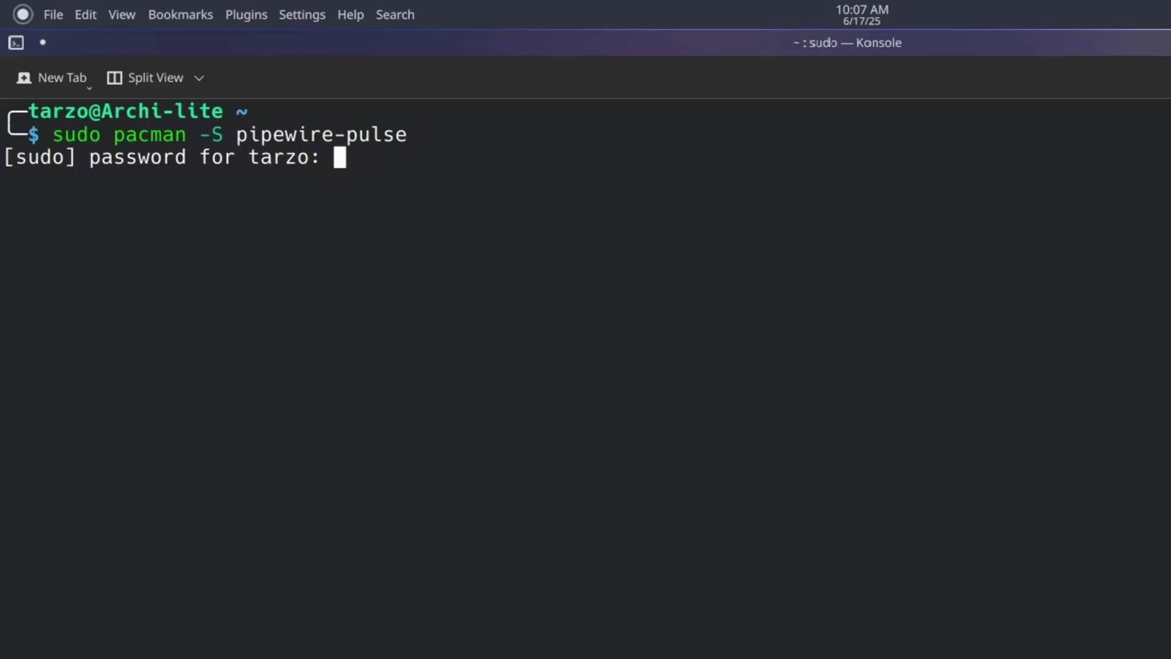
Enter the sudo password to approve the reinstall, then clear the terminal and start a systemctl command.
key("Return")
key("Return")
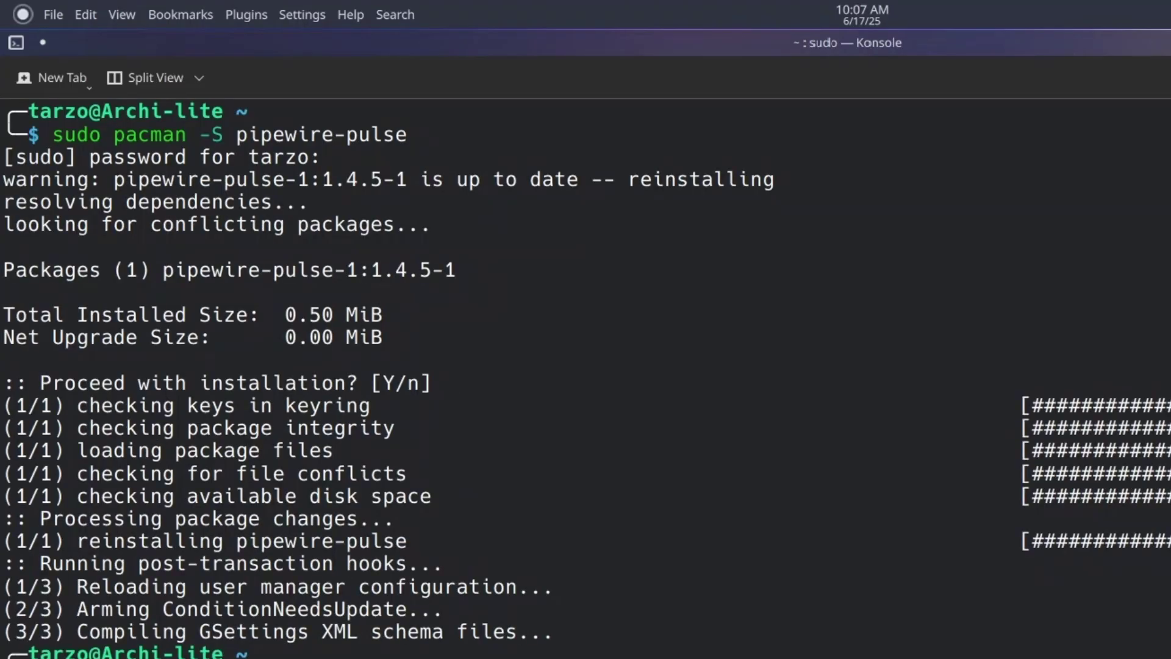
key("ctrl+l")
type("systemctl")
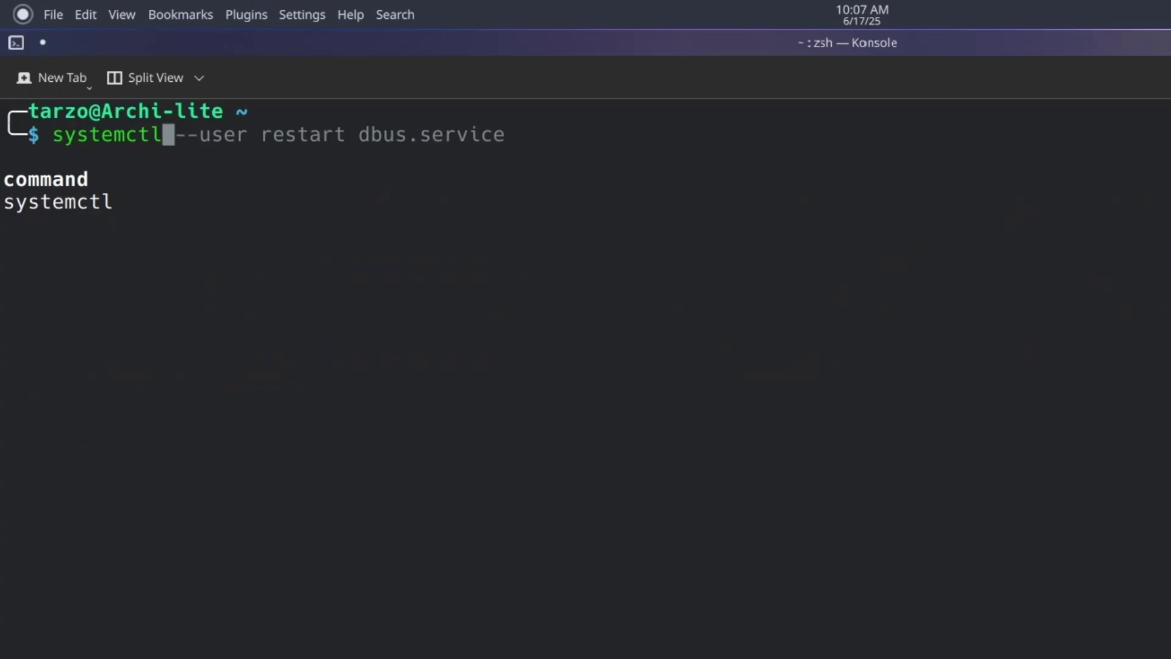
Check the pipewire user service with 'systemctl --user status pipewire'.
key("Right")
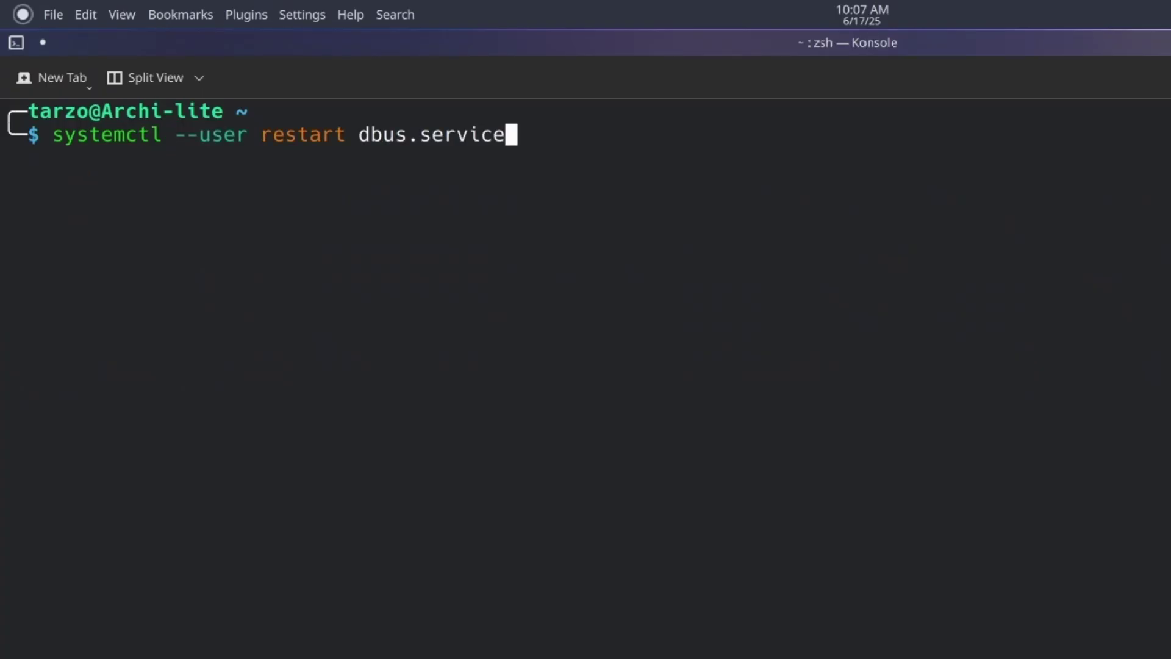
key("BackSpace")
key("BackSpace")
key("BackSpace")
key("BackSpace")
key("BackSpace")
key("BackSpace")
key("BackSpace")
key("BackSpace")
key("BackSpace")
key("BackSpace")
key("BackSpace")
key("BackSpace")
key("BackSpace")
key("BackSpace")
key("BackSpace")
key("BackSpace")
key("BackSpace")
key("BackSpace")
key("BackSpace")
key("BackSpace")
type("statsu")
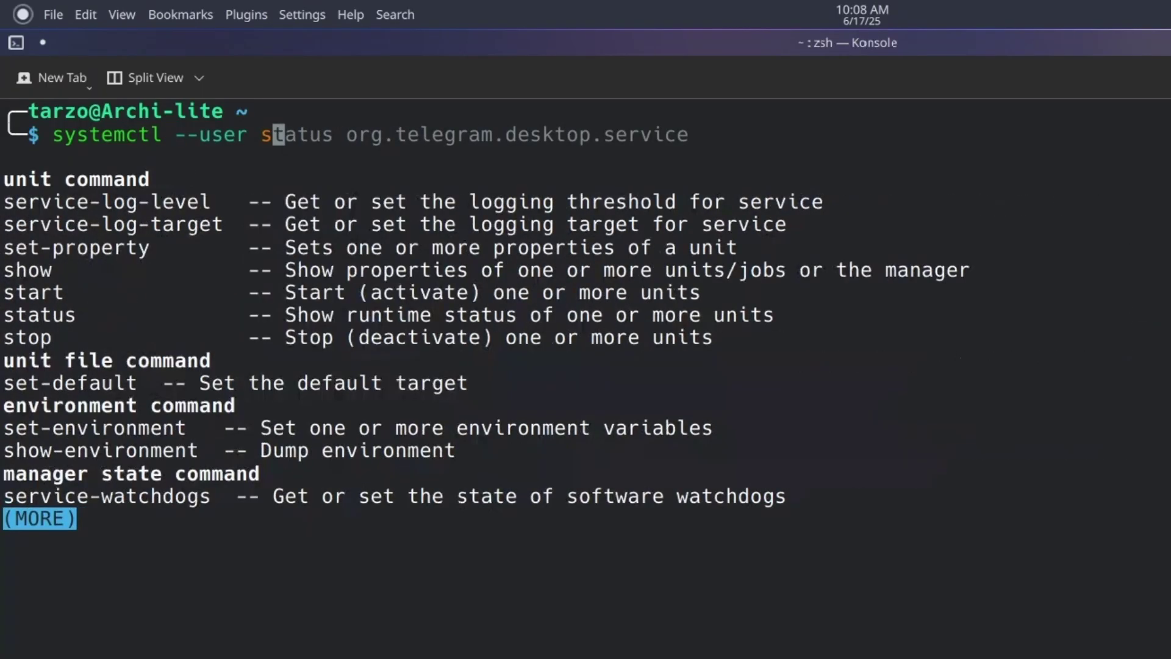
key("BackSpace")
key("BackSpace")
type("us ")
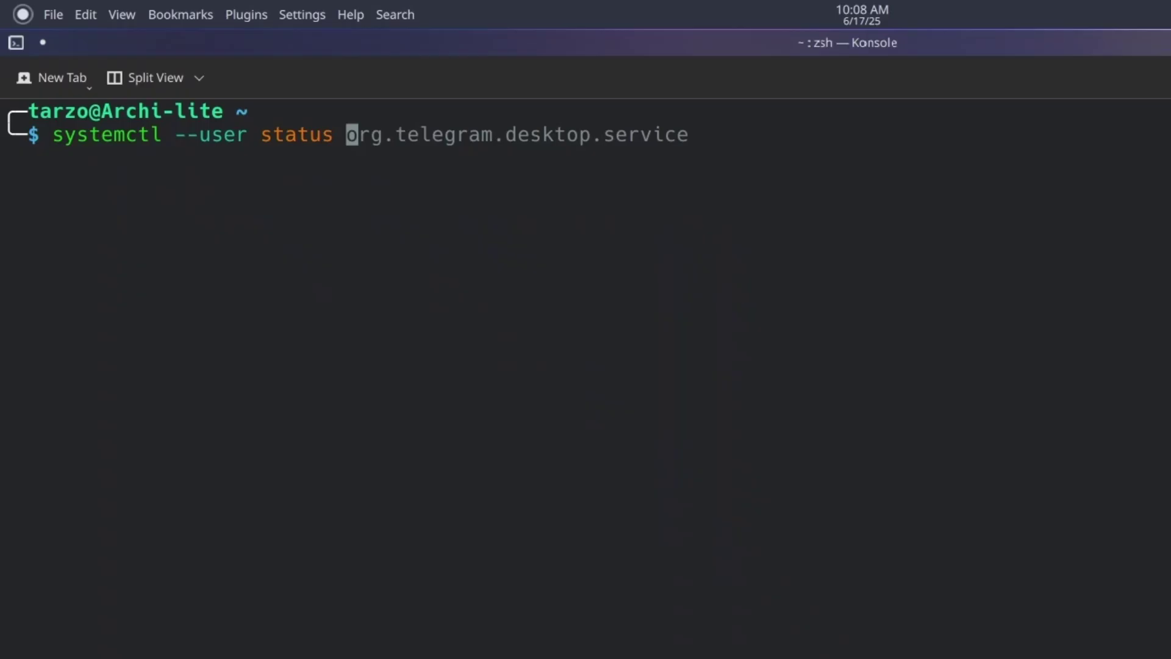
type("pipew")
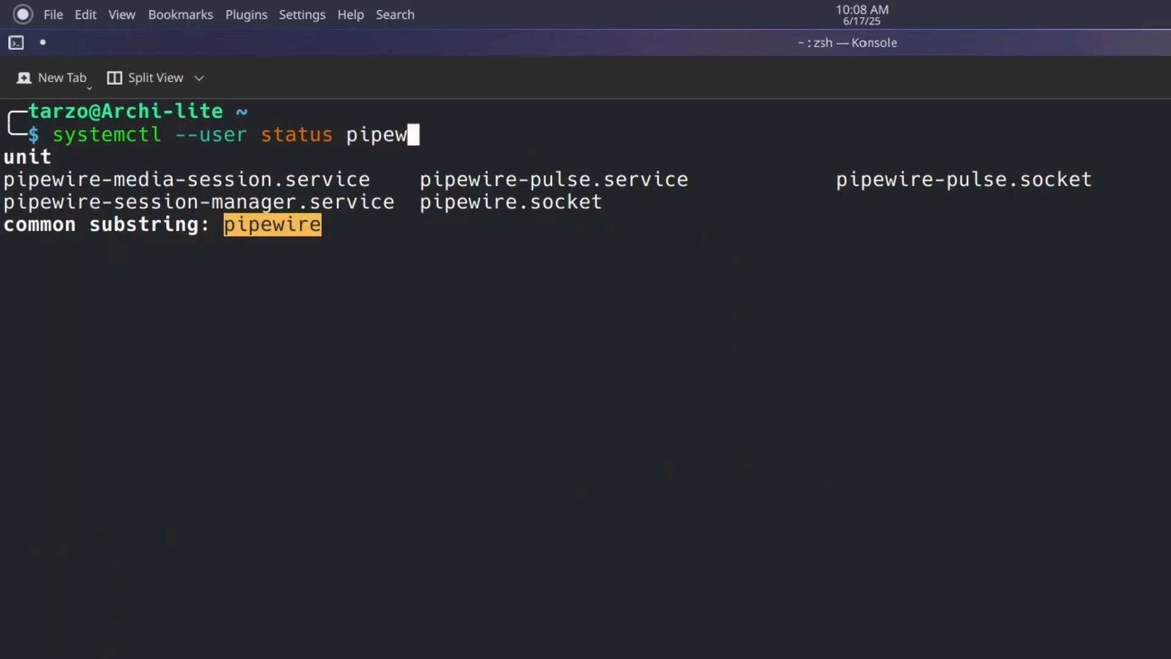
type("ire-m")
key("Tab")
key("BackSpace")
key("BackSpace")
key("BackSpace")
key("BackSpace")
key("BackSpace")
key("BackSpace")
key("BackSpace")
key("BackSpace")
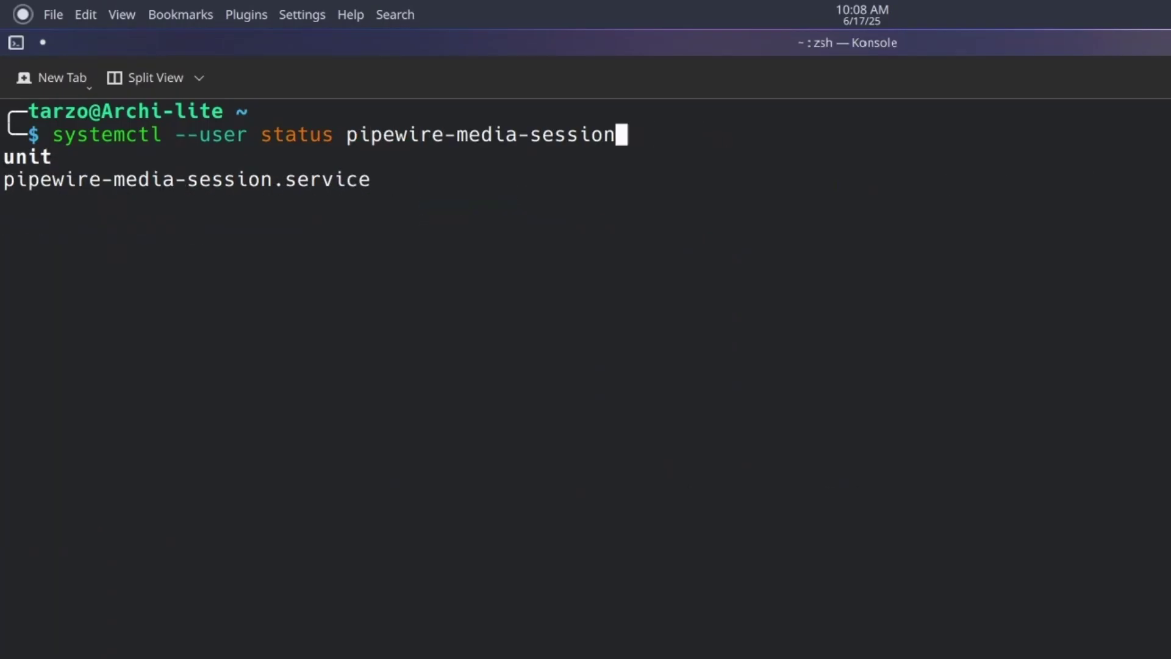
key("BackSpace")
key("BackSpace")
key("BackSpace")
key("BackSpace")
key("BackSpace")
key("BackSpace")
key("BackSpace")
key("BackSpace")
key("BackSpace")
key("BackSpace")
key("BackSpace")
key("BackSpace")
key("BackSpace")
key("BackSpace")
key("Return")
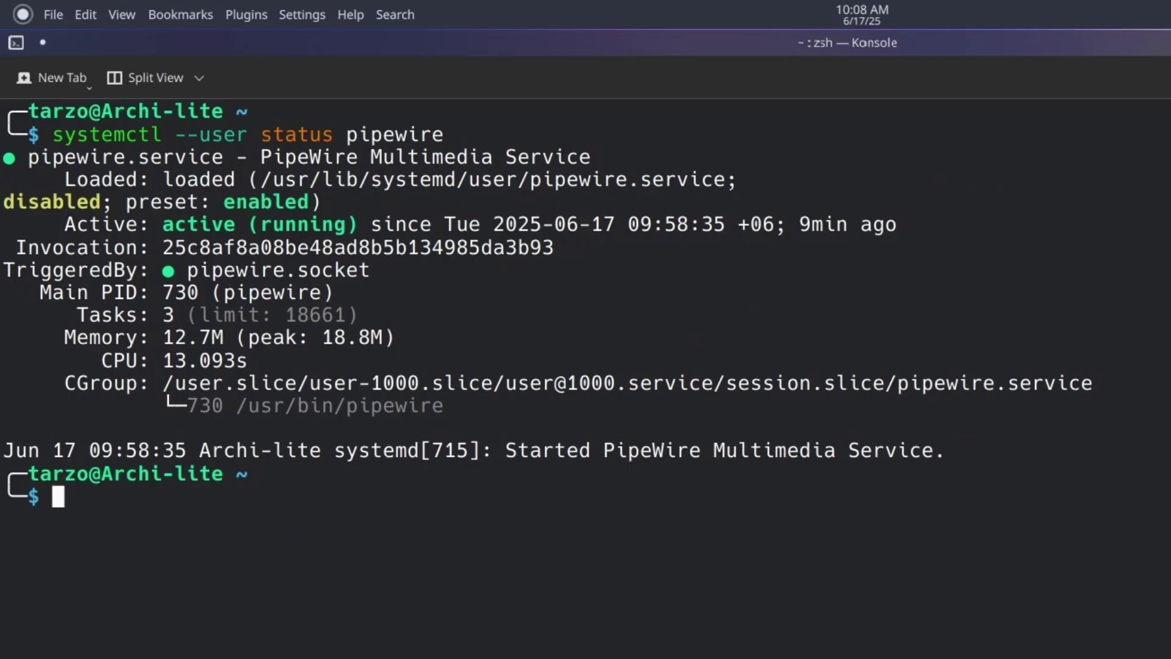
Recall the status command and remove its status subcommand to reuse the line.
key("Up")
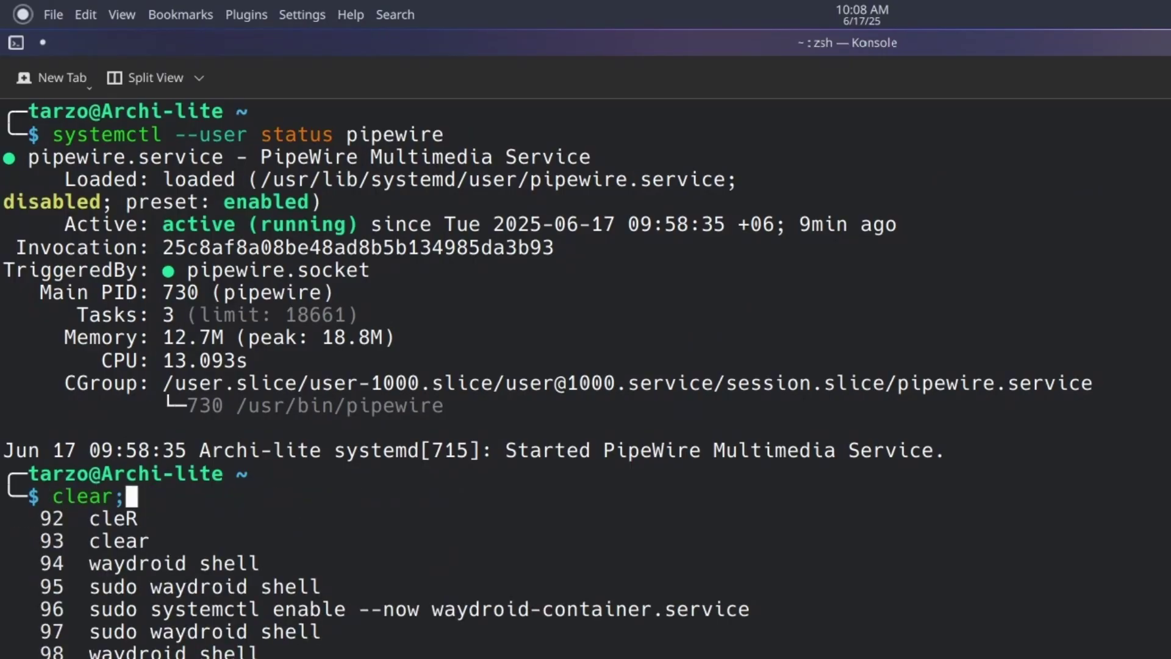
key("BackSpace")
key("Left")
key("Tab")
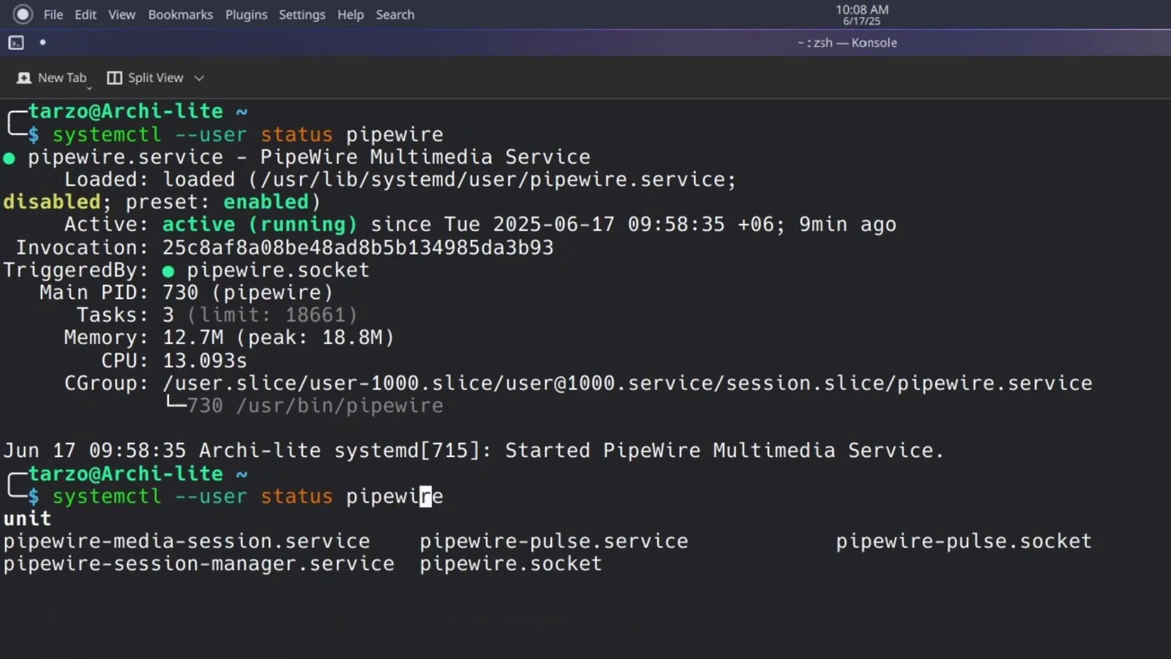
key("Left")
key("Left")
key("Left")
key("Left")
key("Left")
key("Left")
key("Left")
key("Left")
key("BackSpace")
key("BackSpace")
key("BackSpace")
key("Tab")
key("BackSpace")
key("BackSpace")
key("Tab")
key("BackSpace")
key("Tab")
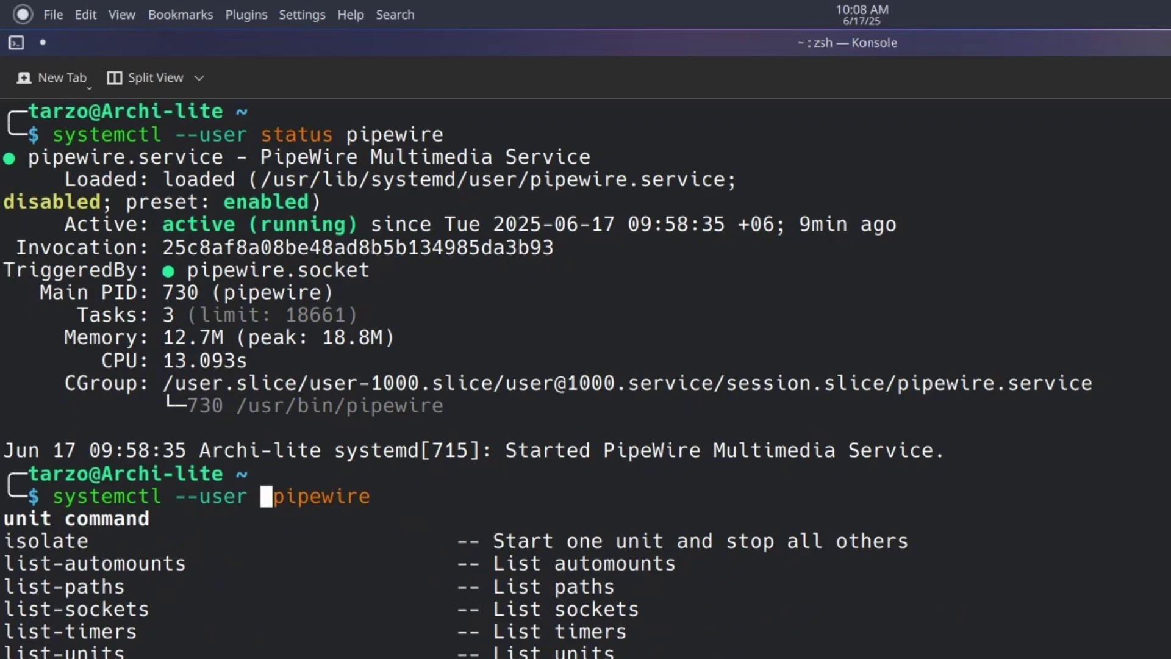
Run 'systemctl --user enable --now pipewire wireplumber pipewire-pulse'.
type("enable ")
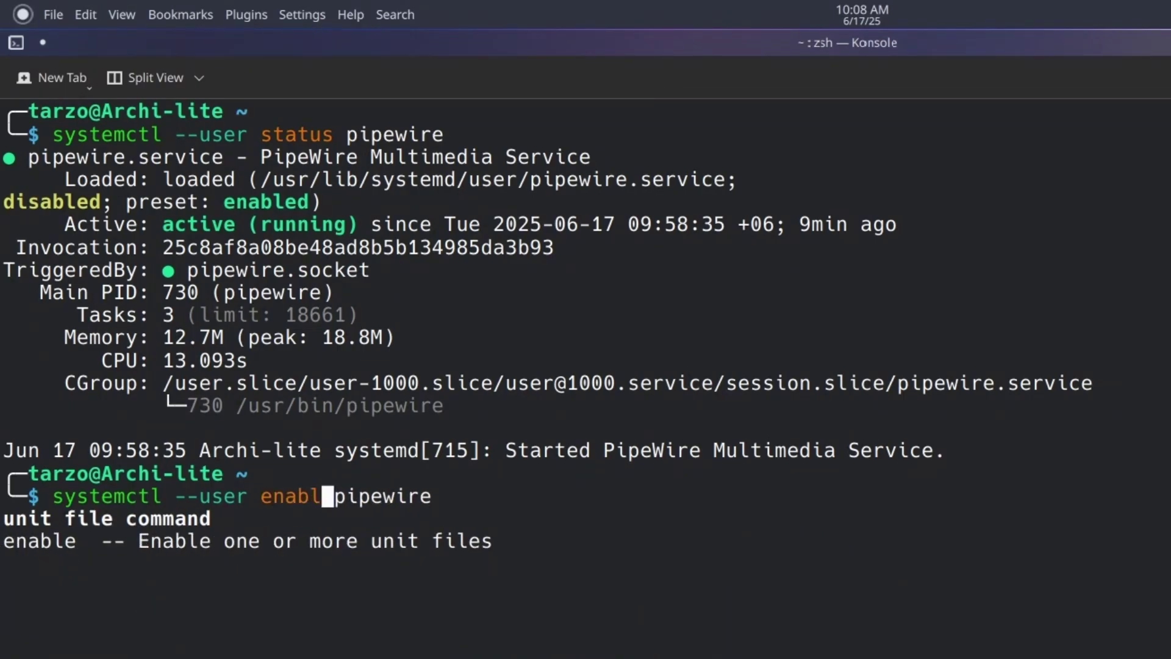
type("--now")
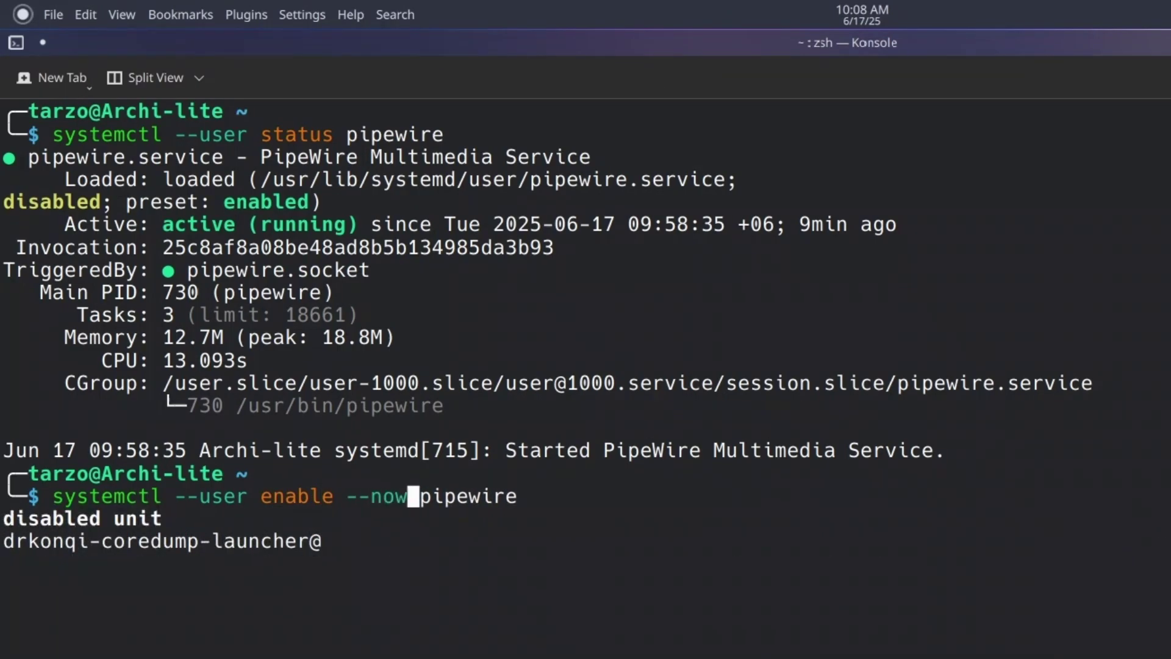
key("Right")
key("Right")
key("Right")
key("Right")
key("Right")
key("Right")
key("Right")
key("Right")
key("Right")
type("a")
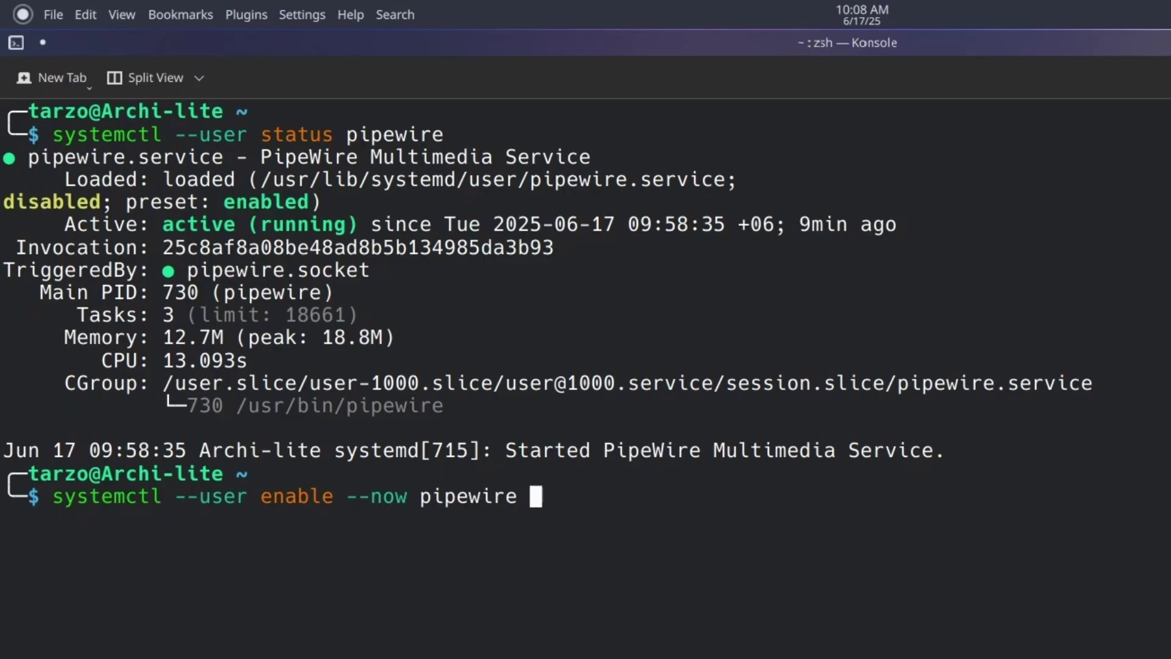
key("BackSpace")
type("wire")
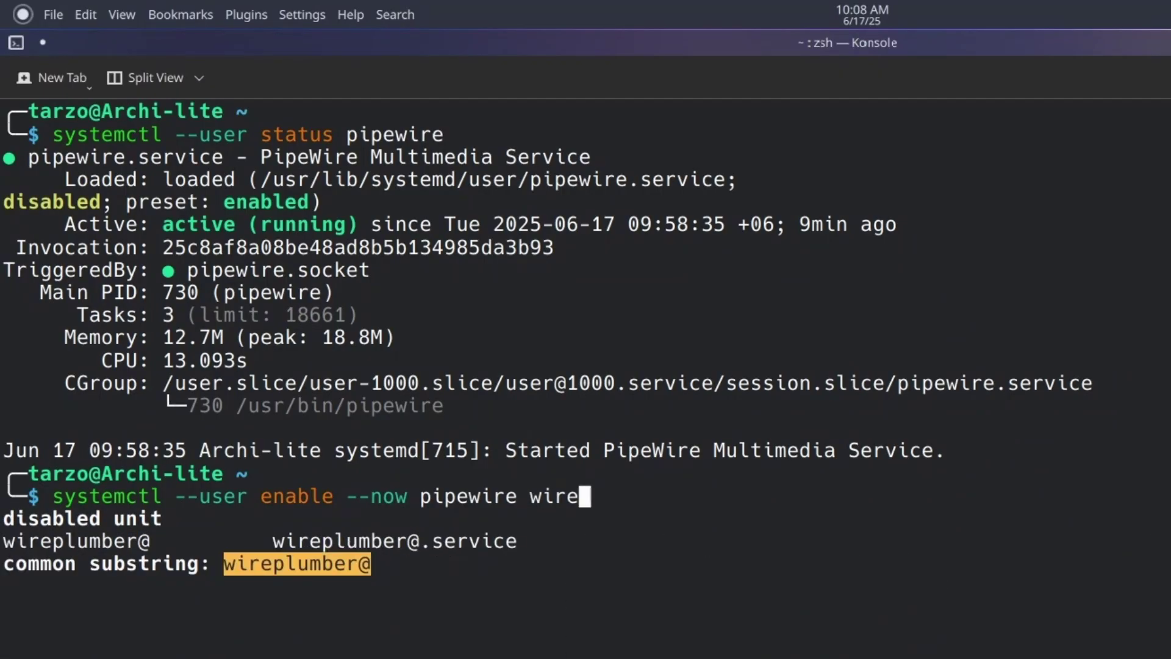
type("plumber")
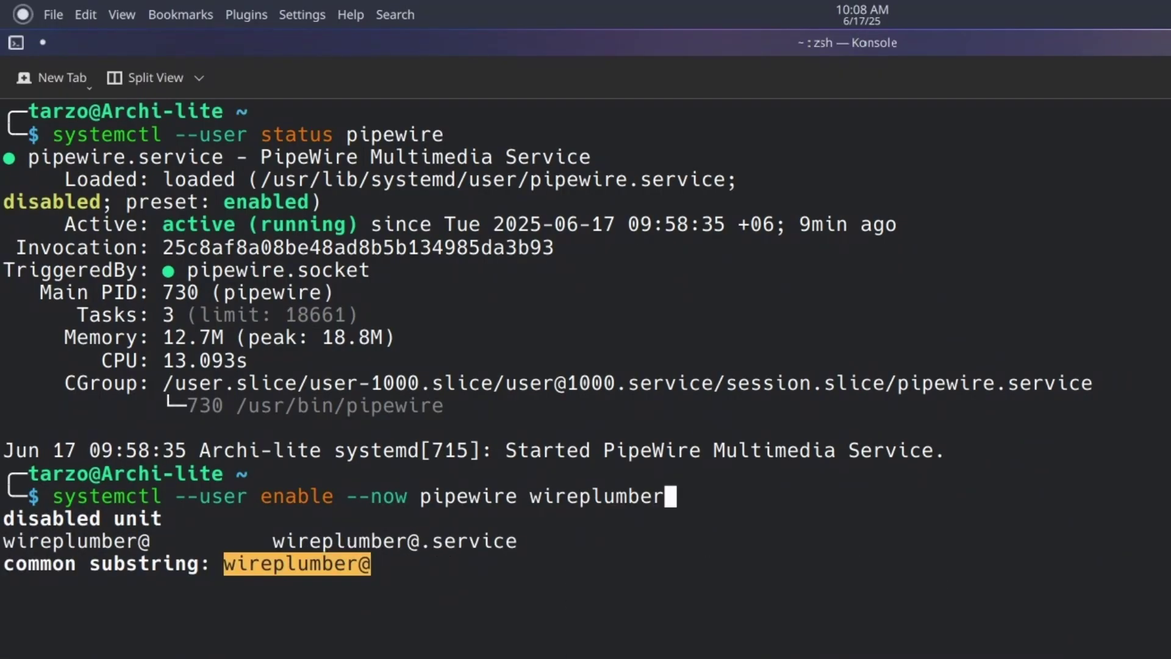
type(" pipewi")
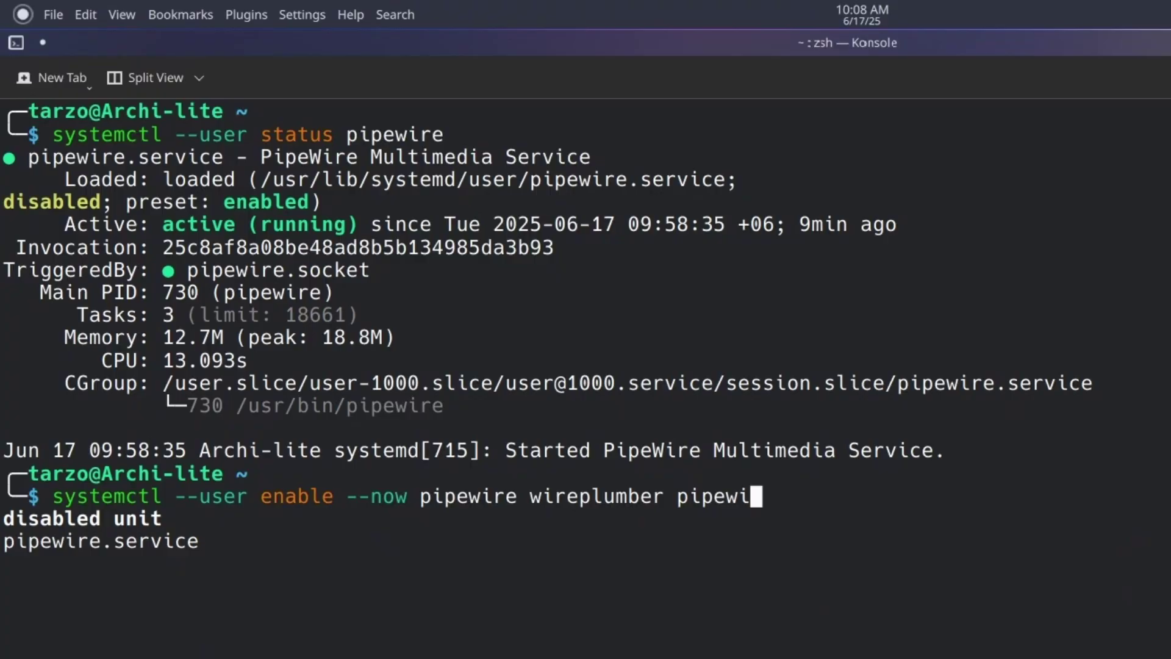
type("re-pulse")
key("Return")
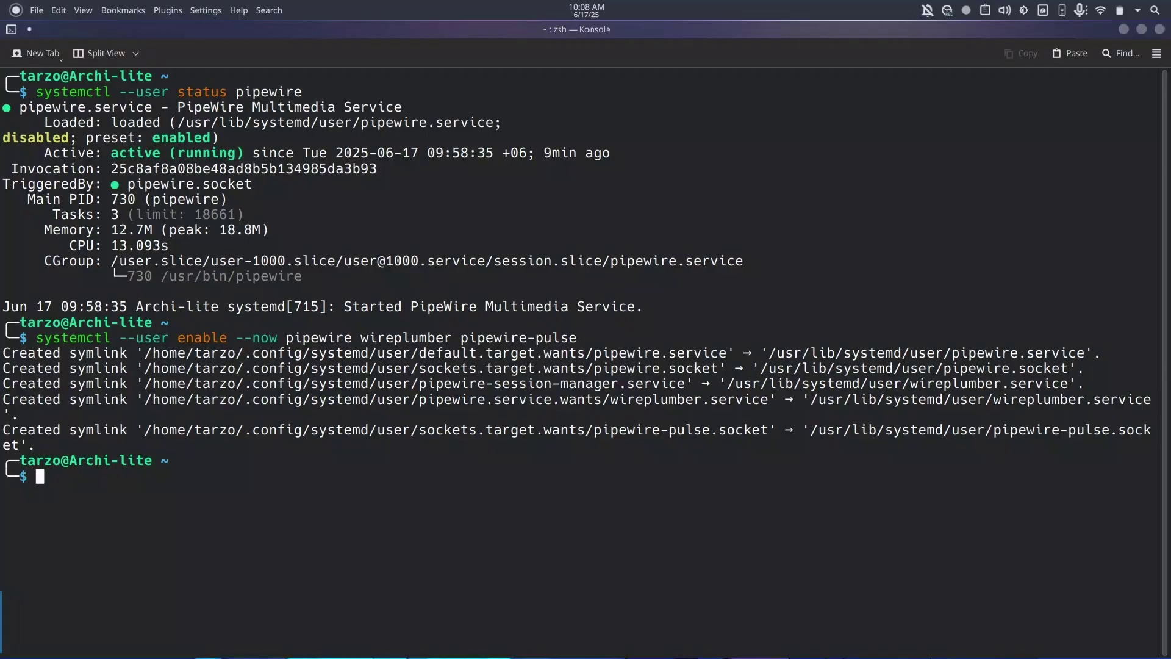
Close the Konsole window to reveal the desktop.
left_click(1014, 10)
left_click(1013, 10)
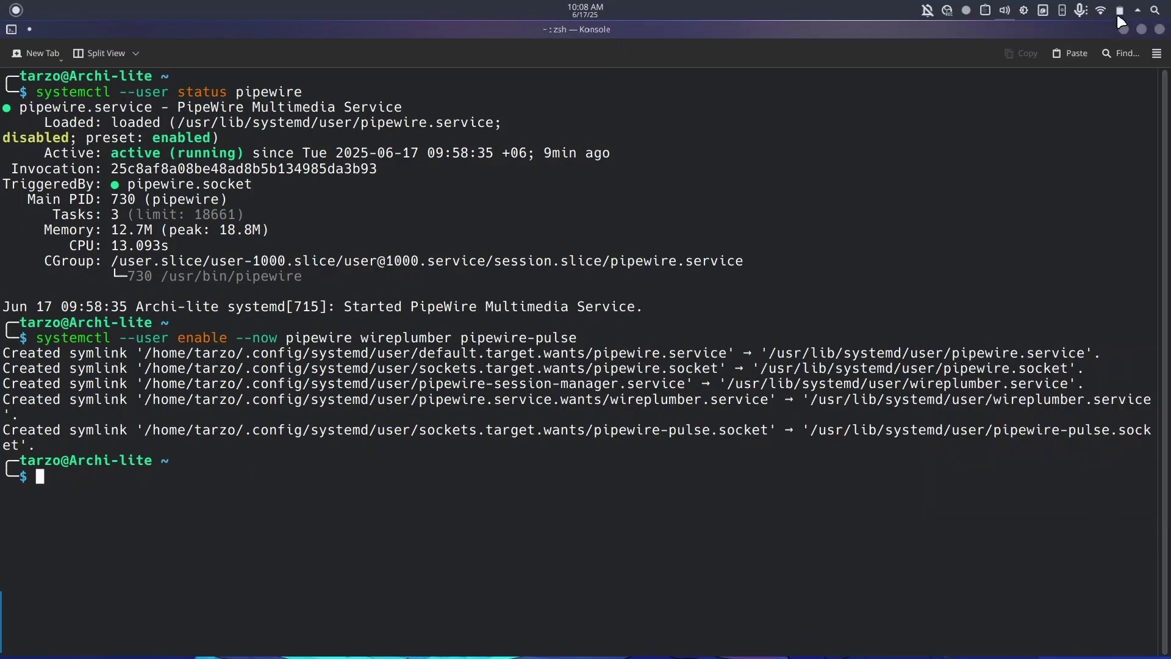
left_click(1160, 30)
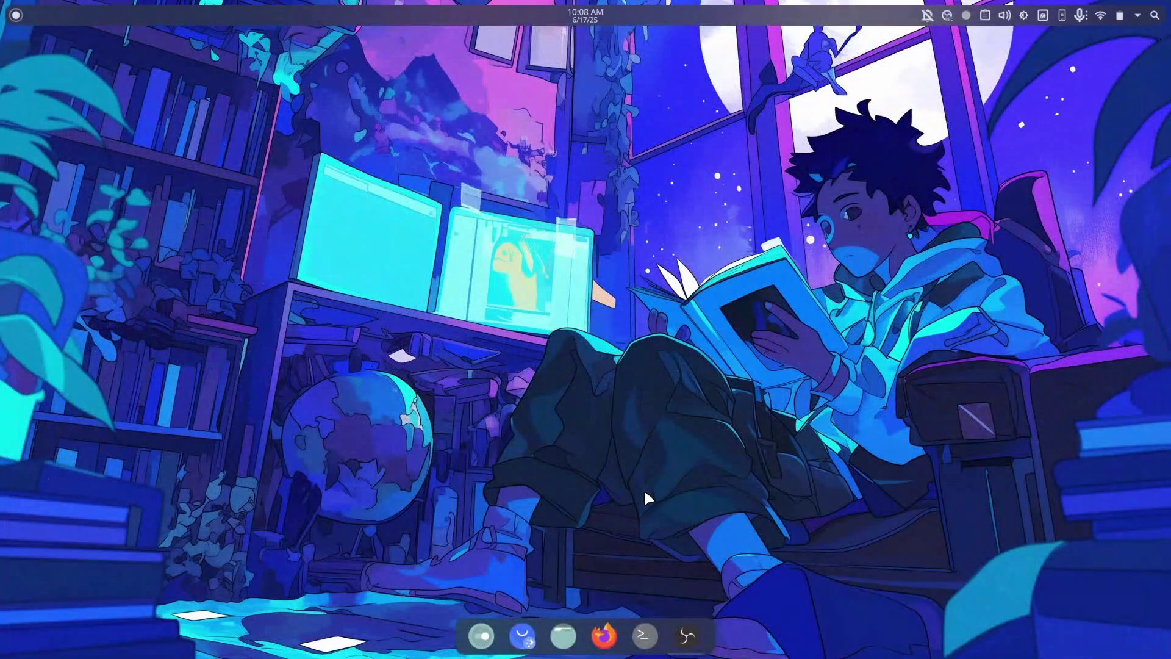
Search 'y' in the application launcher and launch the YouTube app.
left_click(19, 16)
type("yo")
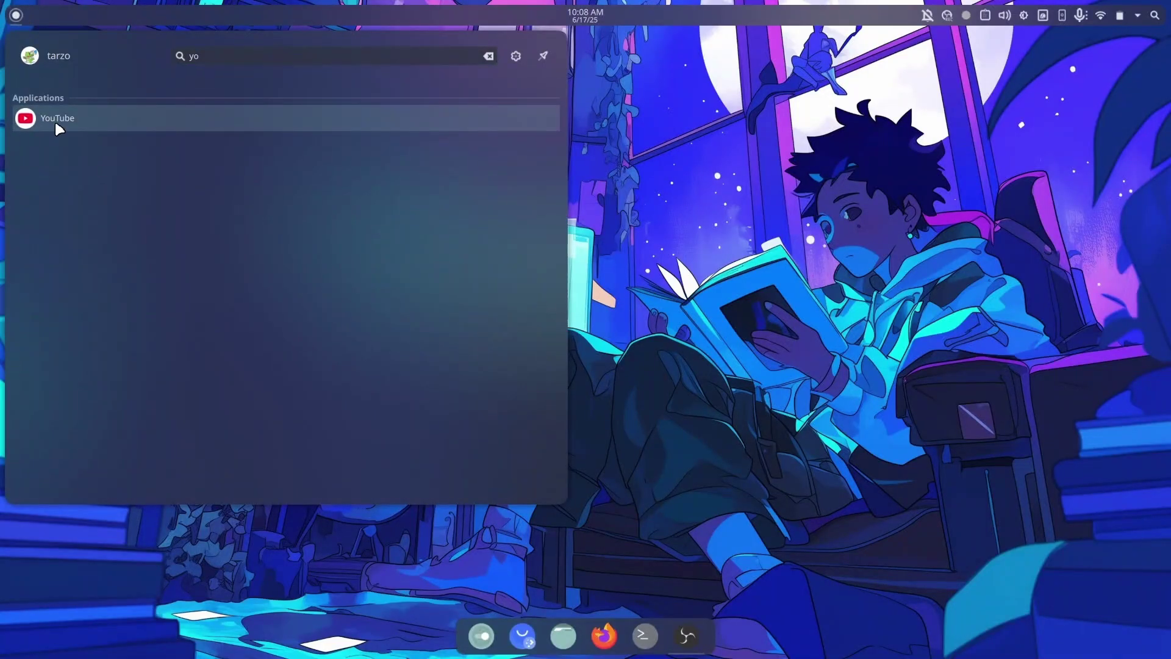
left_click(53, 119)
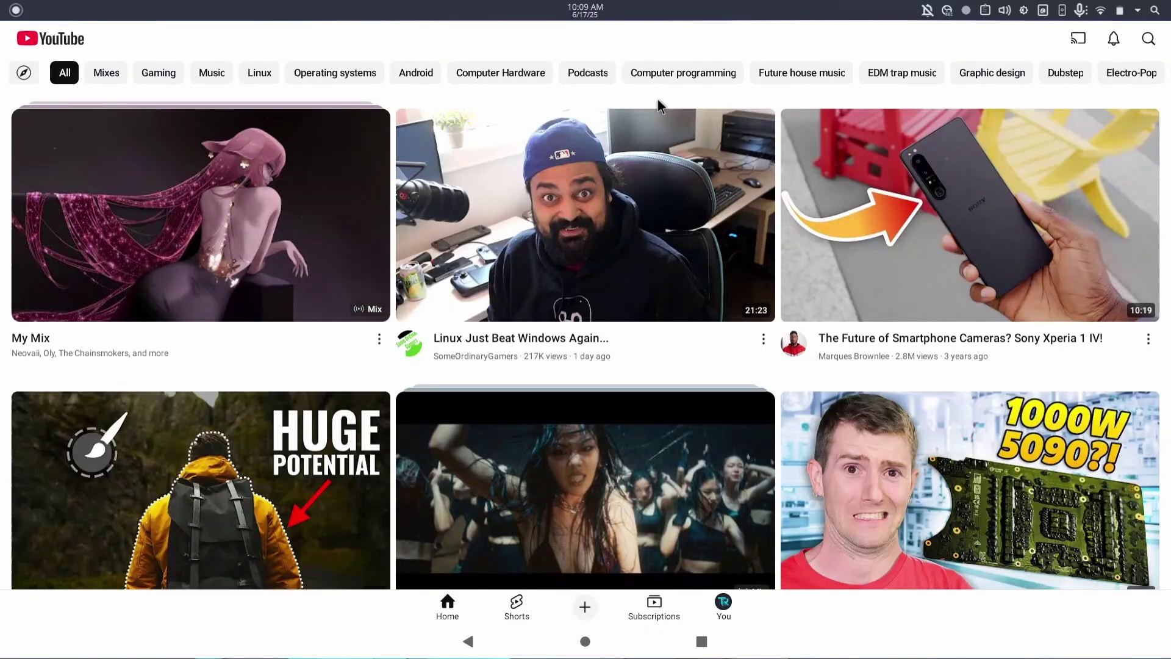
Replay the Arch Linux boot animation video from the You page and set Speakers to 126%.
left_click(724, 604)
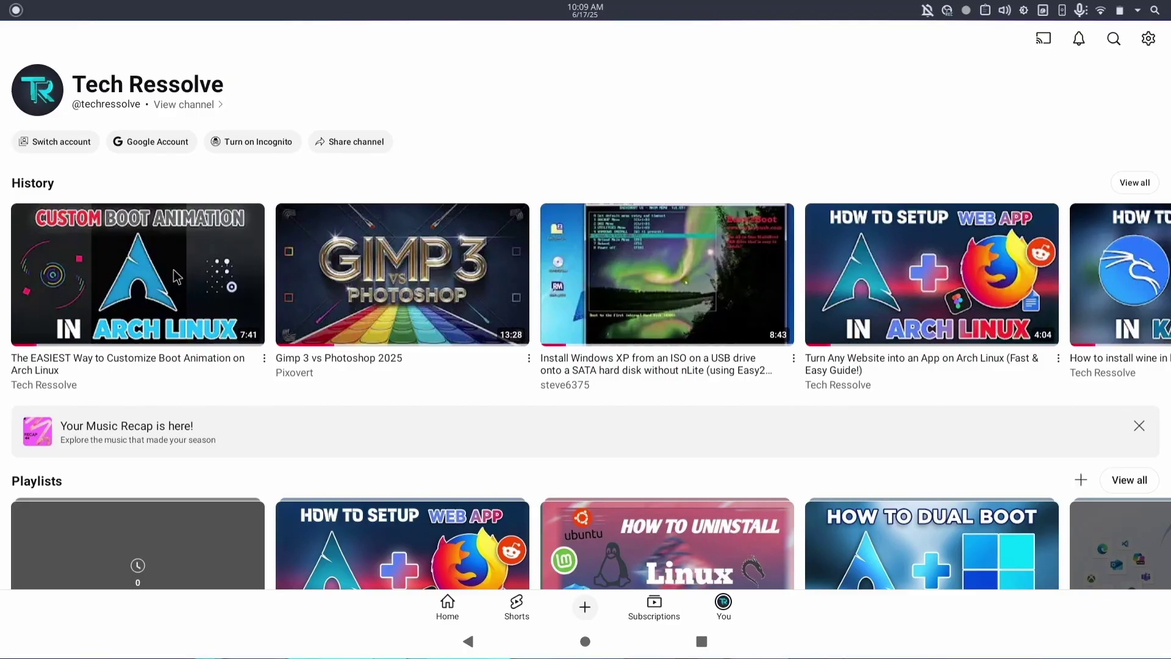
left_click(173, 269)
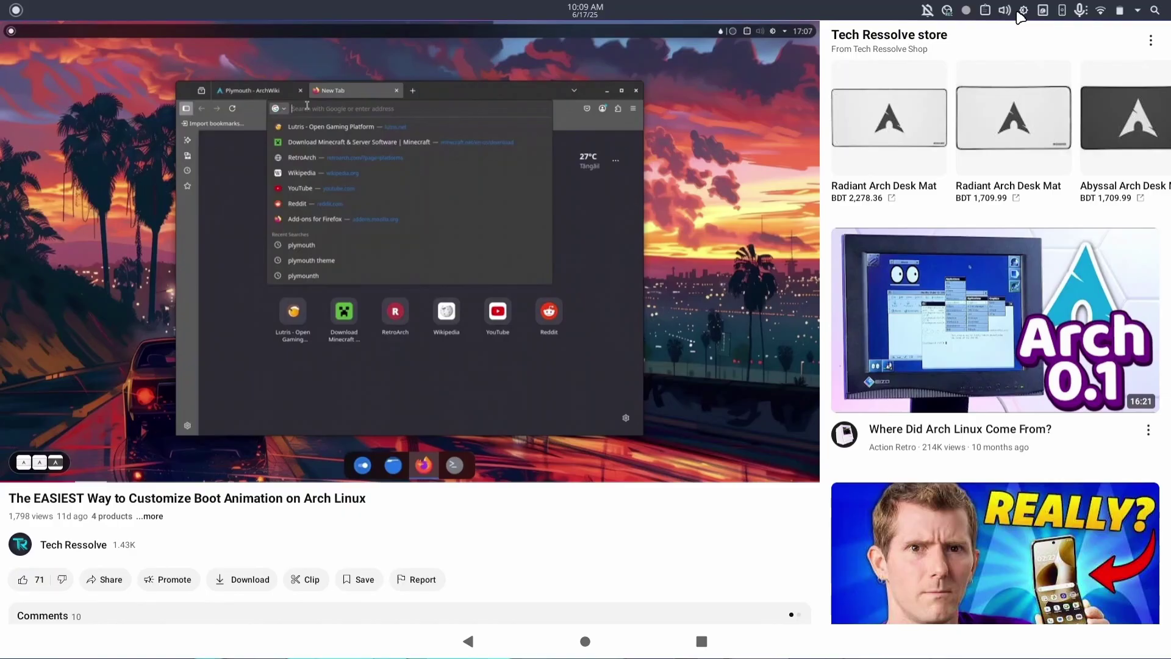
left_click(1004, 11)
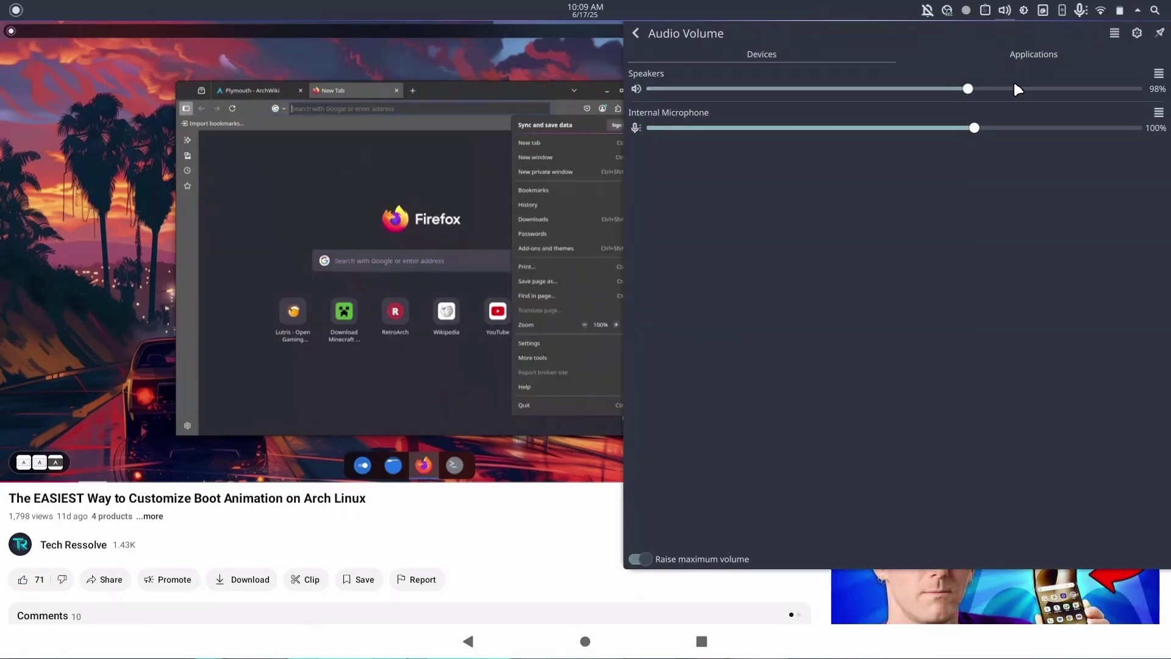
left_click(1062, 89)
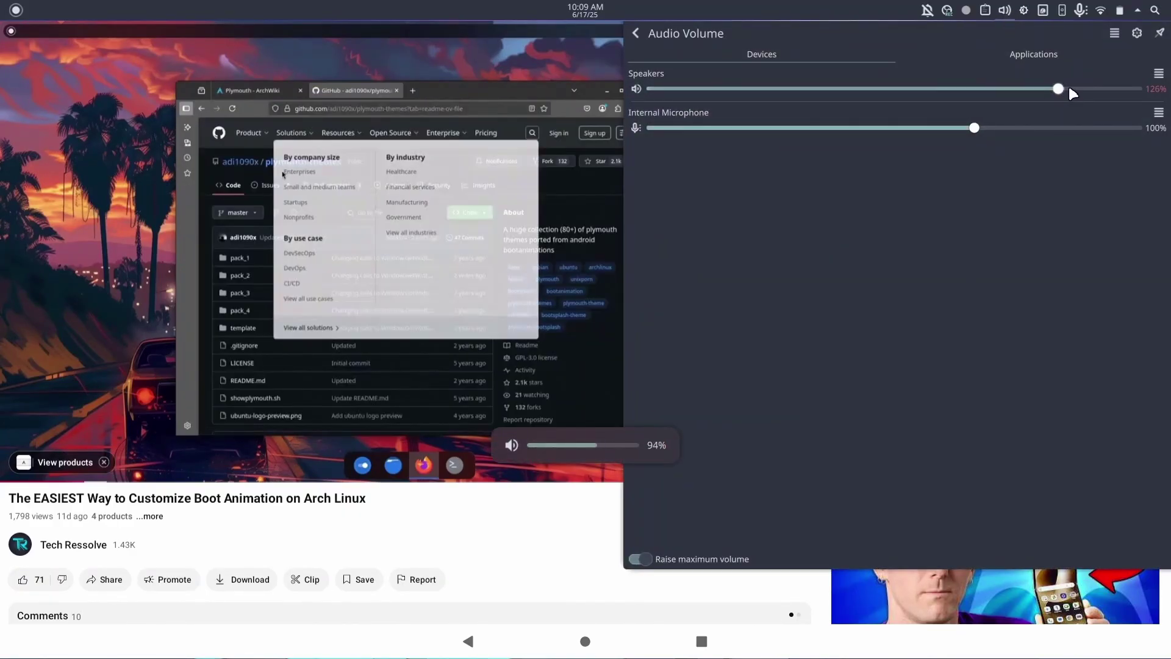